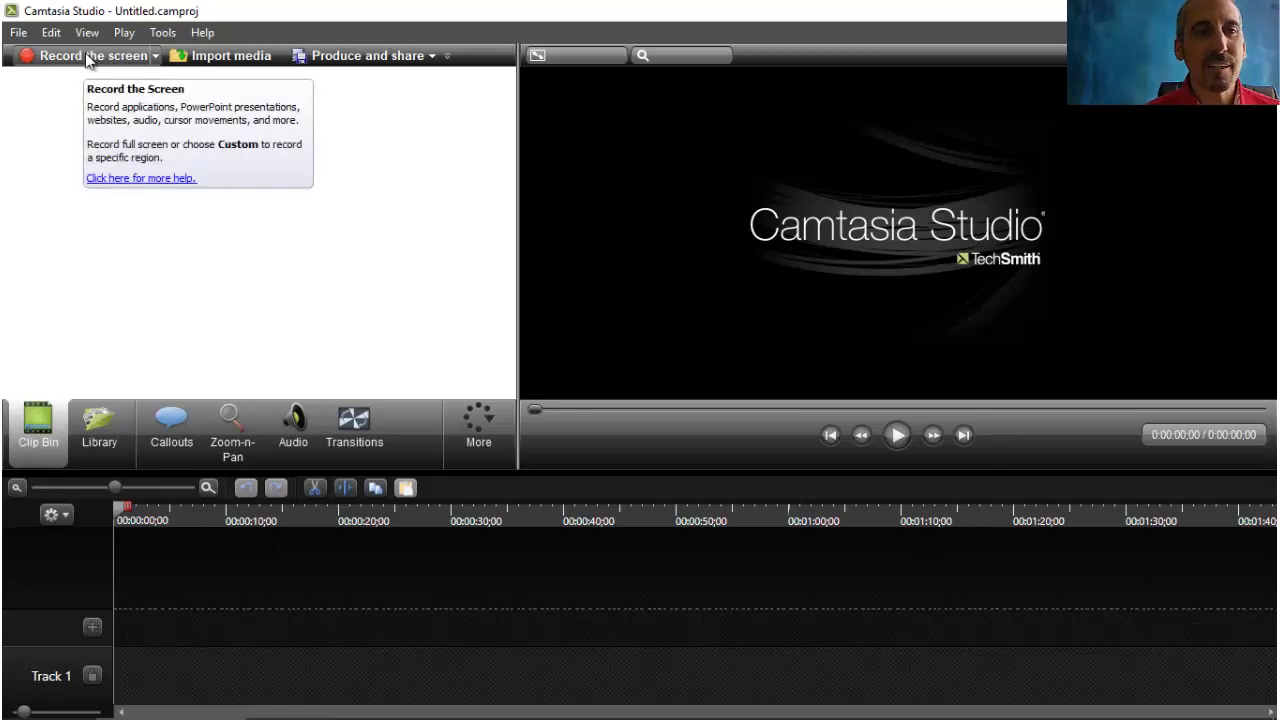
Step: Open the screen recorder's control window to look at its recording controls, and minimize it again
{"action": "left_click", "coordinate": [93, 55]}
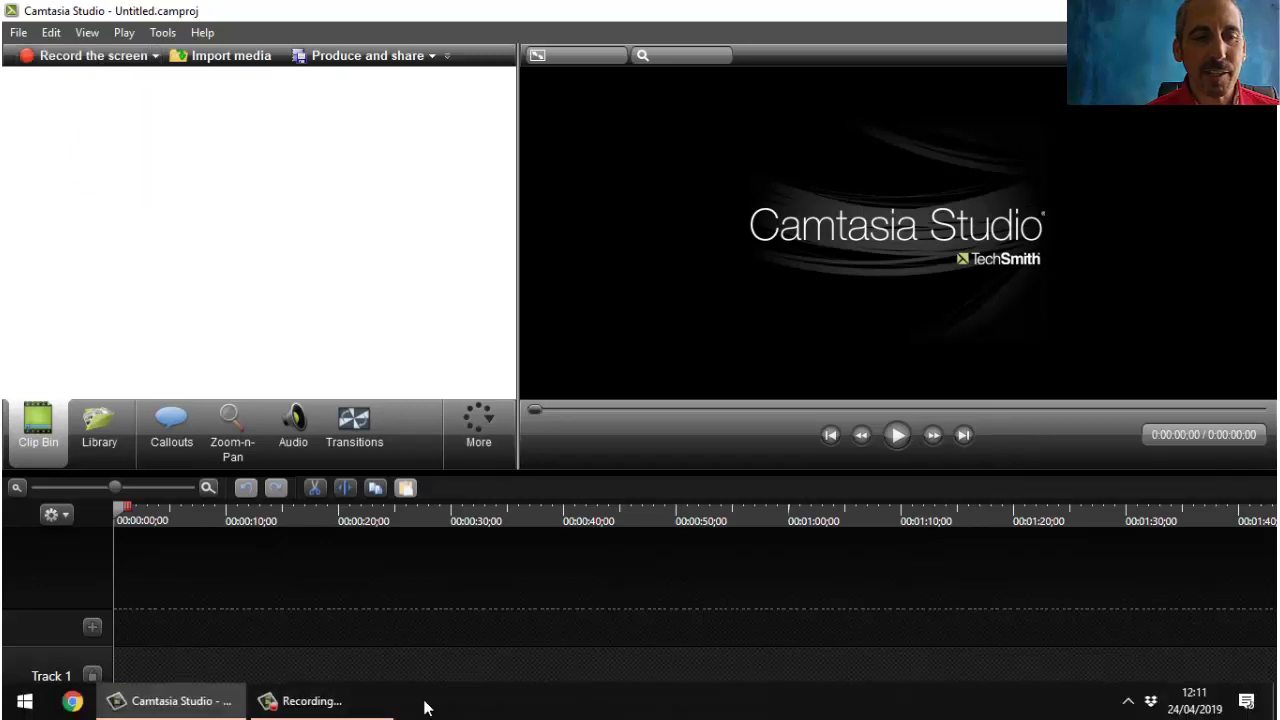
{"action": "left_click", "coordinate": [312, 700]}
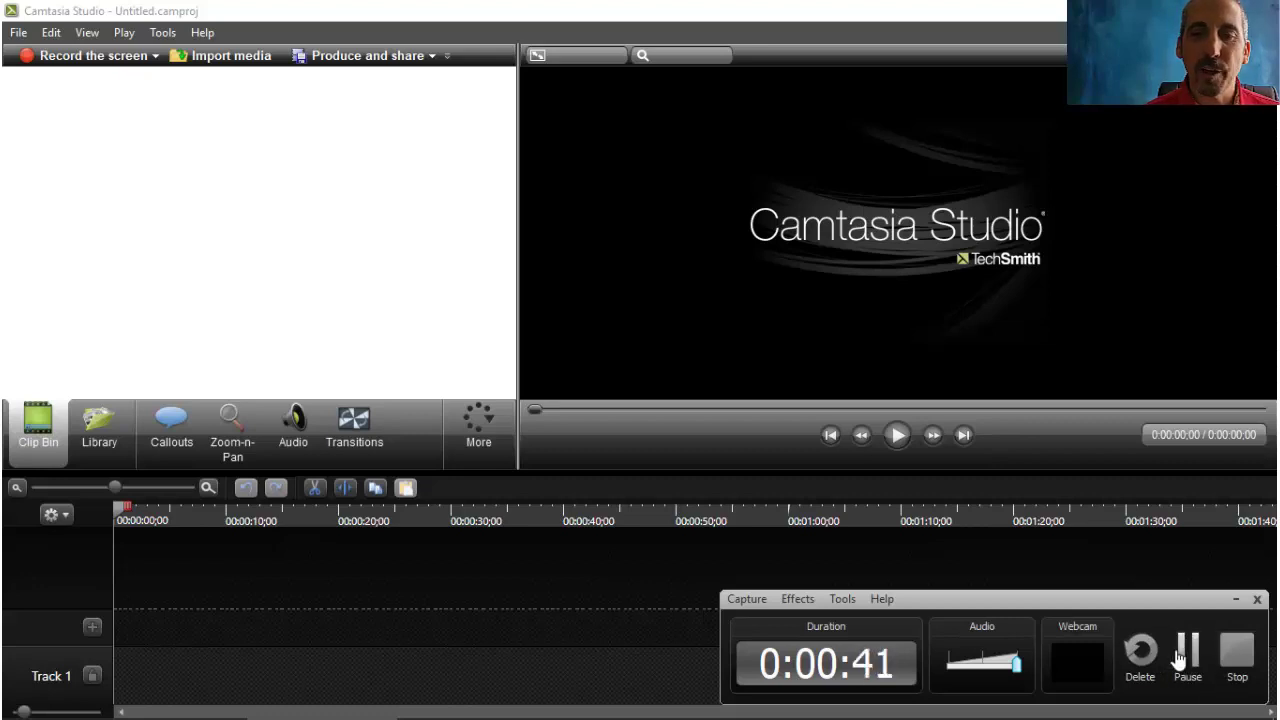
{"action": "left_click", "coordinate": [1240, 598]}
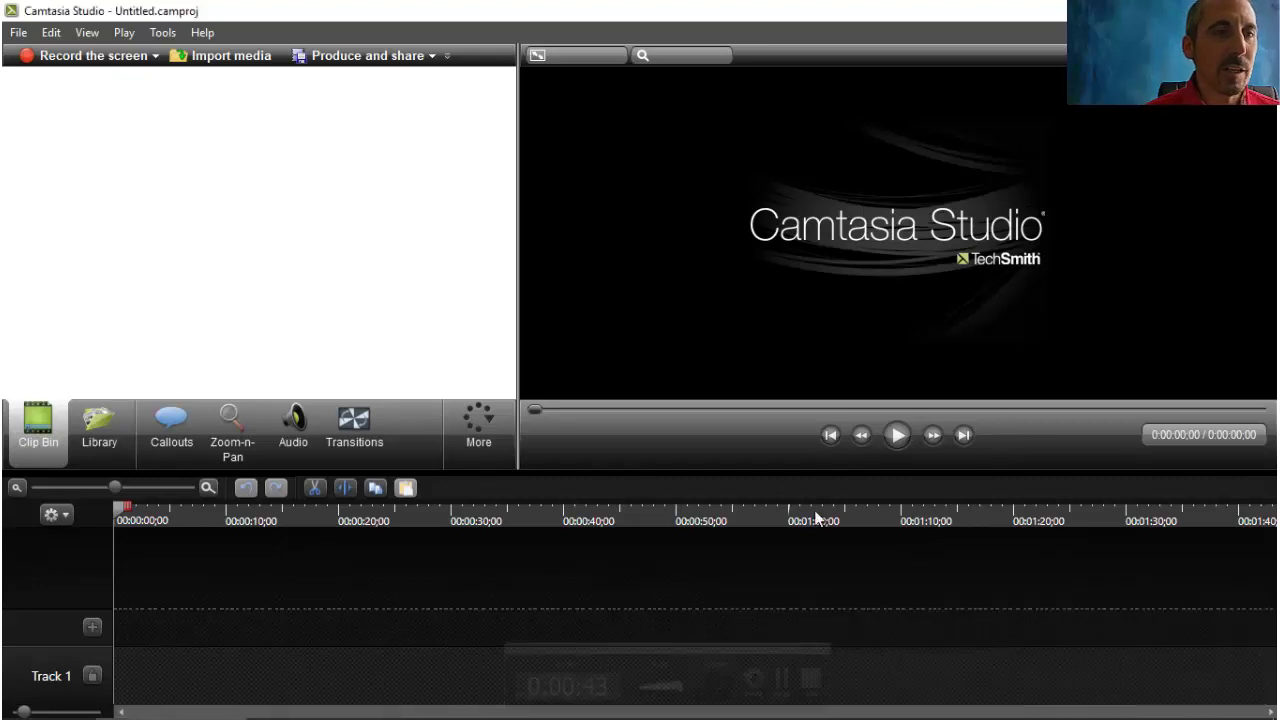
Step: Import the media files 2019-04-24 10.01.56 and capture-2 from the CAMTASIA folder
{"action": "left_click", "coordinate": [212, 58]}
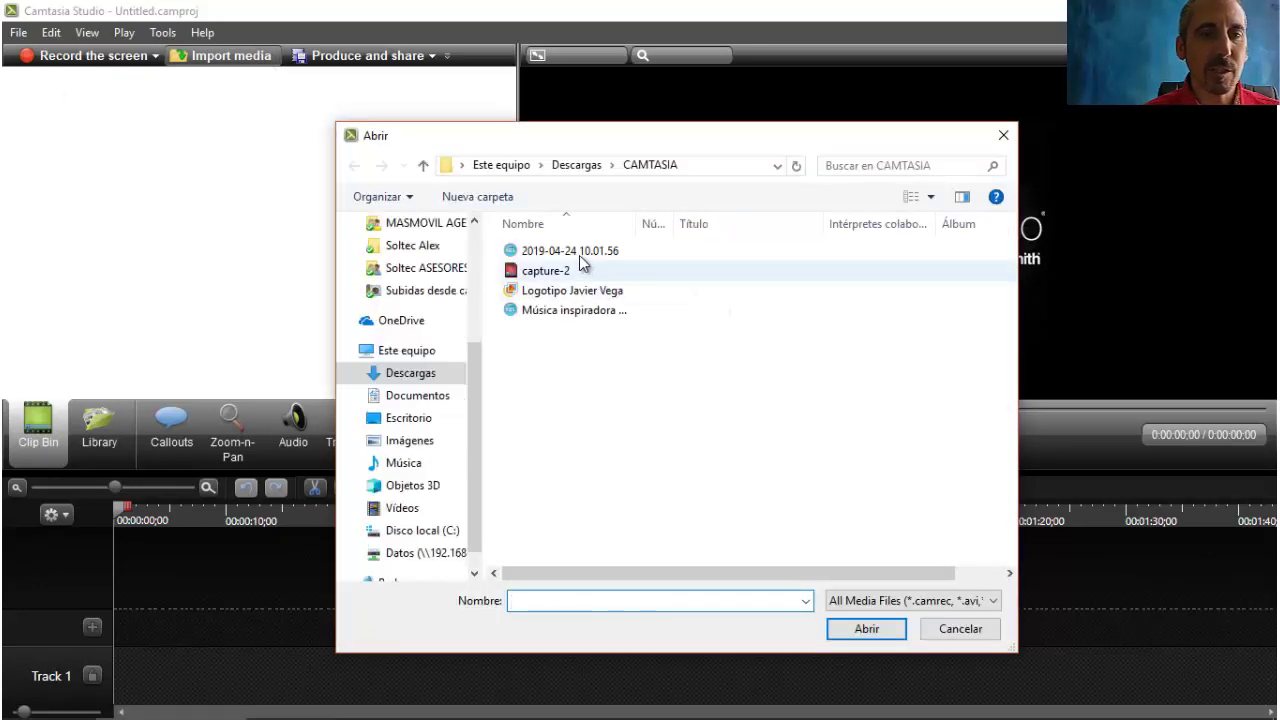
{"action": "left_click", "coordinate": [570, 254]}
{"action": "left_click", "coordinate": [545, 271], "text": "ctrl"}
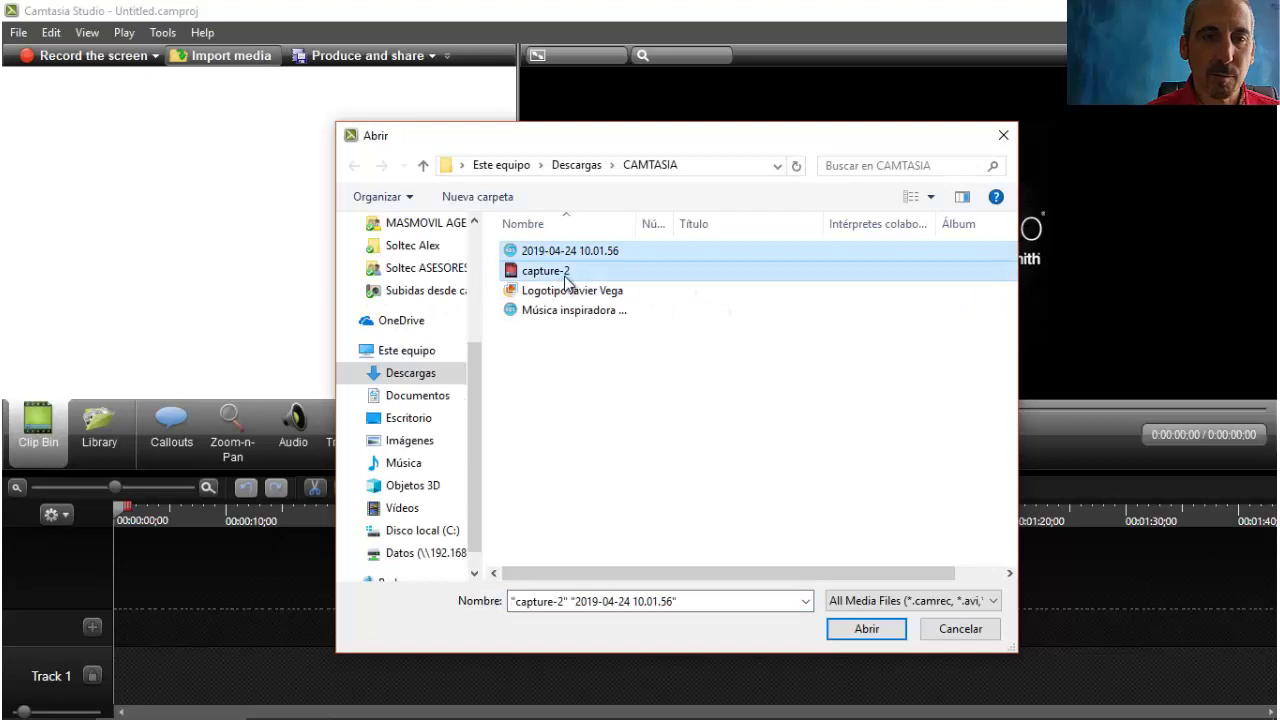
{"action": "left_click", "coordinate": [867, 628]}
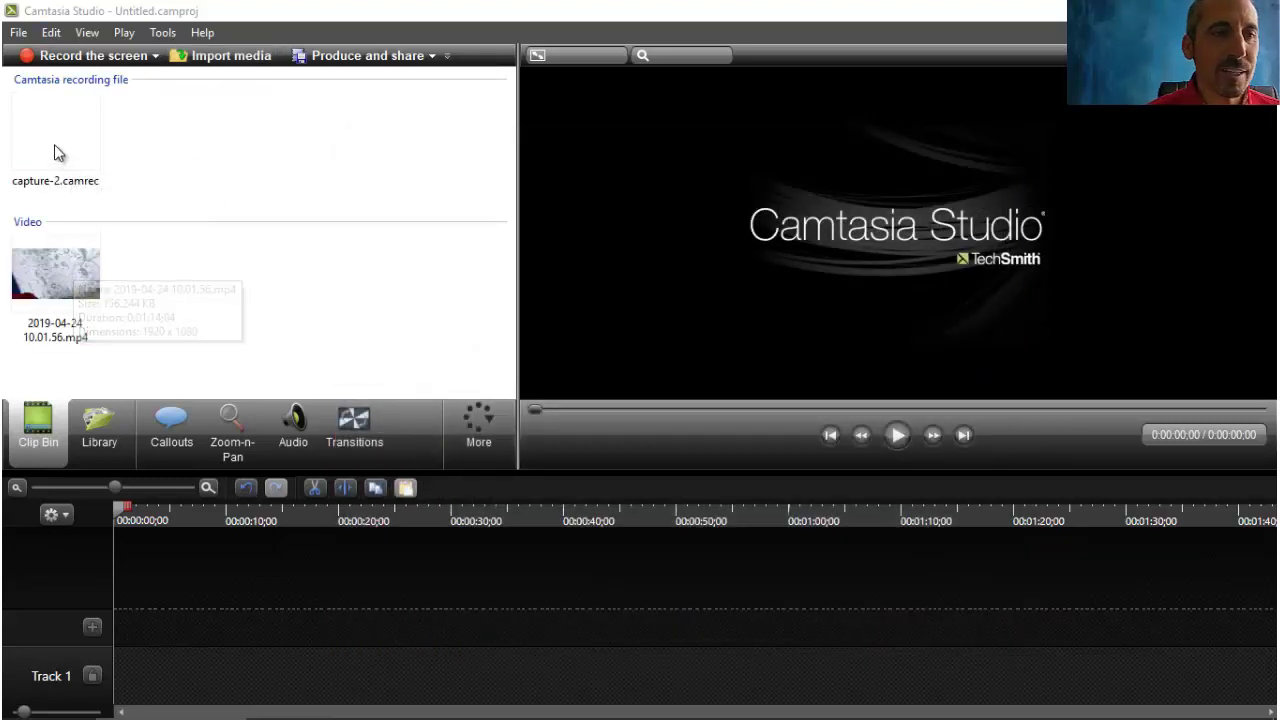
Step: Add 2019-04-24 10.01.56.mp4 to Track 1, using editing dimensions of 1280 x 720 and a white background
{"action": "left_click", "coordinate": [56, 268]}
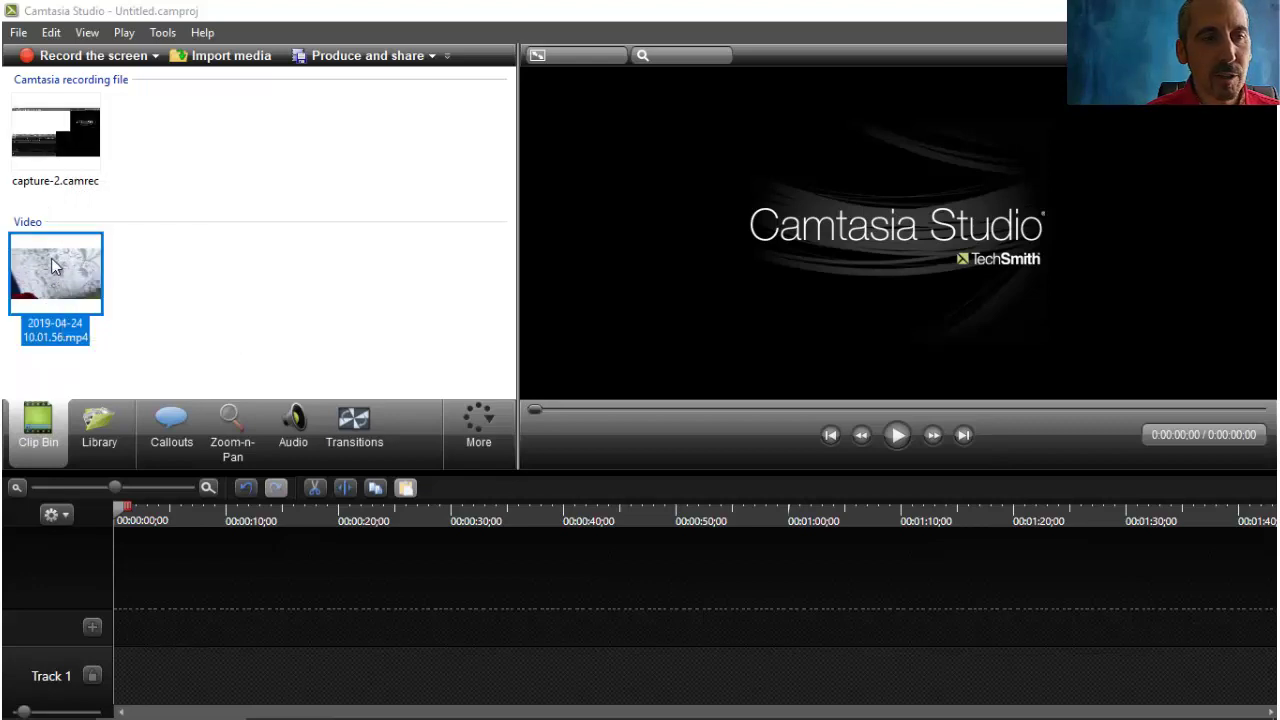
{"action": "left_click_drag", "start_coordinate": [67, 279], "coordinate": [125, 659]}
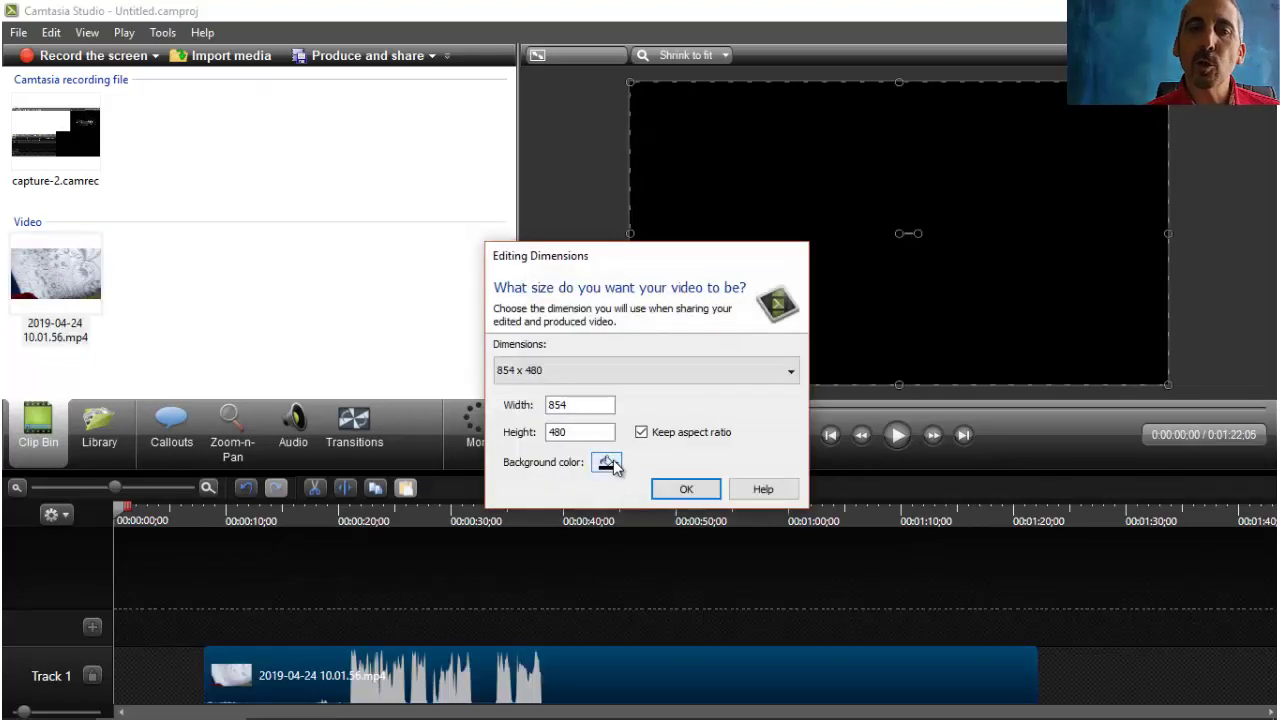
{"action": "left_click", "coordinate": [610, 463]}
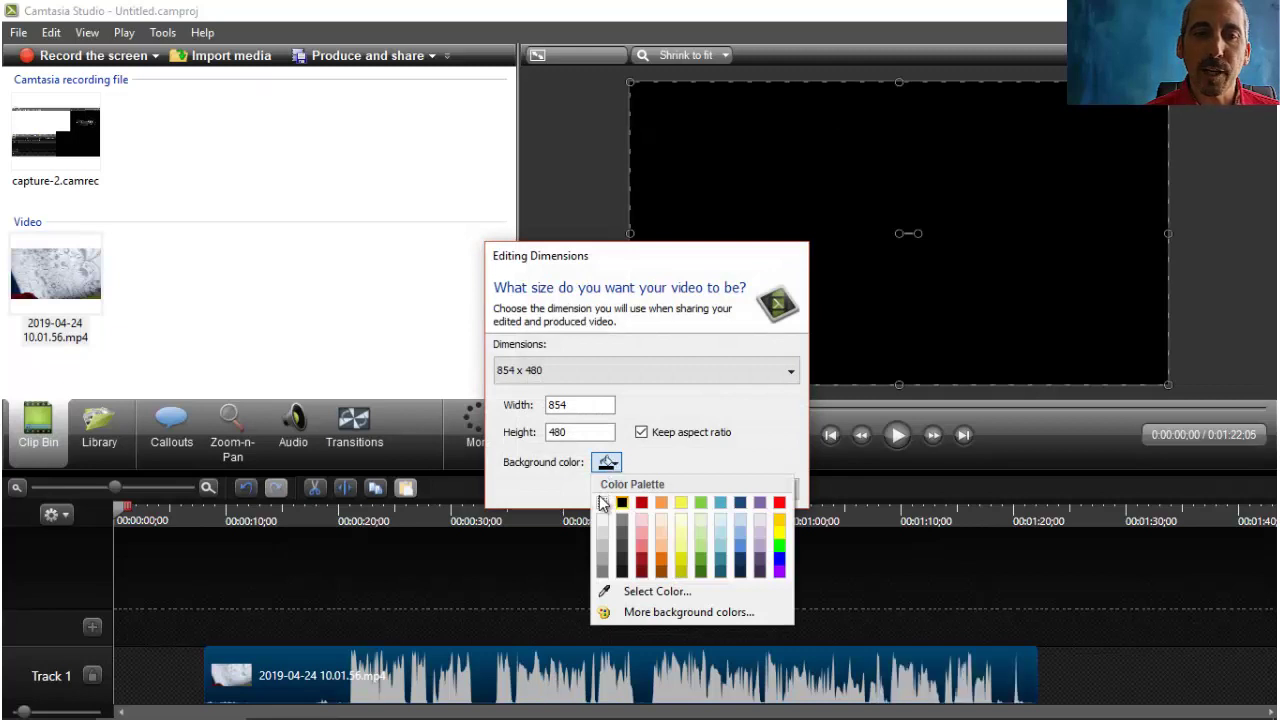
{"action": "left_click", "coordinate": [602, 504]}
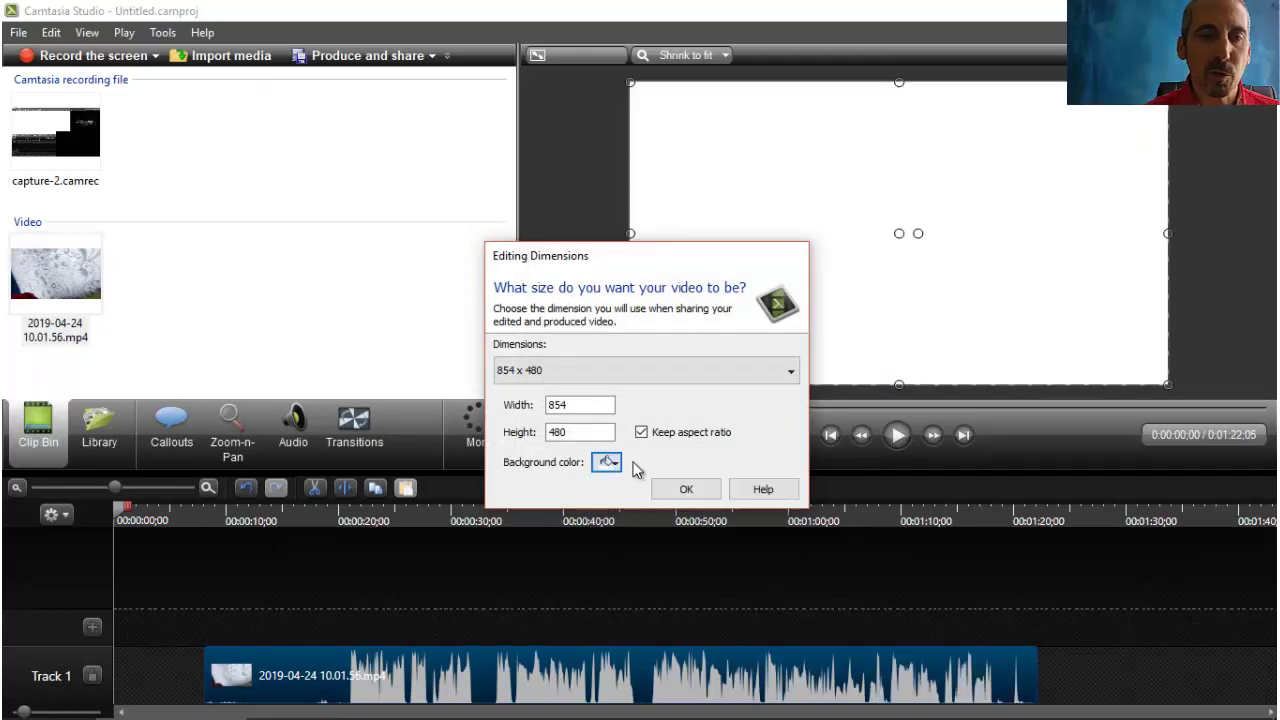
{"action": "left_click", "coordinate": [591, 371]}
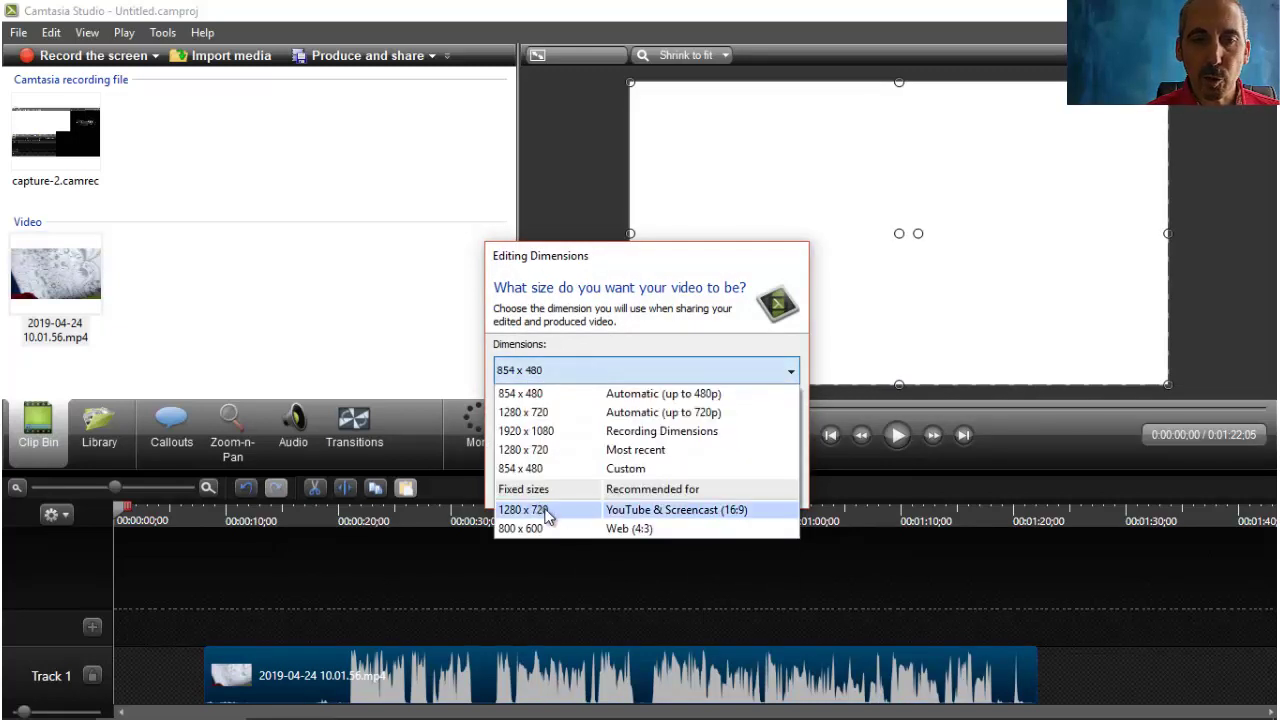
{"action": "left_click", "coordinate": [640, 507]}
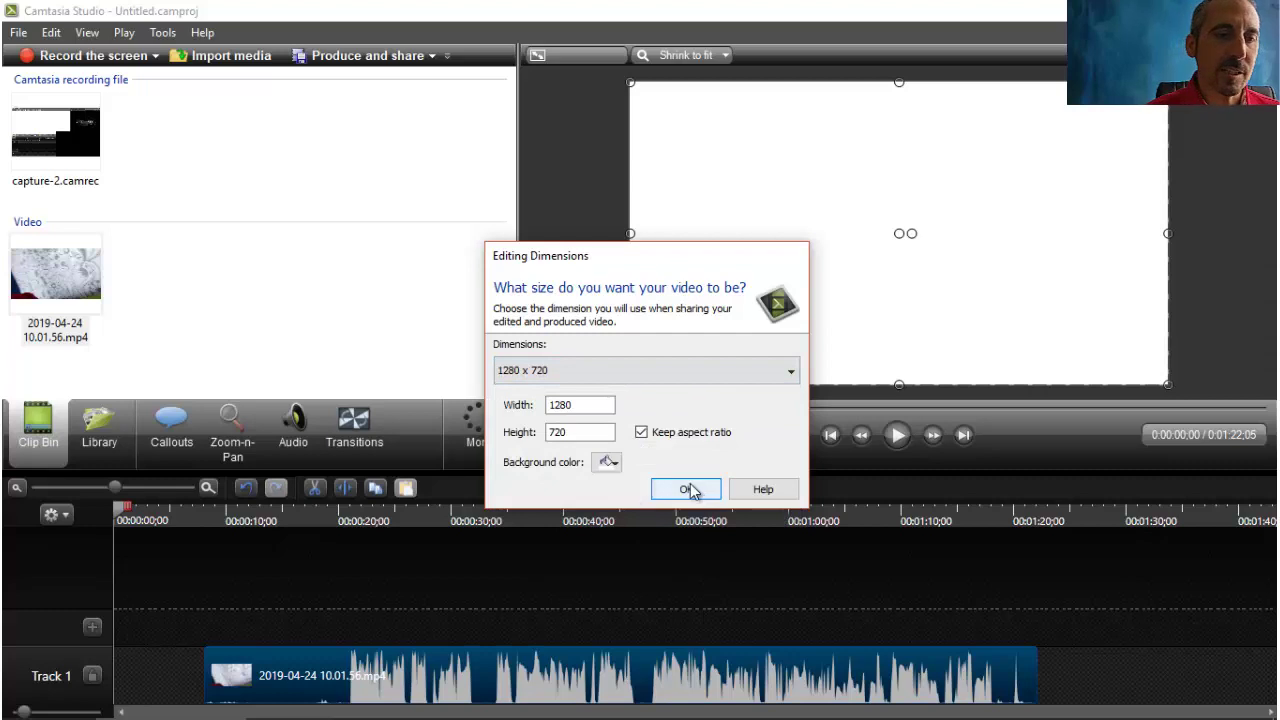
{"action": "left_click", "coordinate": [663, 488]}
Step: Move the mp4 clip to the very start of Track 1 and add capture-2.camrec to the timeline above it
{"action": "left_click", "coordinate": [320, 672]}
{"action": "left_click_drag", "start_coordinate": [322, 677], "coordinate": [97, 678]}
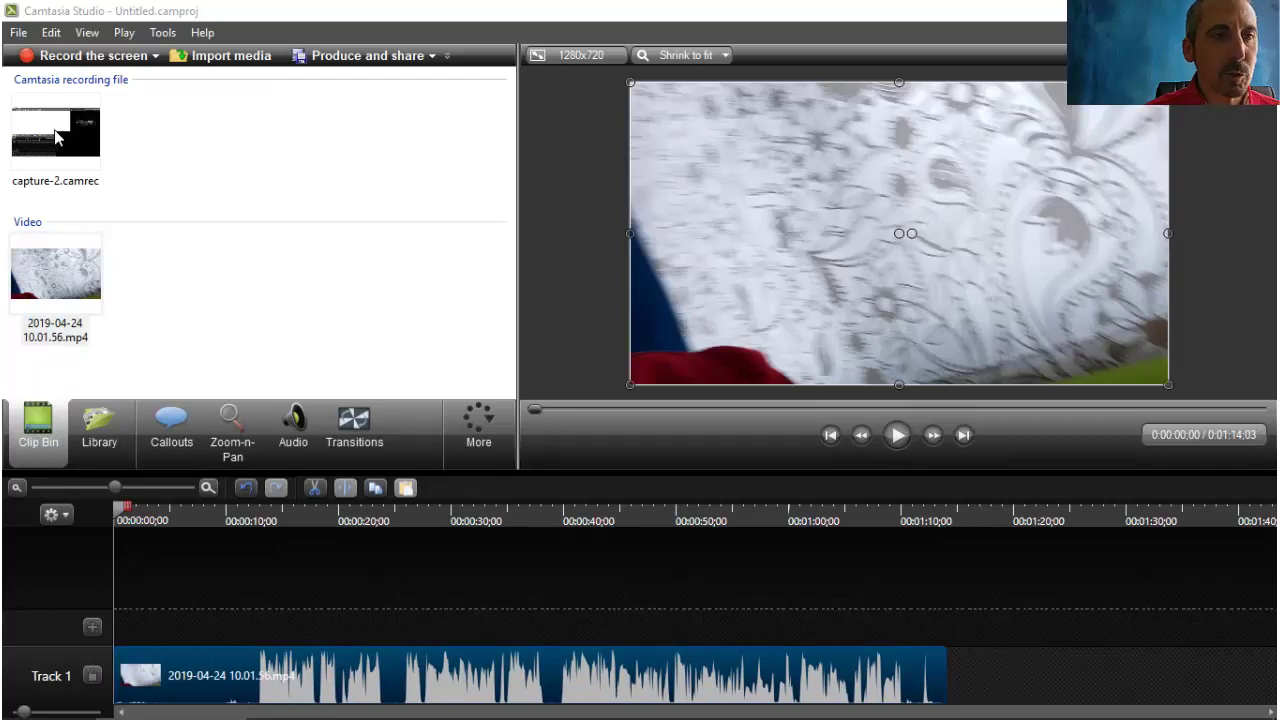
{"action": "left_click_drag", "start_coordinate": [57, 138], "coordinate": [322, 622]}
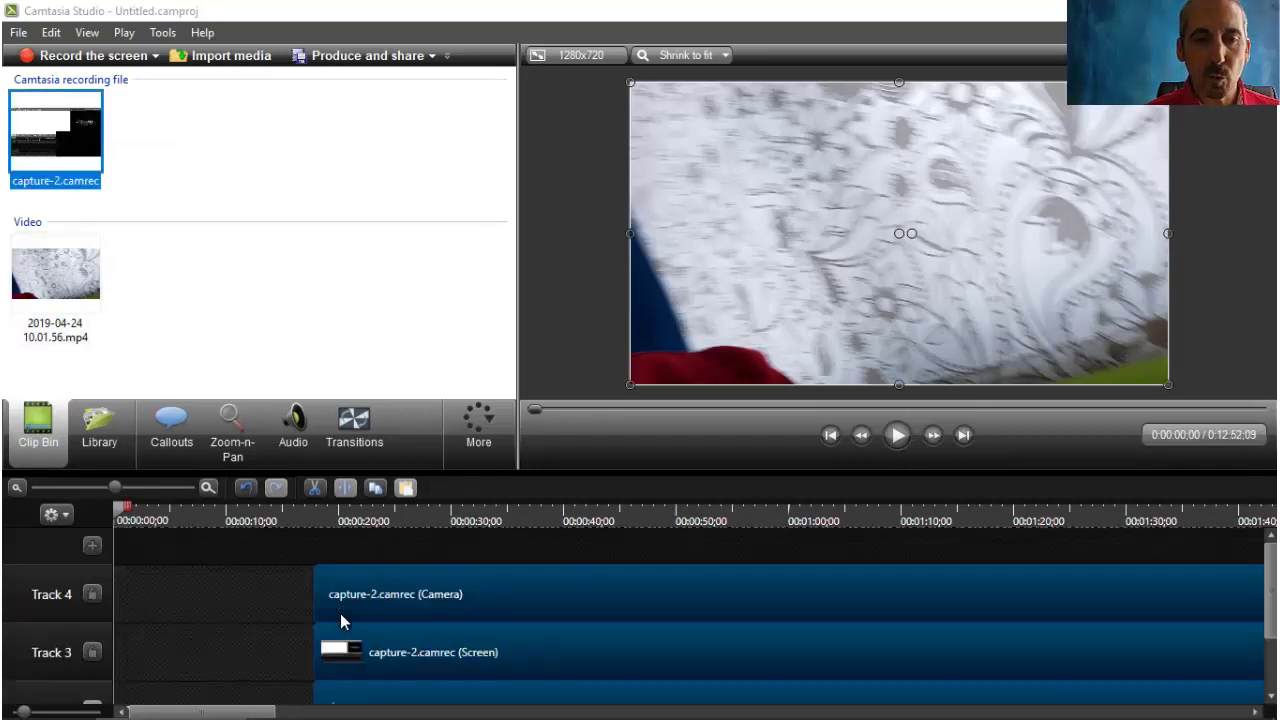
Step: Delete the capture-2.camrec camera clip from Track 4 and the capture-2 clip from Track 2, keeping the screen clip
{"action": "left_click", "coordinate": [492, 600]}
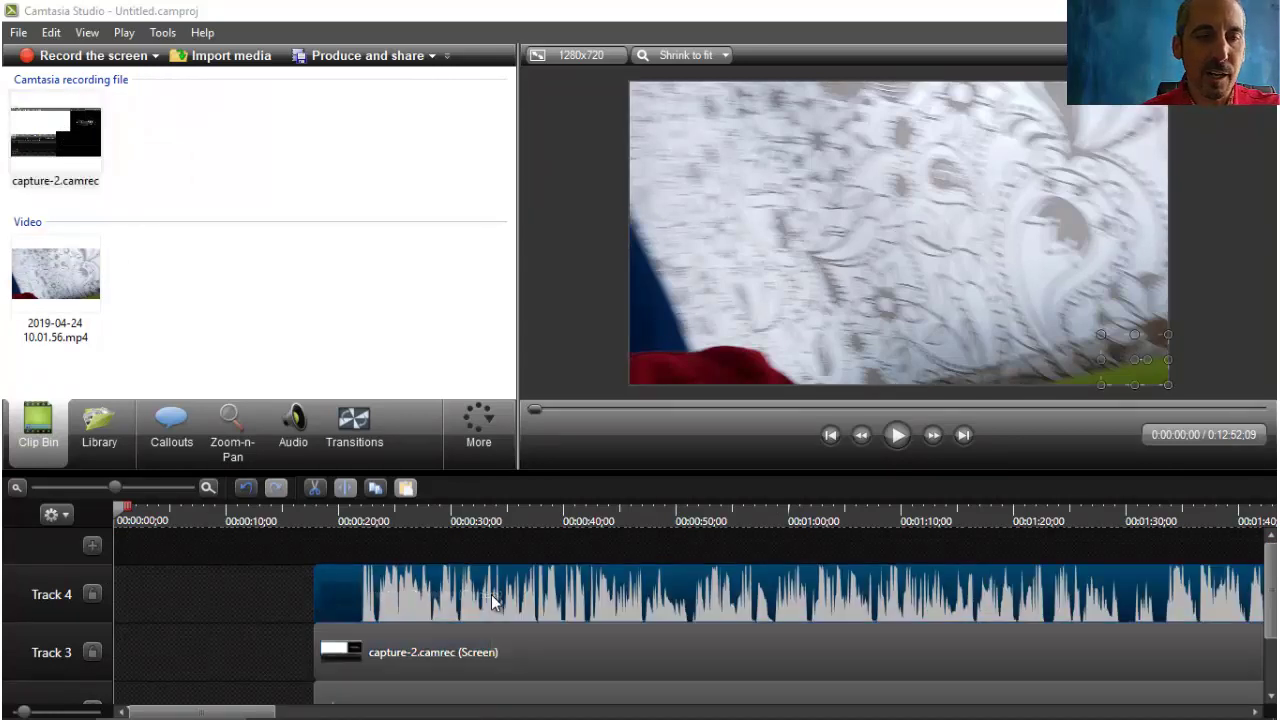
{"action": "key", "text": "Delete"}
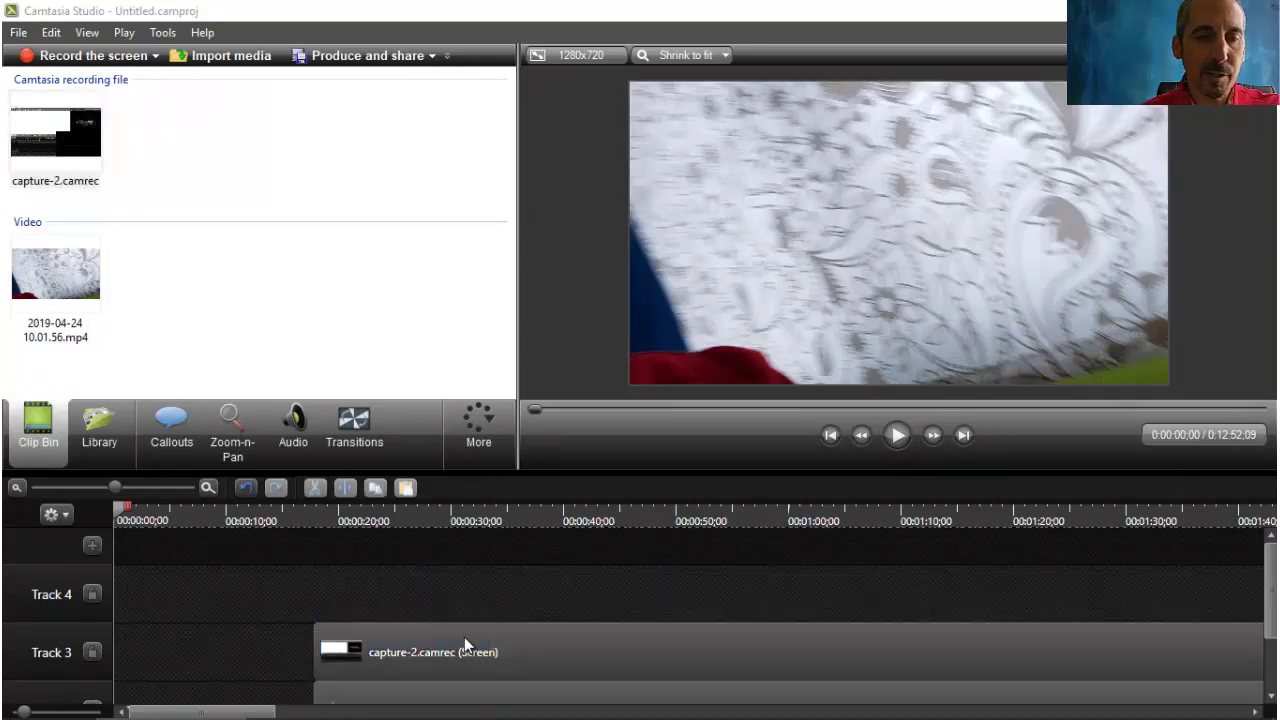
{"action": "left_click", "coordinate": [500, 690]}
{"action": "scroll", "coordinate": [546, 652], "scroll_direction": "down", "scroll_amount": 1}
{"action": "key", "text": "Delete"}
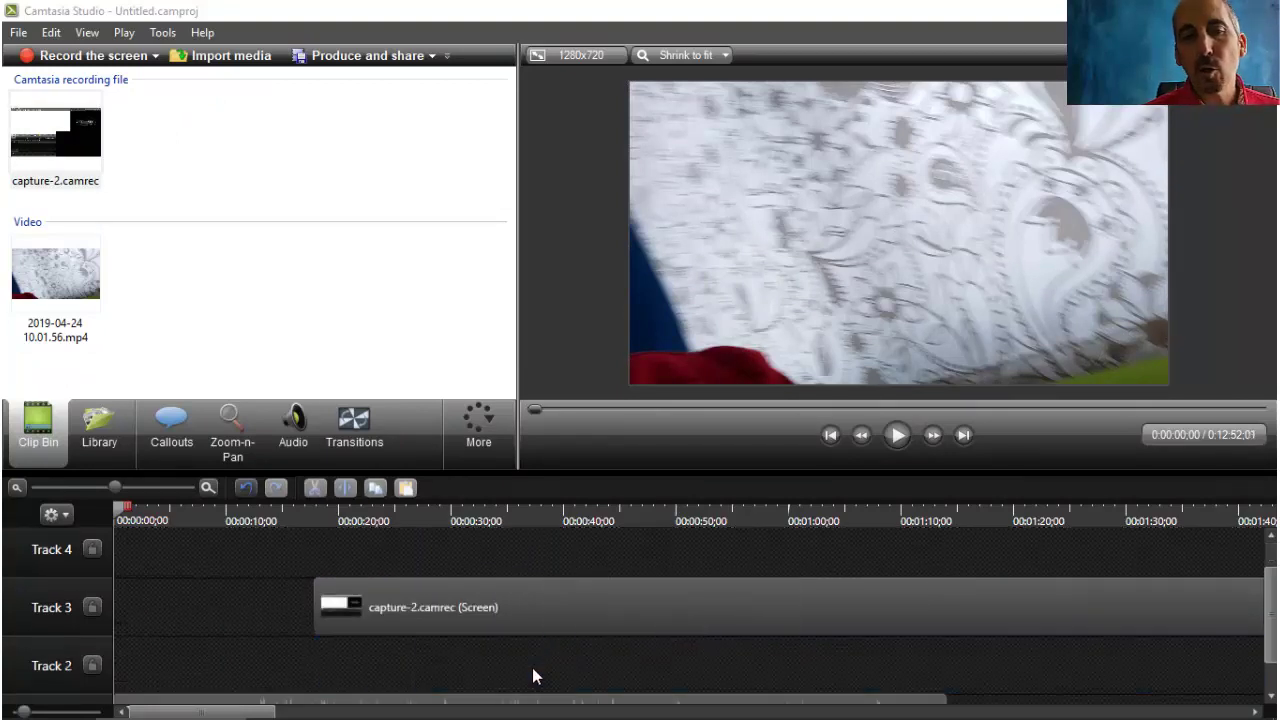
Step: Move the capture-2.camrec screen clip from Track 3 to the very start of Track 2
{"action": "left_click", "coordinate": [519, 605]}
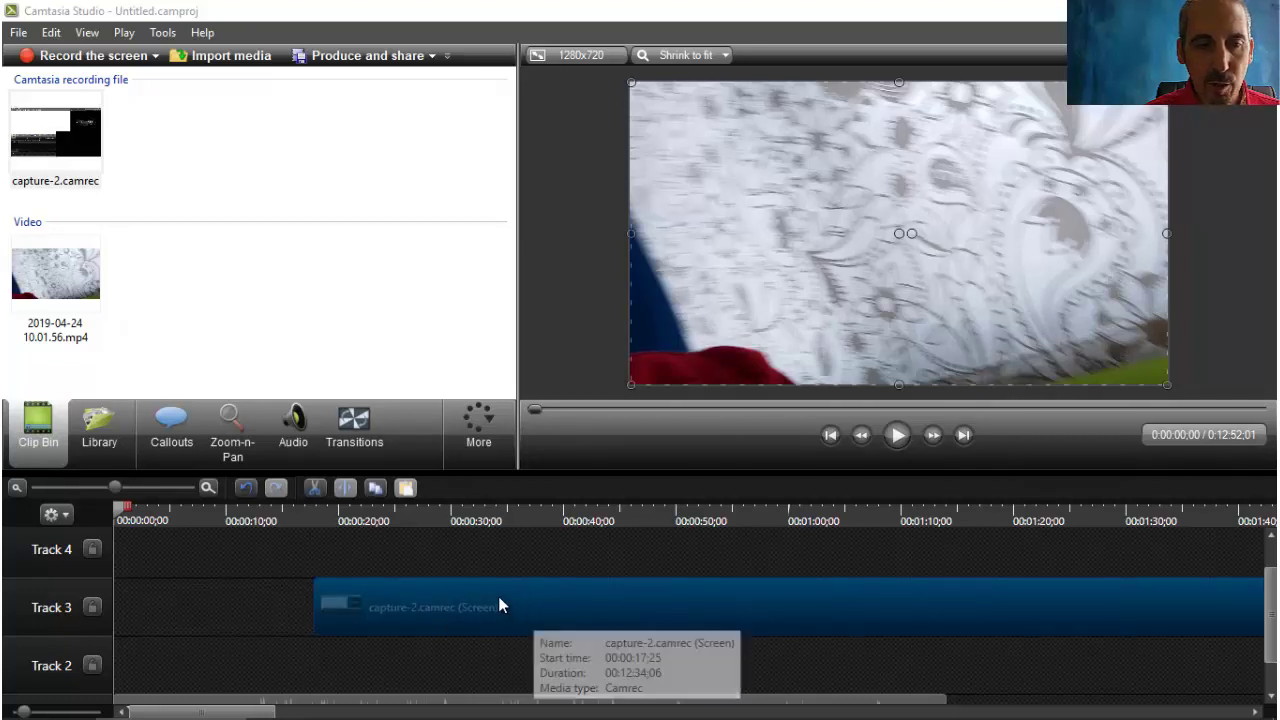
{"action": "left_click_drag", "start_coordinate": [466, 684], "coordinate": [181, 676]}
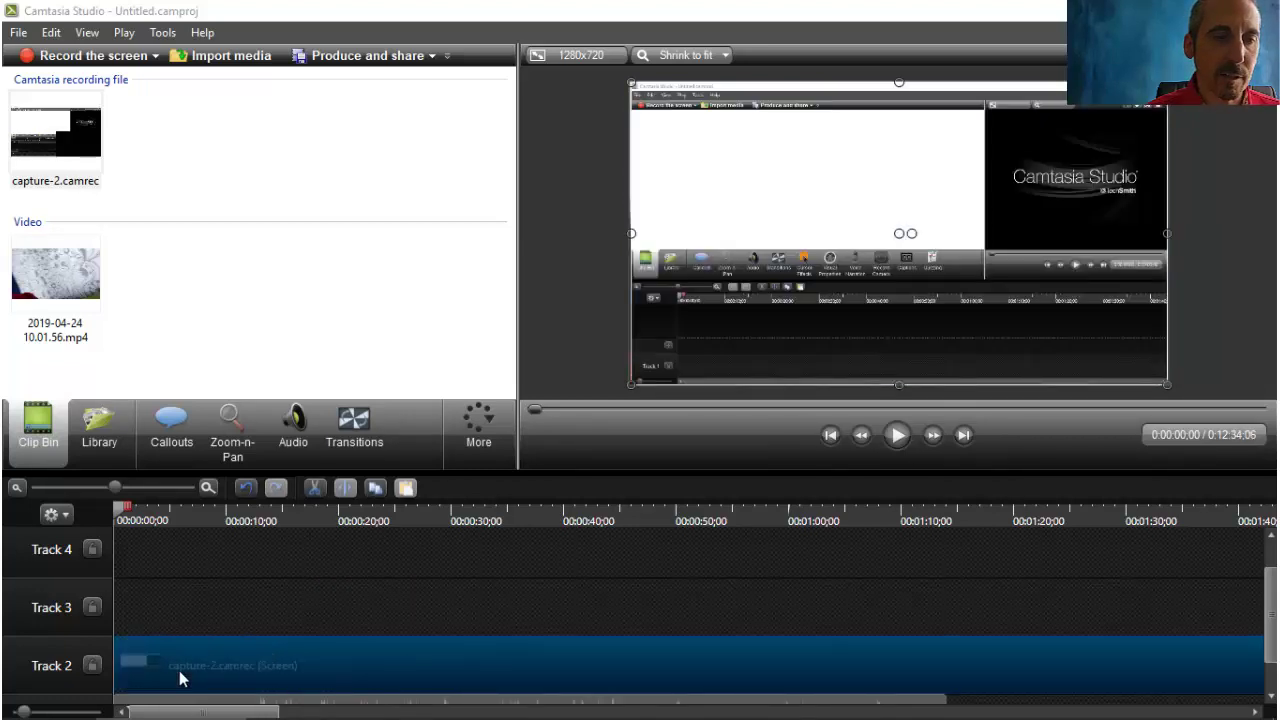
{"action": "scroll", "coordinate": [330, 640], "scroll_direction": "down", "scroll_amount": 2}
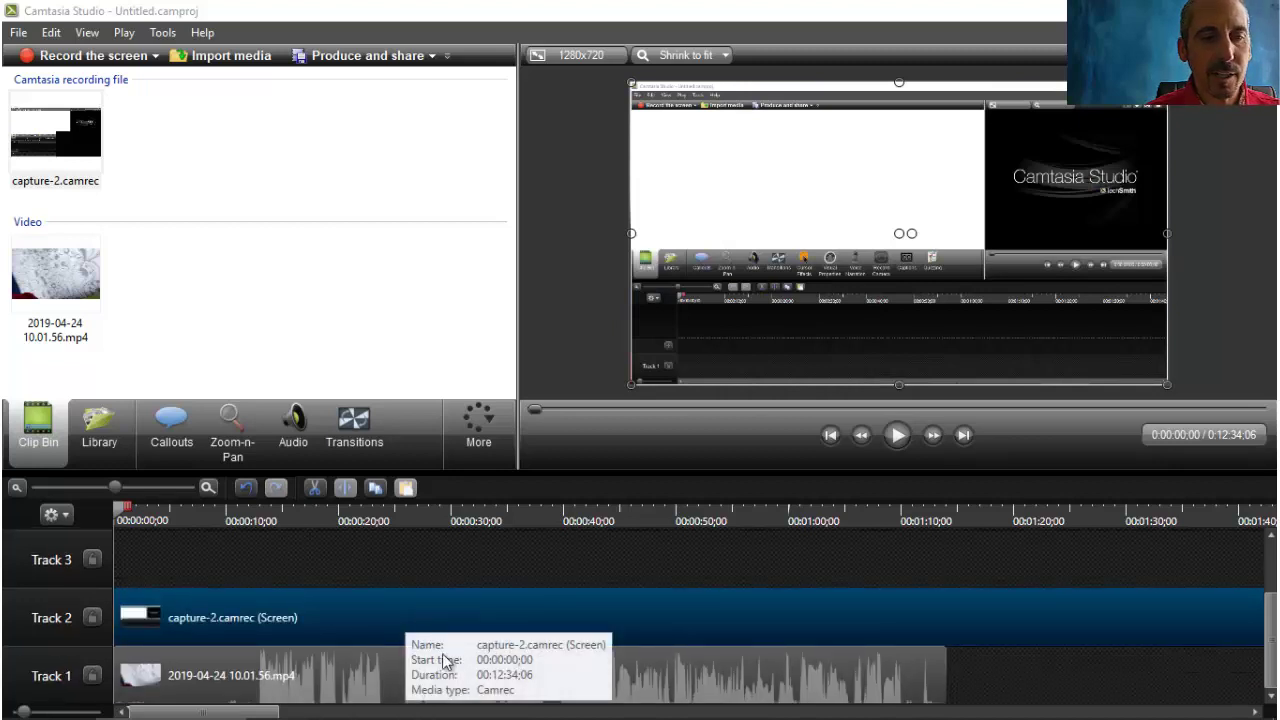
Step: Select the clips on Tracks 1 and 2 together, preview briefly from 0:00:37;15, and place the playhead at 0:00:39;01
{"action": "left_click", "coordinate": [378, 684]}
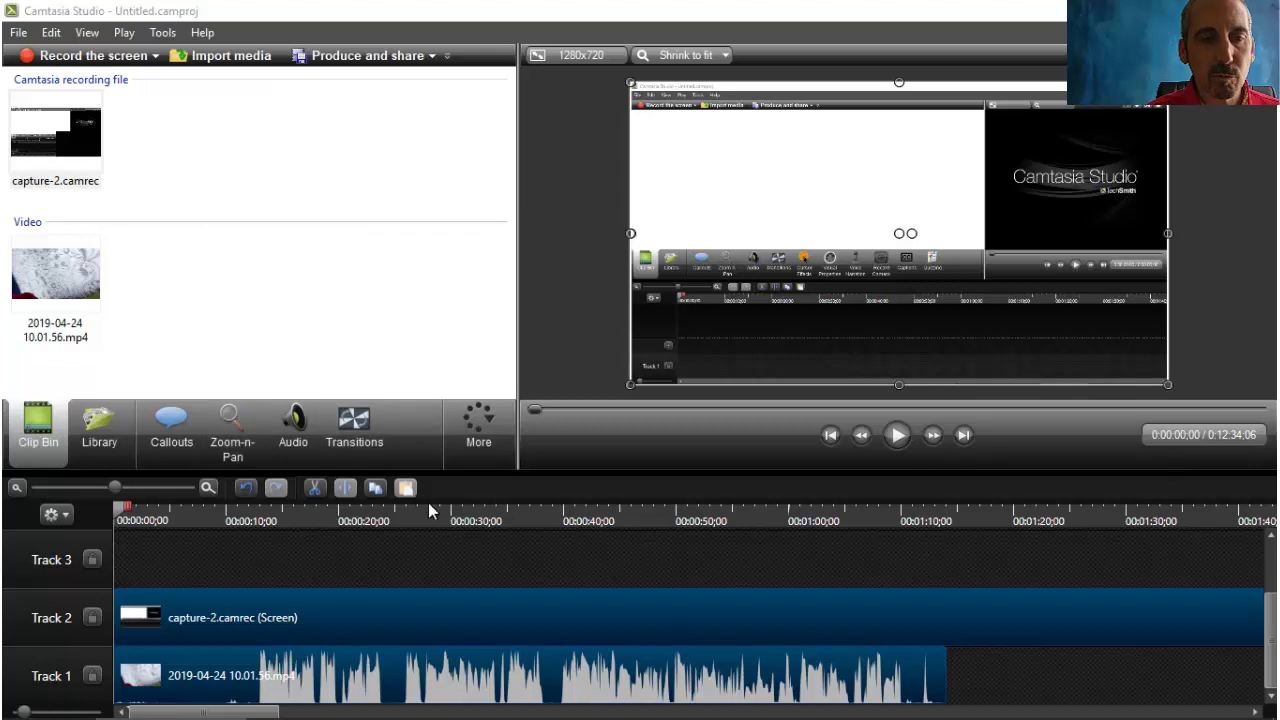
{"action": "left_click", "coordinate": [535, 507]}
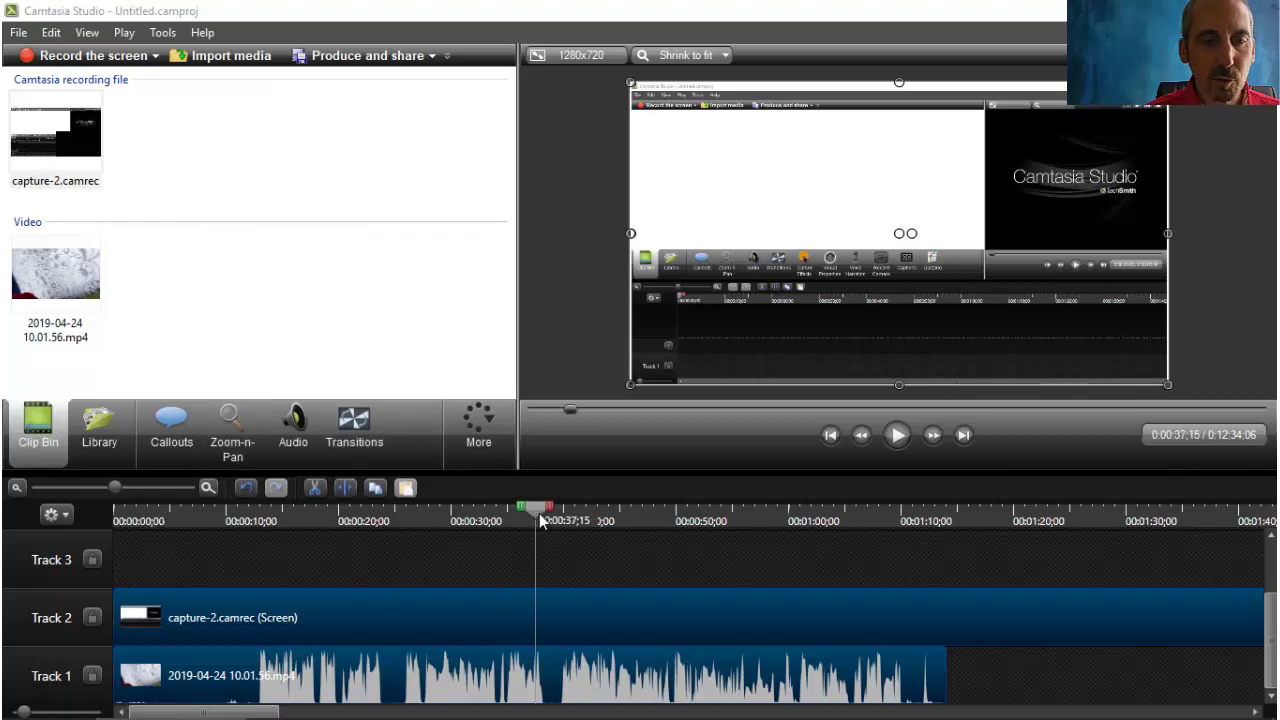
{"action": "left_click", "coordinate": [898, 435]}
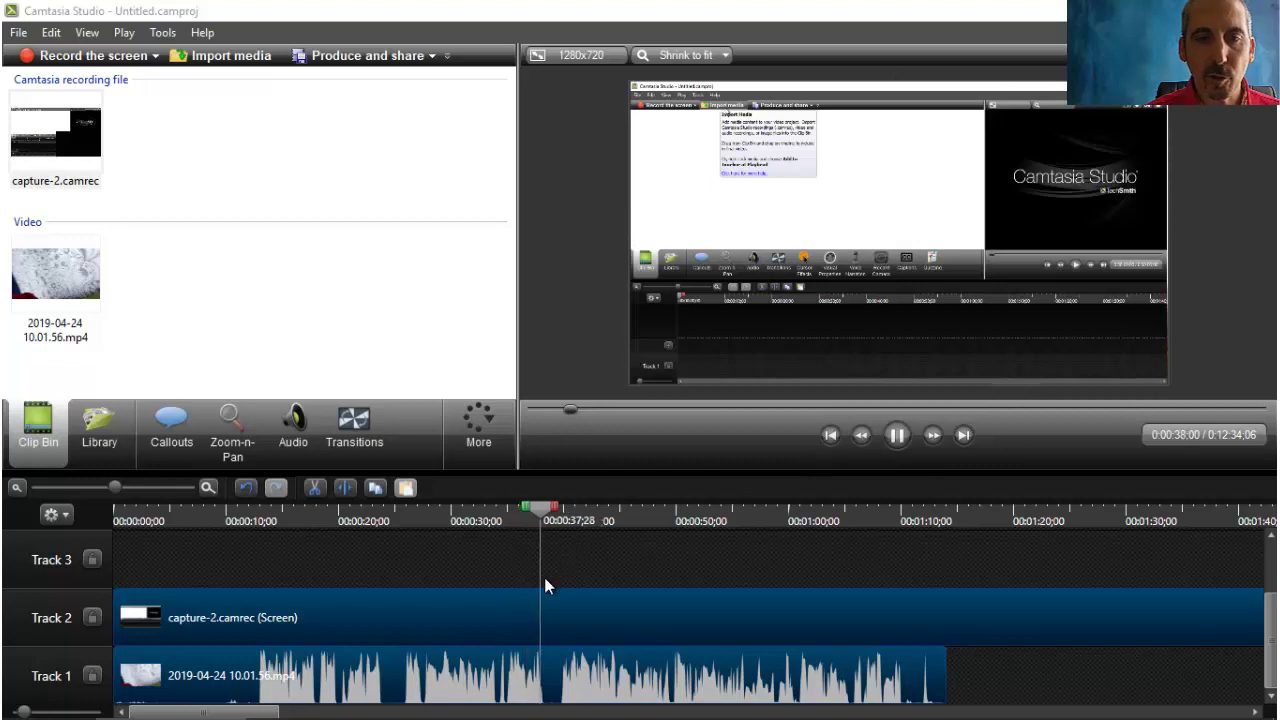
{"action": "left_click", "coordinate": [898, 435]}
{"action": "left_click", "coordinate": [551, 518]}
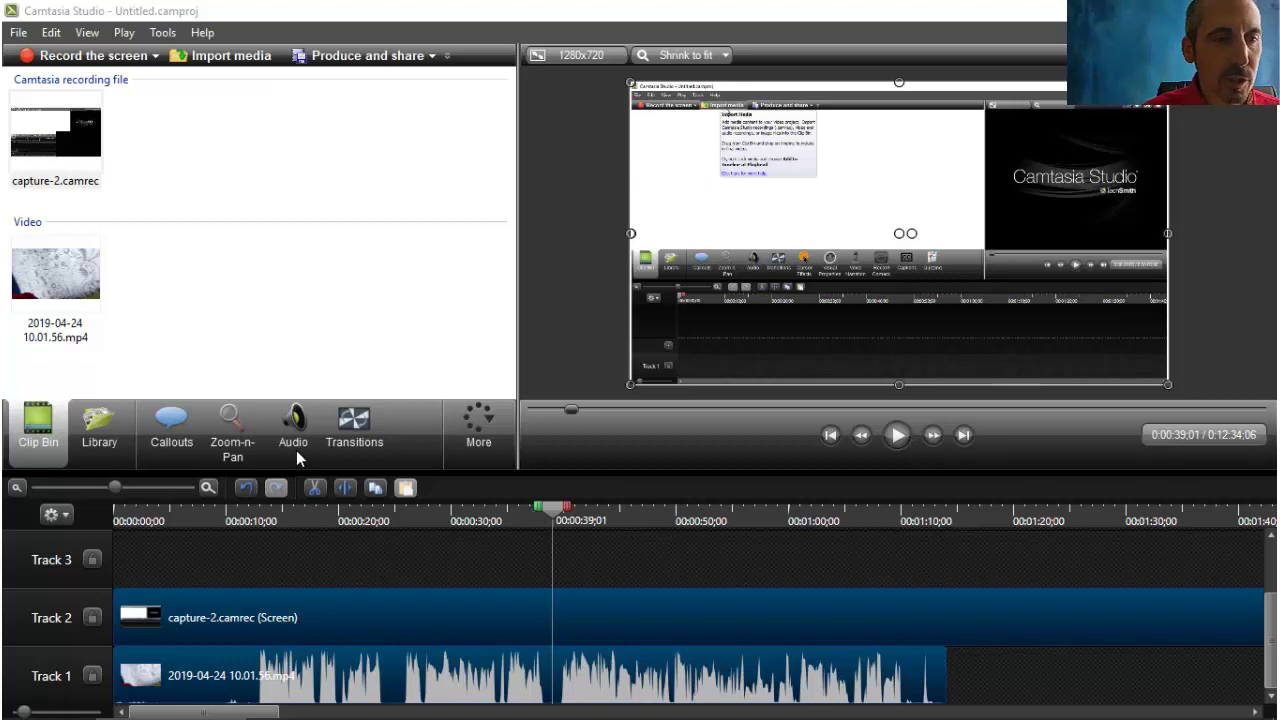
Step: Add a Zoom-n-Pan animation at the playhead that shrinks both selected clips into the canvas's lower-right corner
{"action": "left_click", "coordinate": [233, 428]}
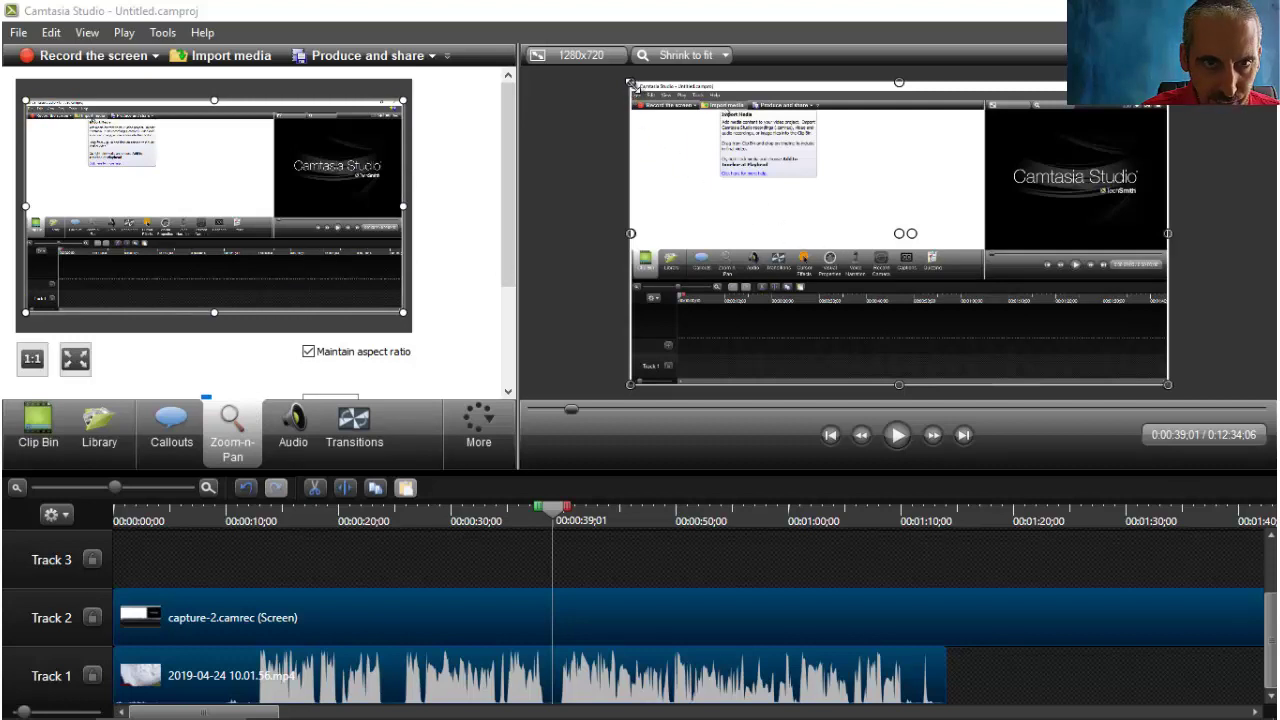
{"action": "left_click_drag", "start_coordinate": [630, 84], "coordinate": [700, 180]}
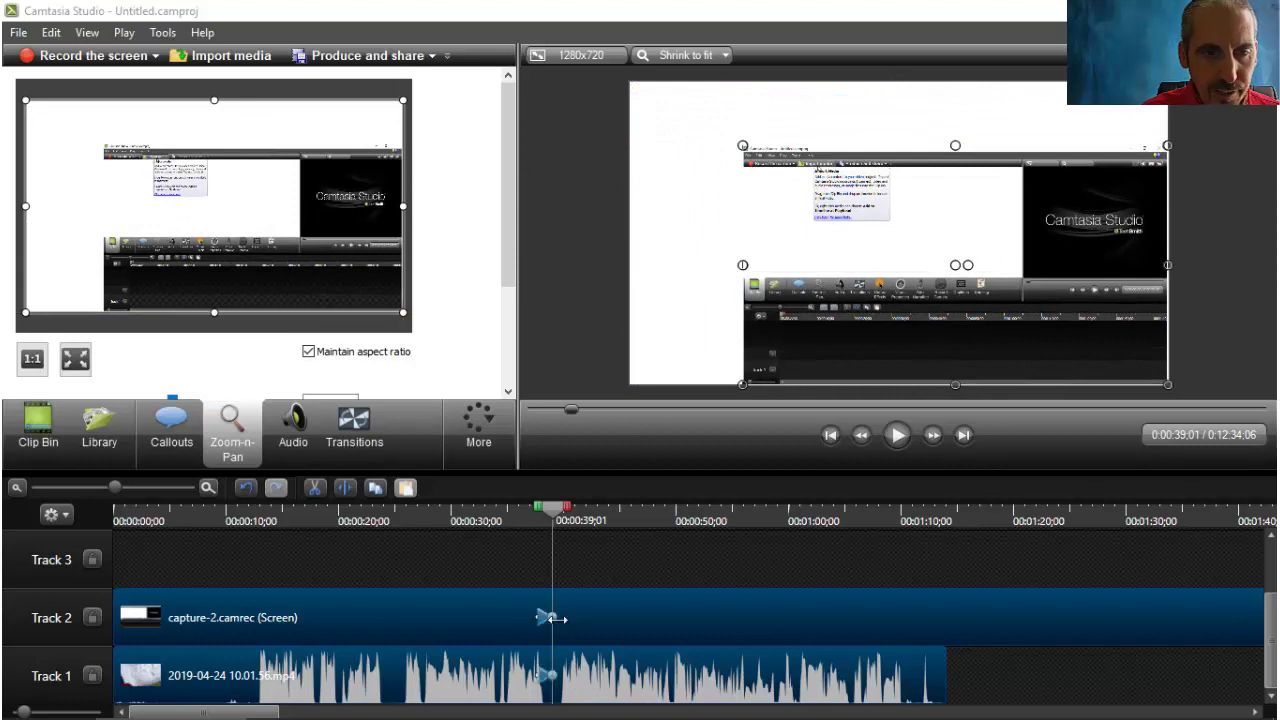
{"action": "left_click", "coordinate": [548, 618]}
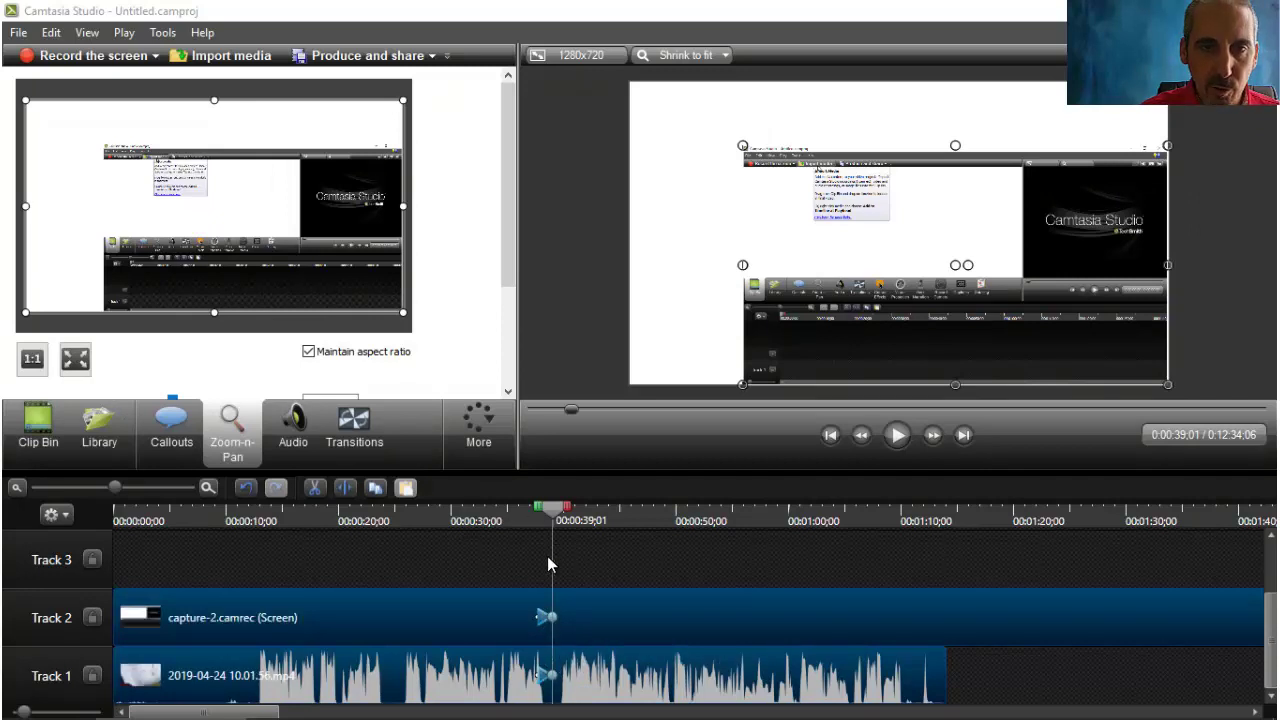
{"action": "left_click_drag", "start_coordinate": [742, 146], "coordinate": [1008, 296]}
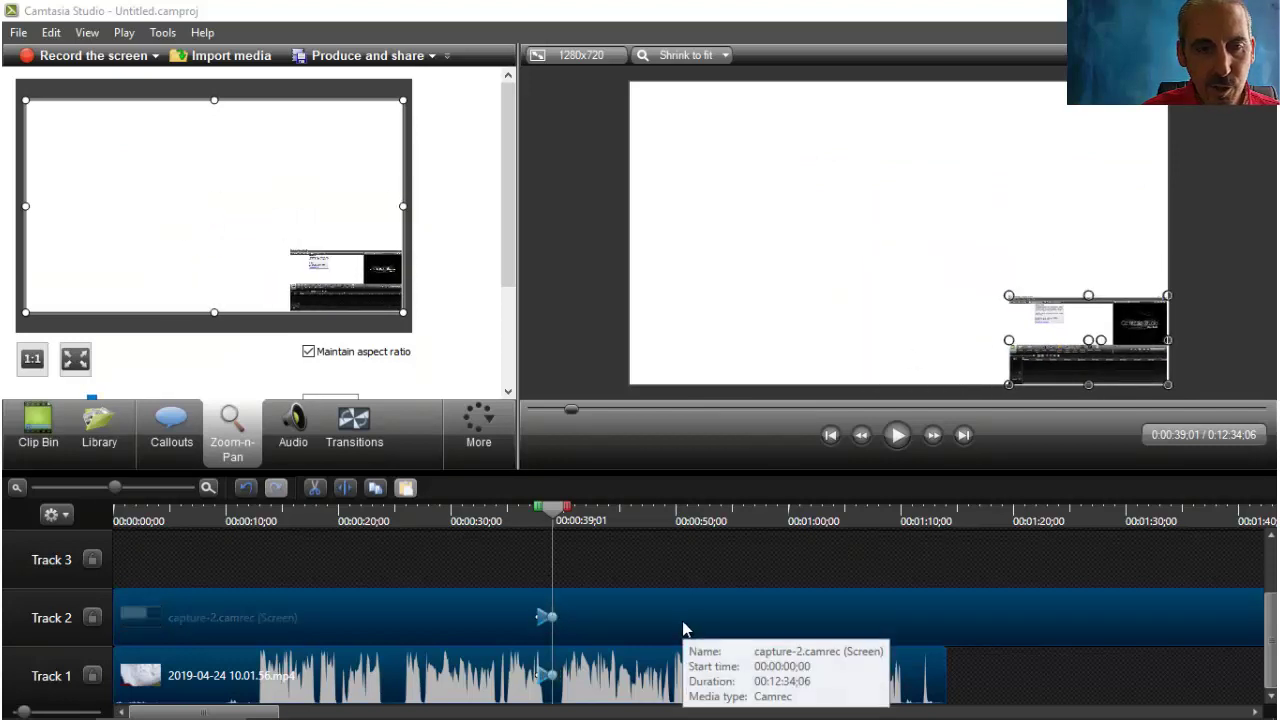
Step: Select only the capture-2 screen clip on the canvas and enlarge it back to nearly the full frame
{"action": "left_click", "coordinate": [668, 676]}
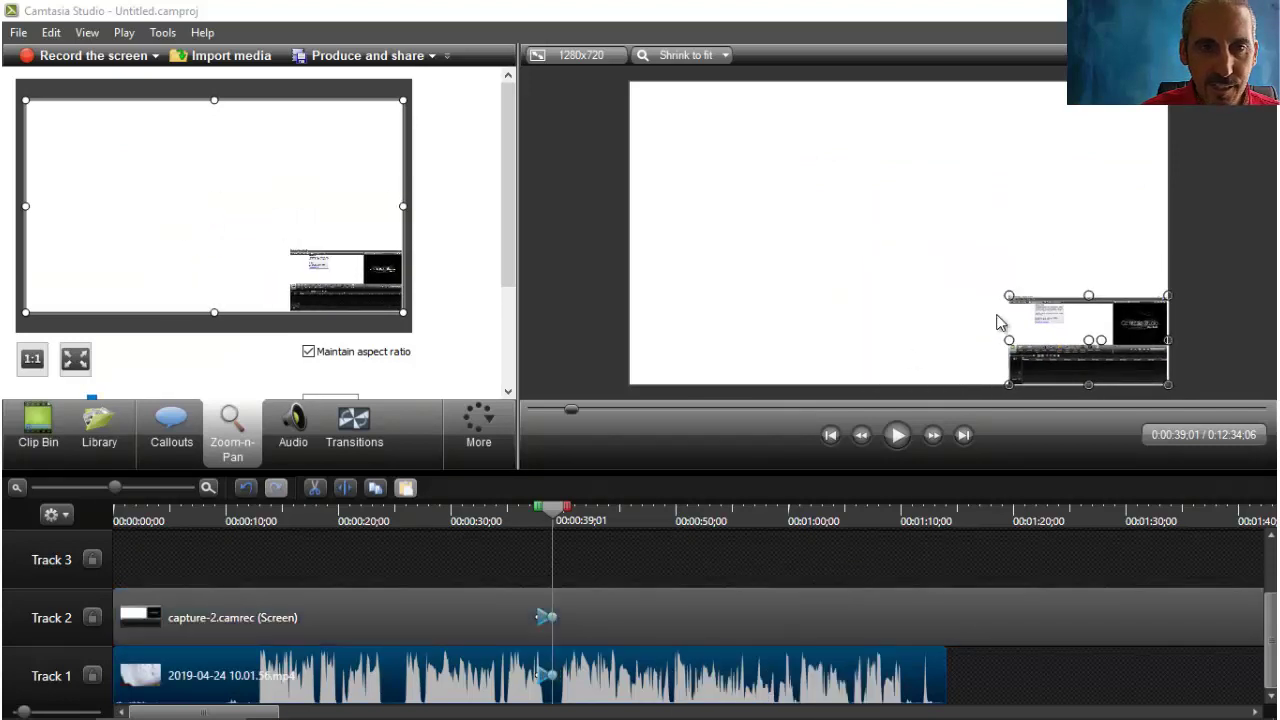
{"action": "left_click", "coordinate": [750, 278]}
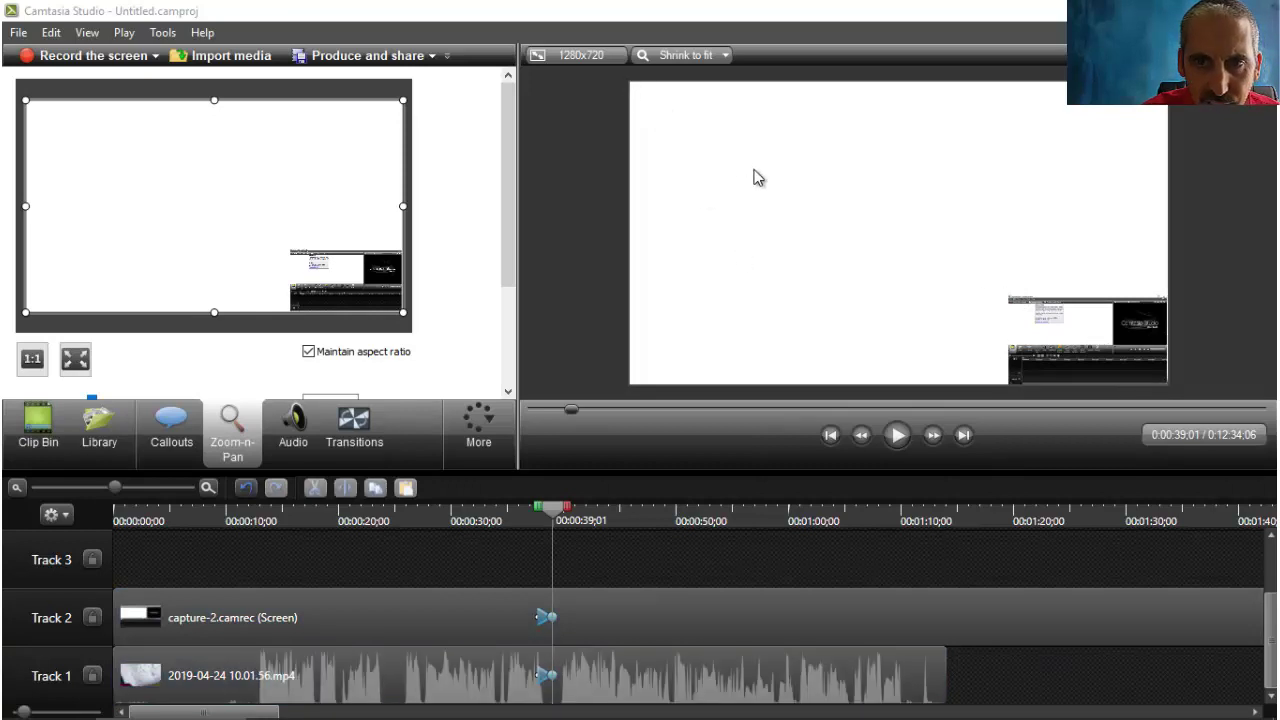
{"action": "left_click", "coordinate": [1010, 310]}
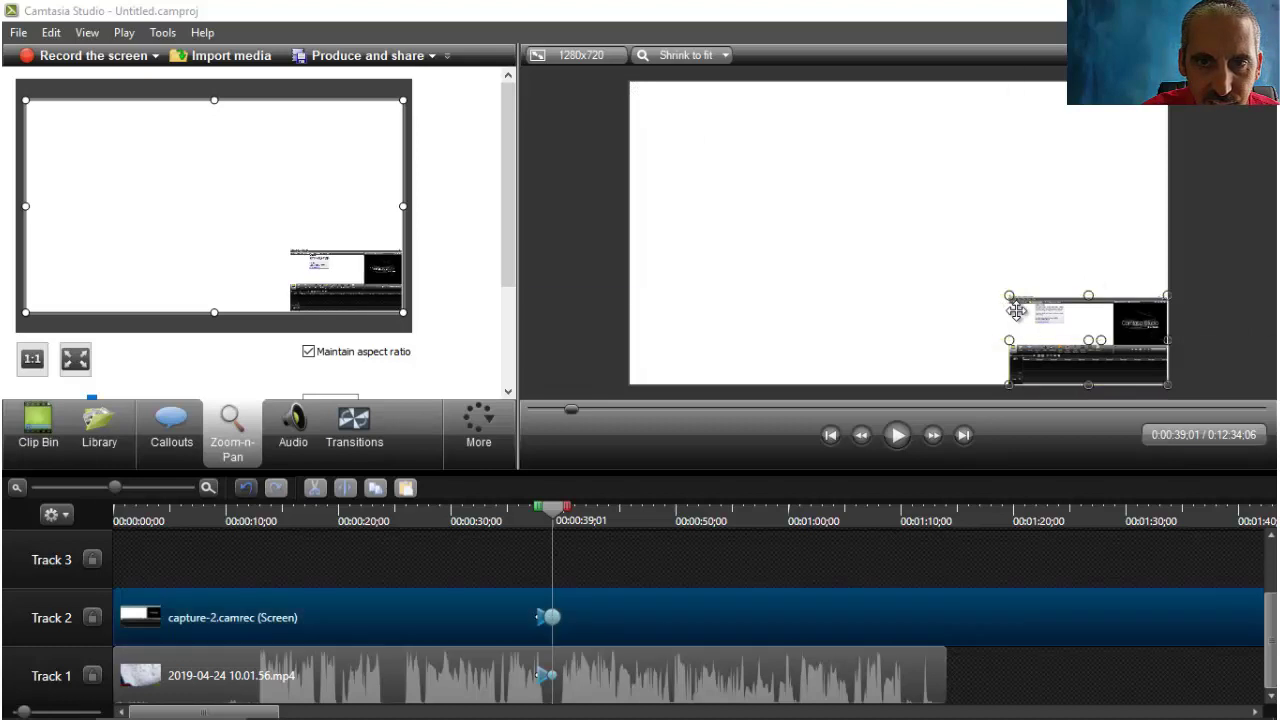
{"action": "left_click_drag", "start_coordinate": [1008, 297], "coordinate": [963, 275]}
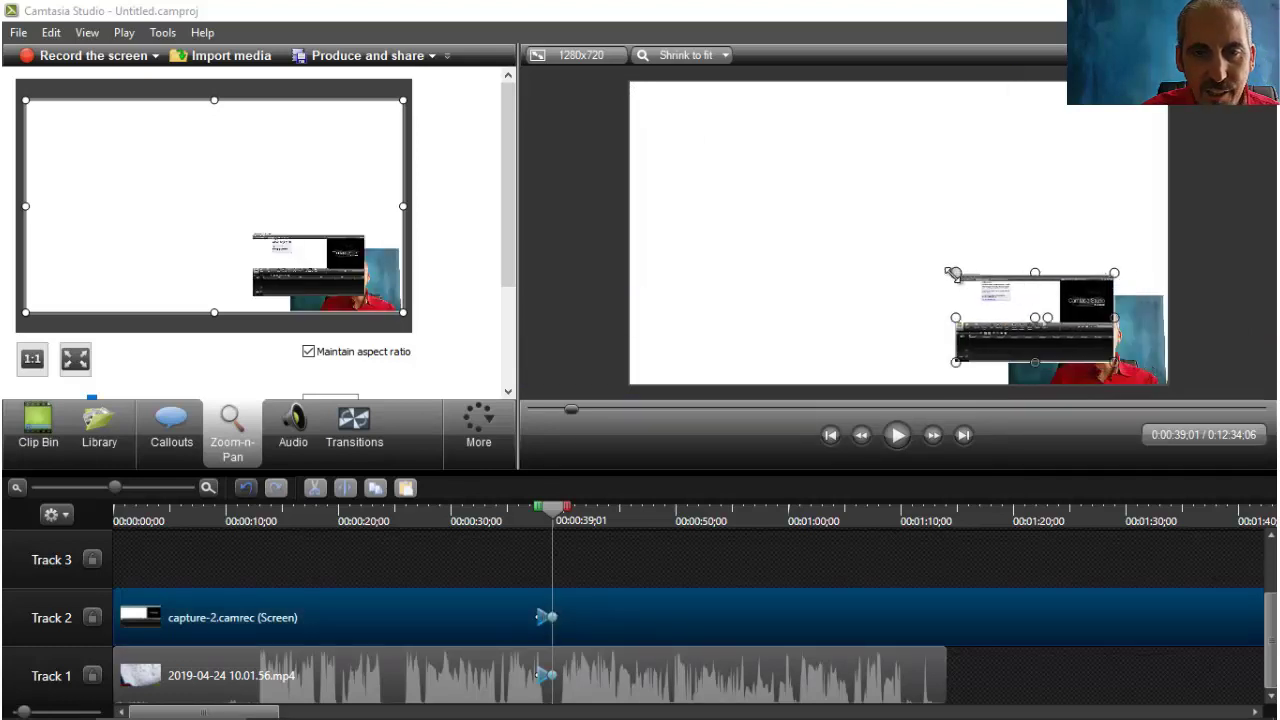
{"action": "left_click_drag", "start_coordinate": [954, 273], "coordinate": [630, 89]}
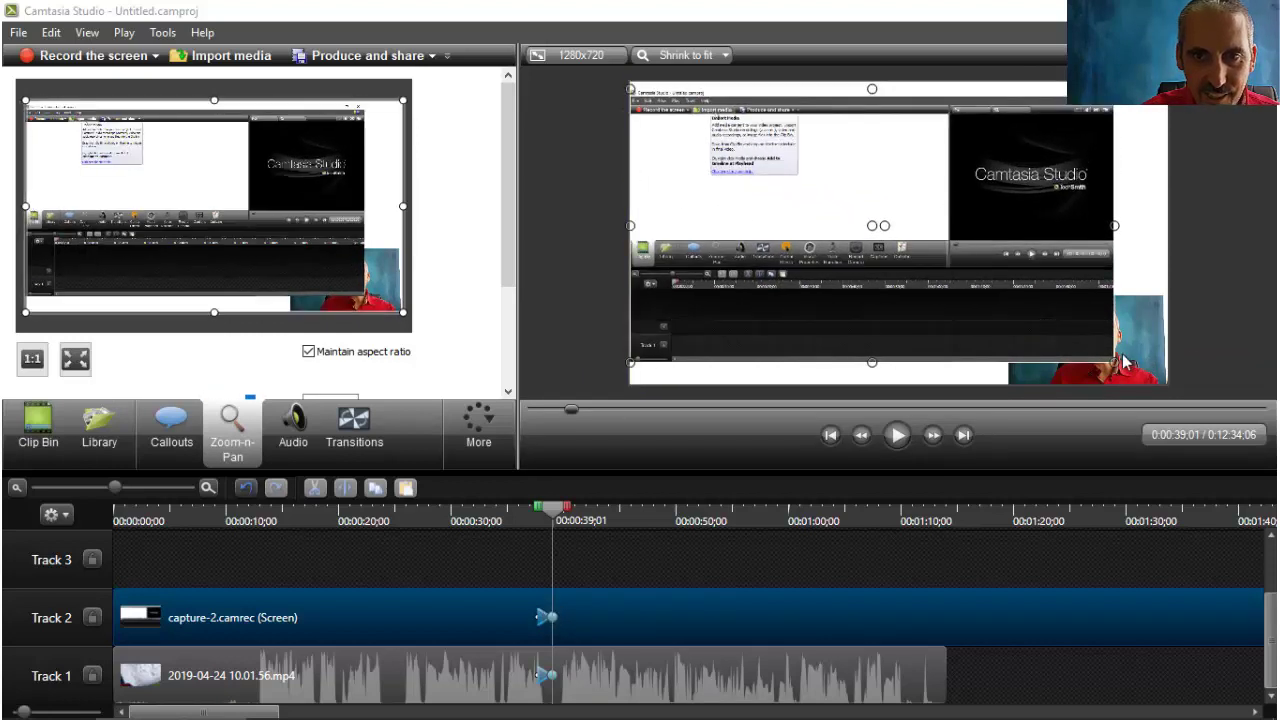
{"action": "left_click_drag", "start_coordinate": [1113, 360], "coordinate": [1168, 391]}
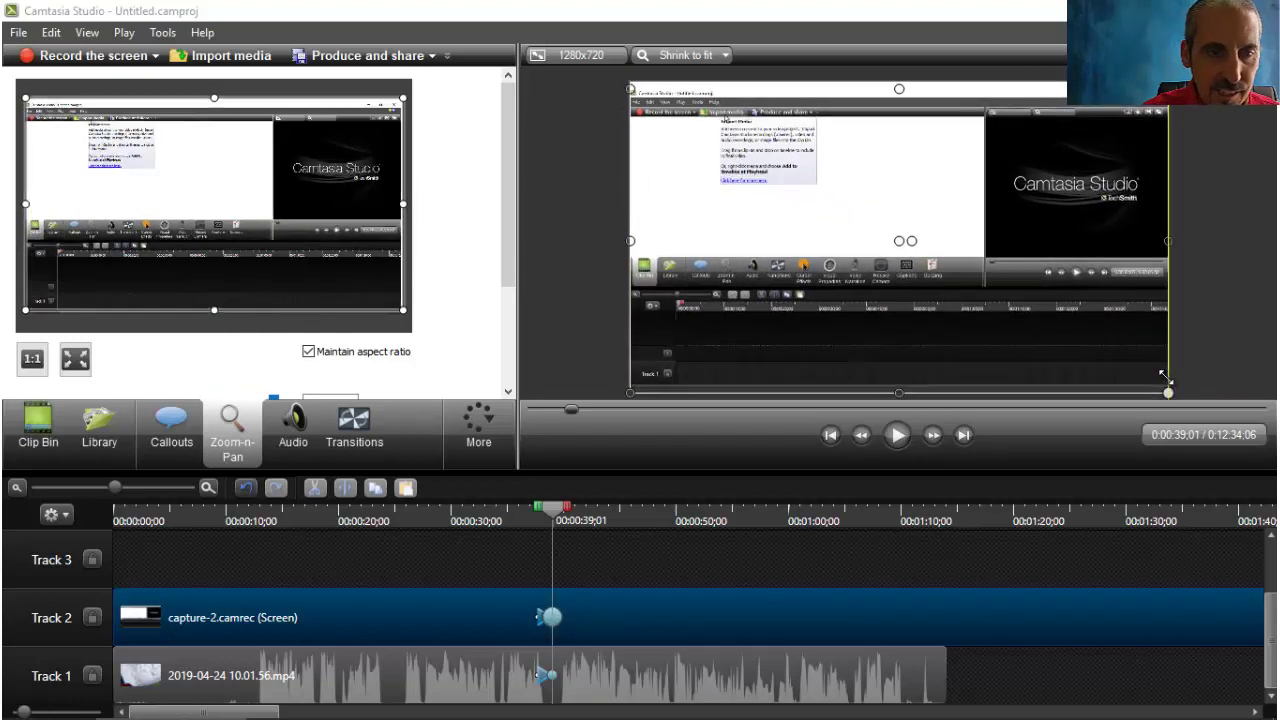
Step: Move the 2019-04-24 10.01.56.mp4 camera clip from Track 1 to Track 3, above the screen clip, and select the Track 2 clip
{"action": "left_click", "coordinate": [624, 686]}
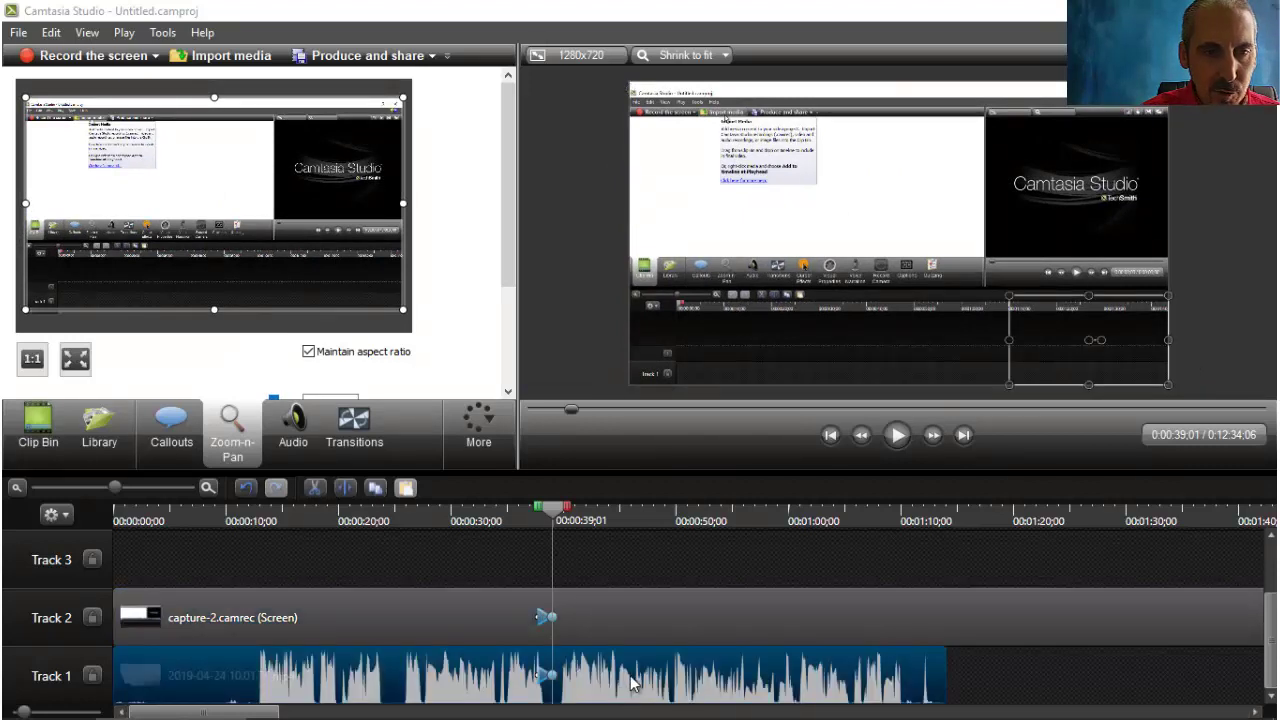
{"action": "left_click_drag", "start_coordinate": [631, 624], "coordinate": [640, 563]}
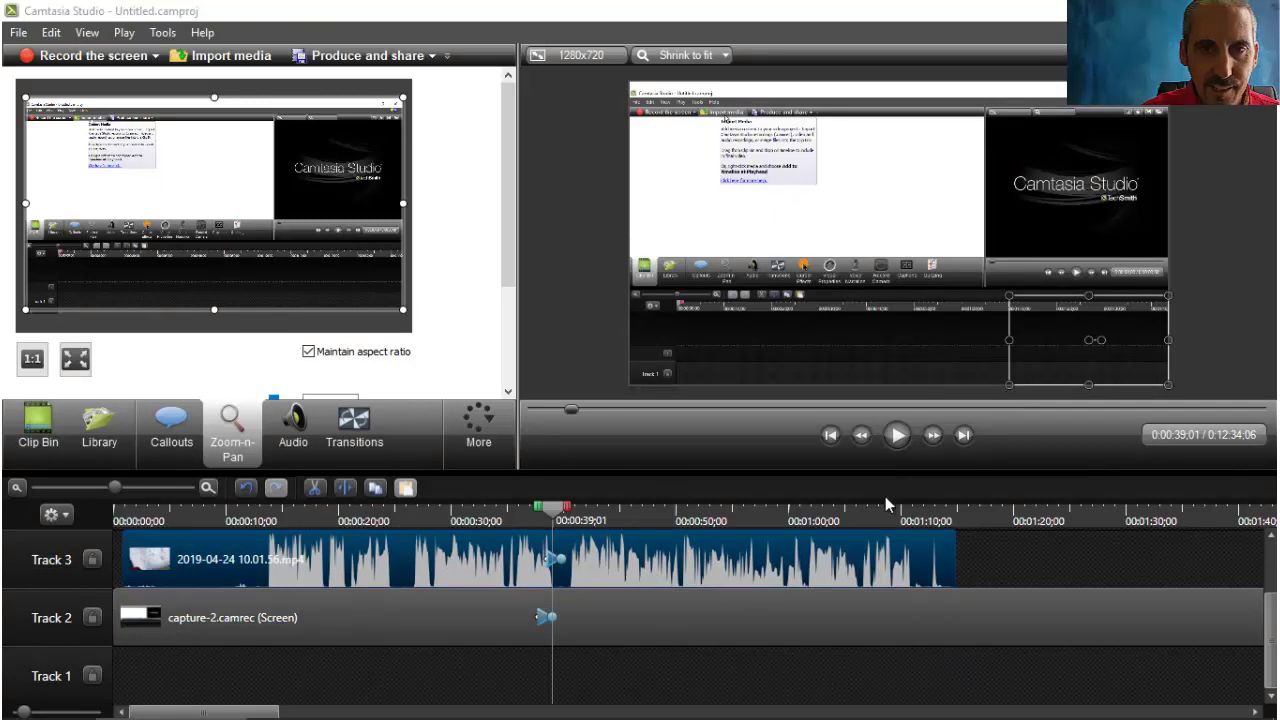
{"action": "left_click", "coordinate": [843, 638]}
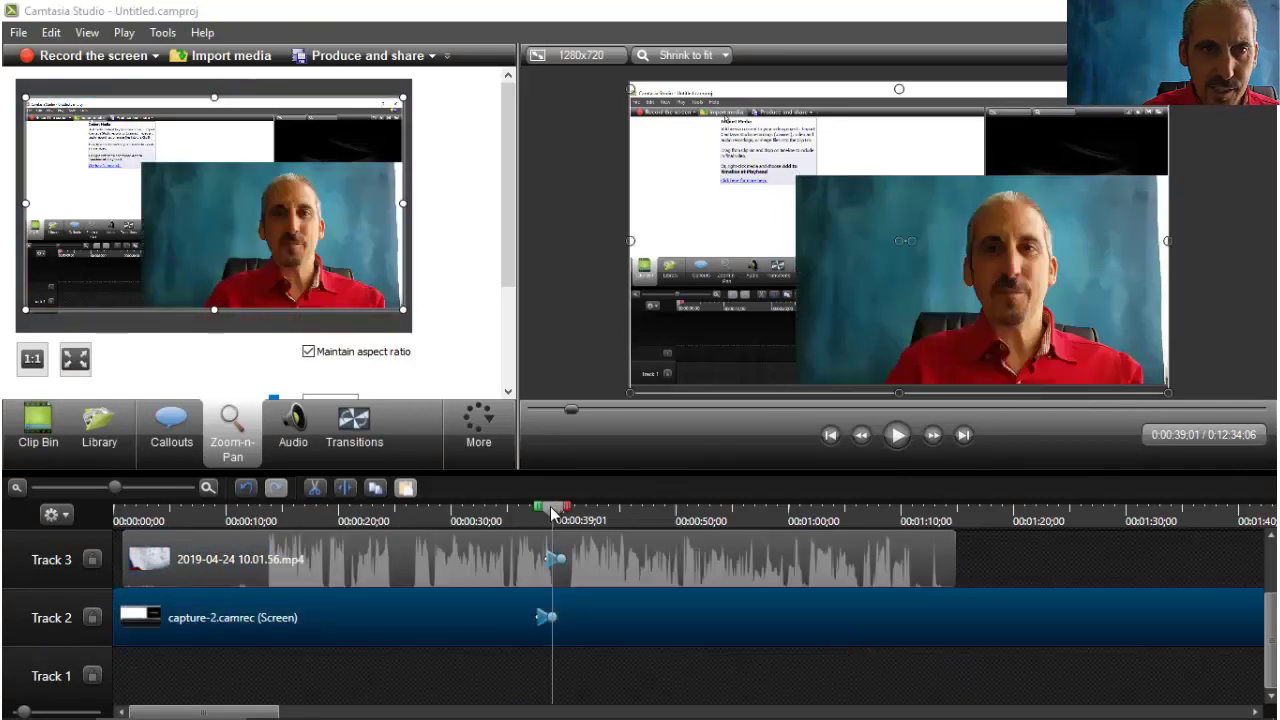
Step: Preview the shrink animation from 0:00:32;28 and stop playback at 0:00:47;17
{"action": "left_click_drag", "start_coordinate": [551, 514], "coordinate": [484, 514]}
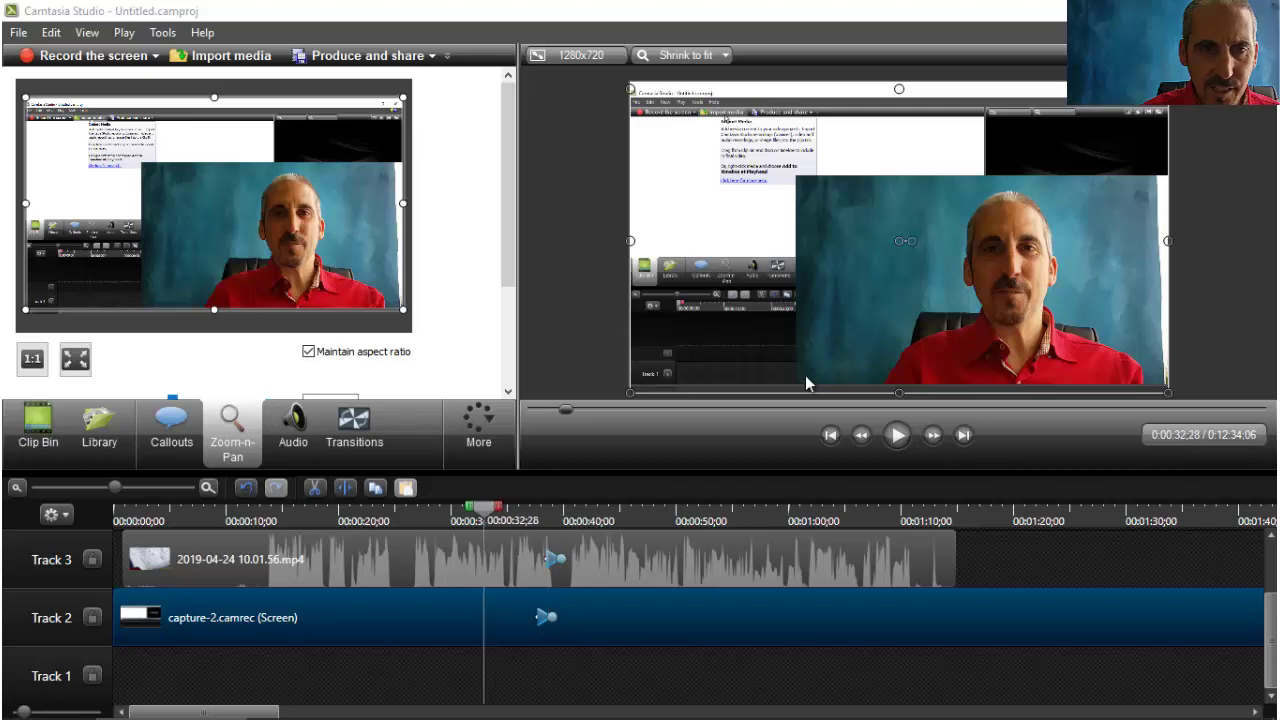
{"action": "left_click", "coordinate": [897, 438]}
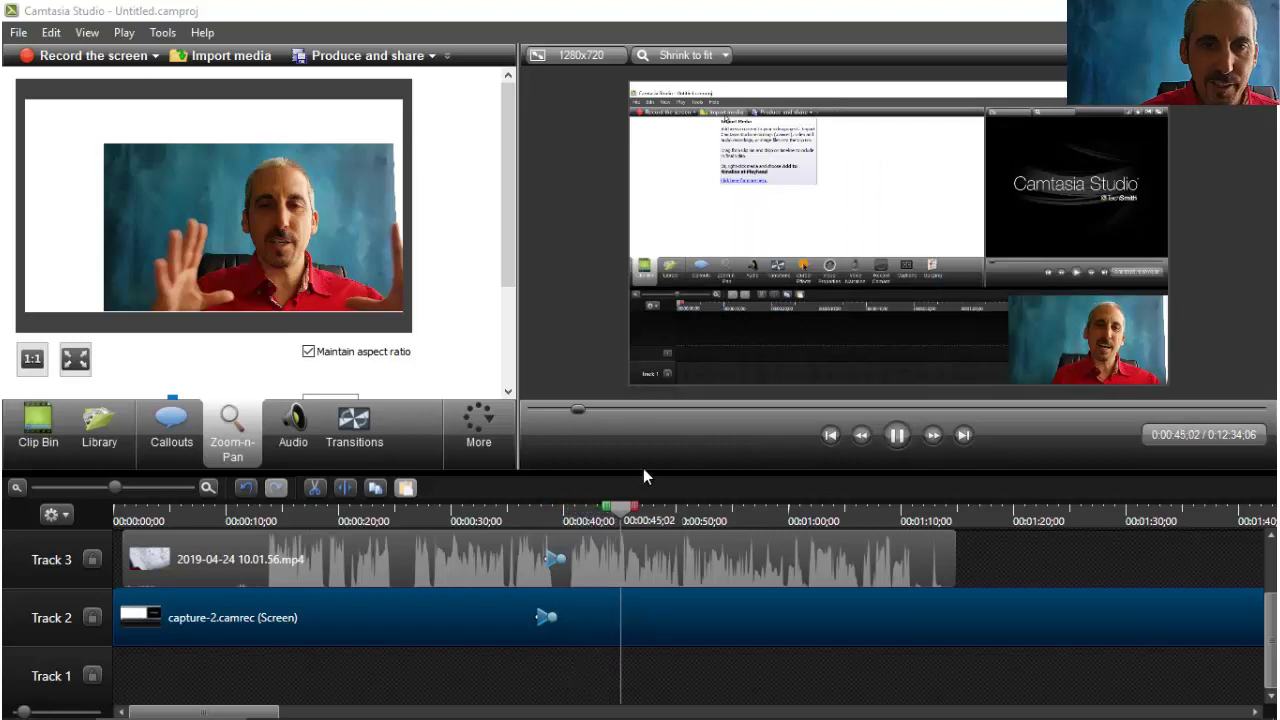
{"action": "left_click", "coordinate": [897, 437]}
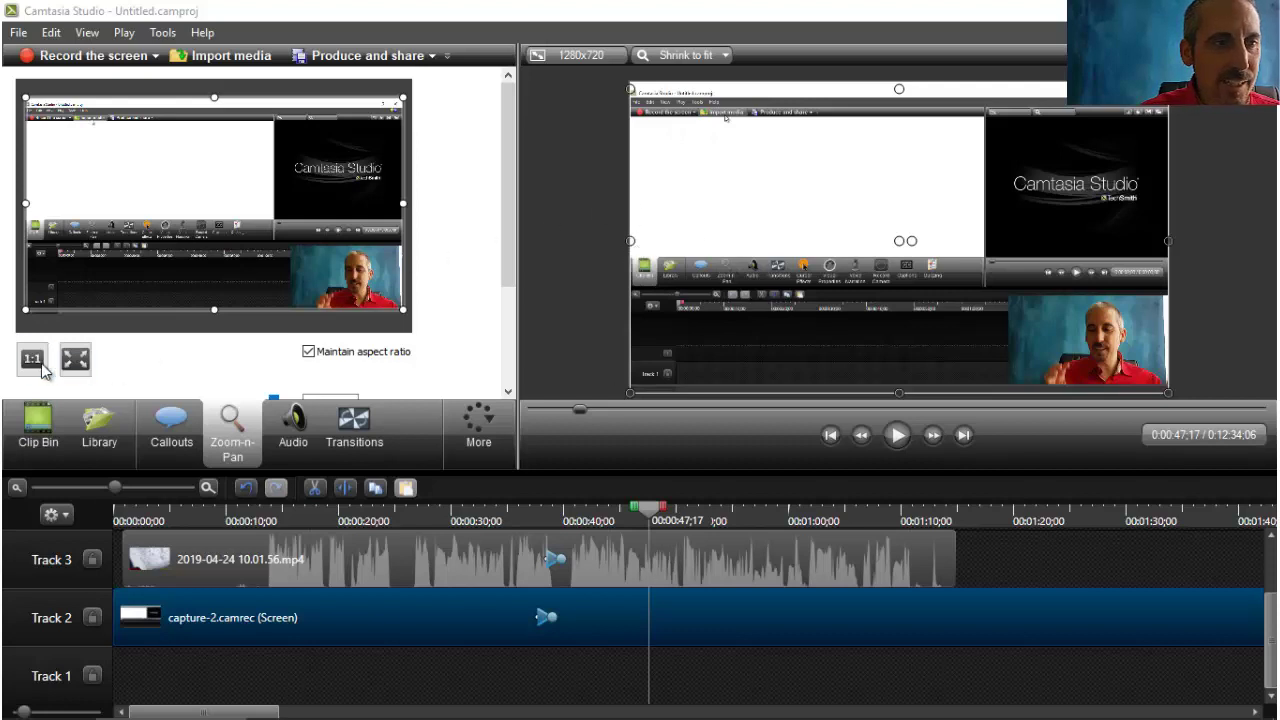
Step: Add a Zoom-n-Pan animation at 0:00:47;17, trying 1:1 scale, full fit and a tight close-up before widening the frame to nearly full view
{"action": "left_click", "coordinate": [38, 362]}
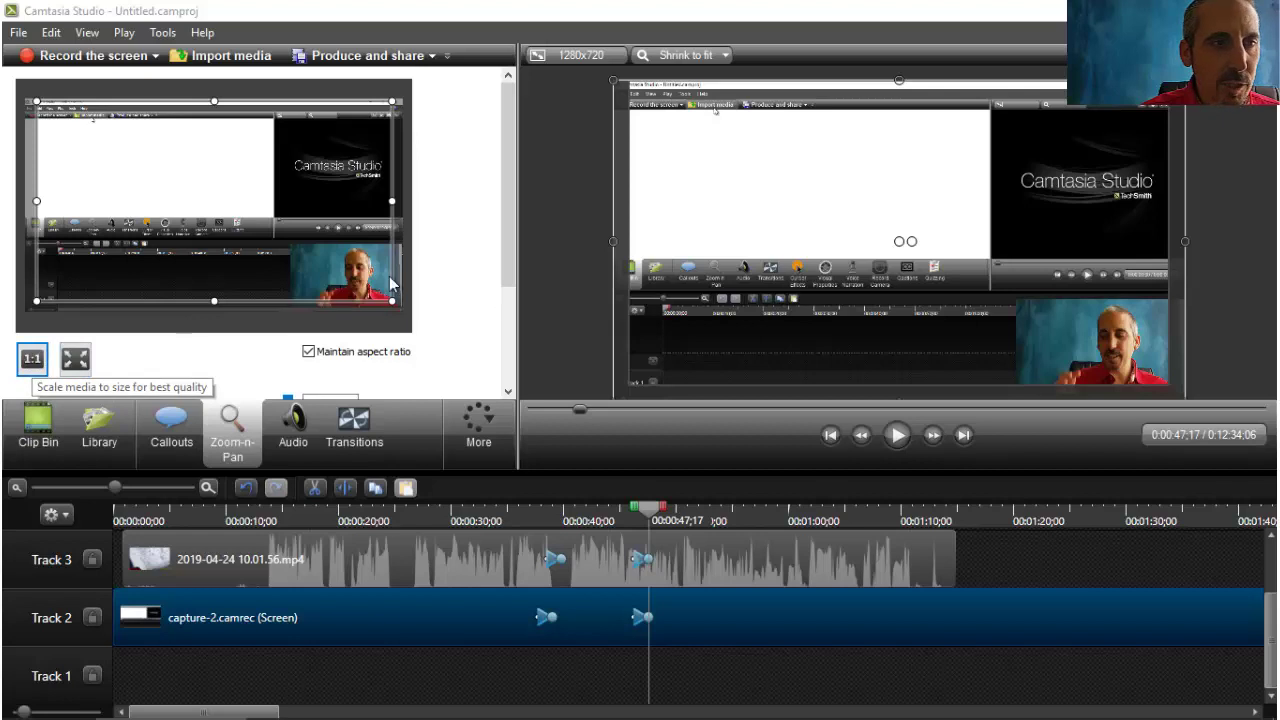
{"action": "left_click_drag", "start_coordinate": [256, 256], "coordinate": [297, 257]}
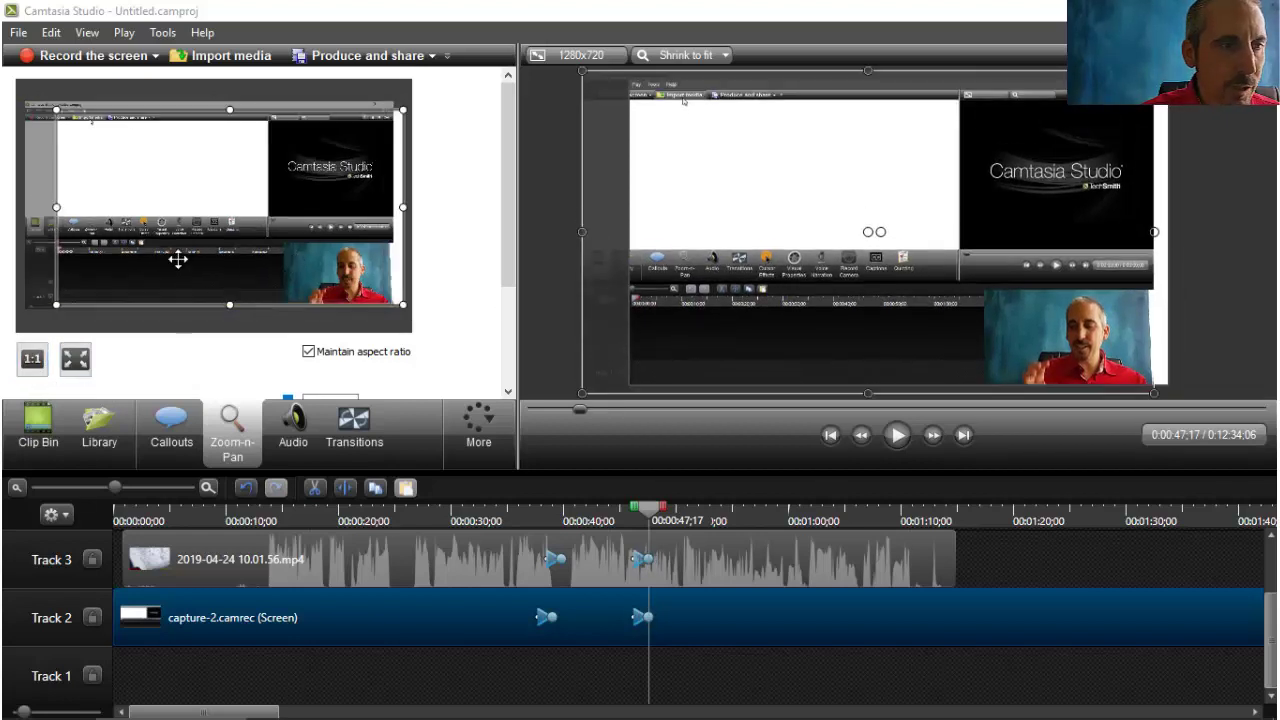
{"action": "left_click", "coordinate": [75, 358]}
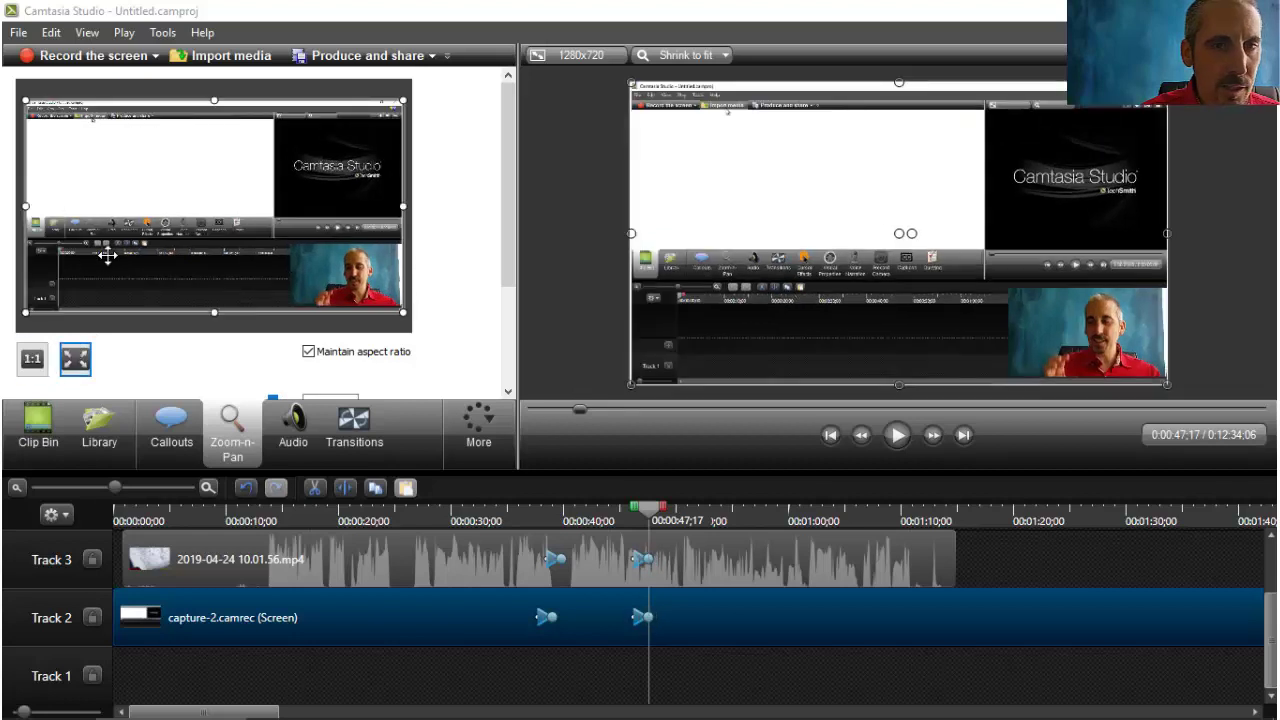
{"action": "left_click_drag", "start_coordinate": [25, 313], "coordinate": [264, 197]}
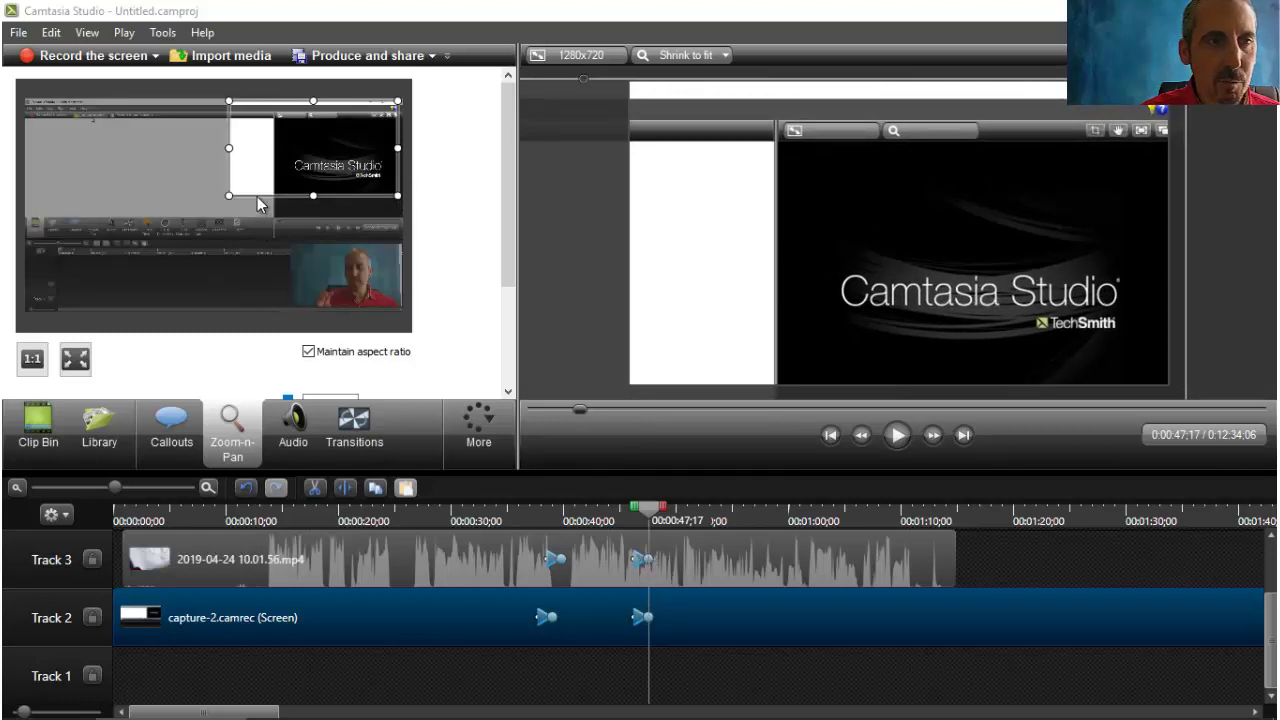
{"action": "left_click_drag", "start_coordinate": [229, 195], "coordinate": [42, 293]}
{"action": "left_click_drag", "start_coordinate": [36, 297], "coordinate": [36, 303]}
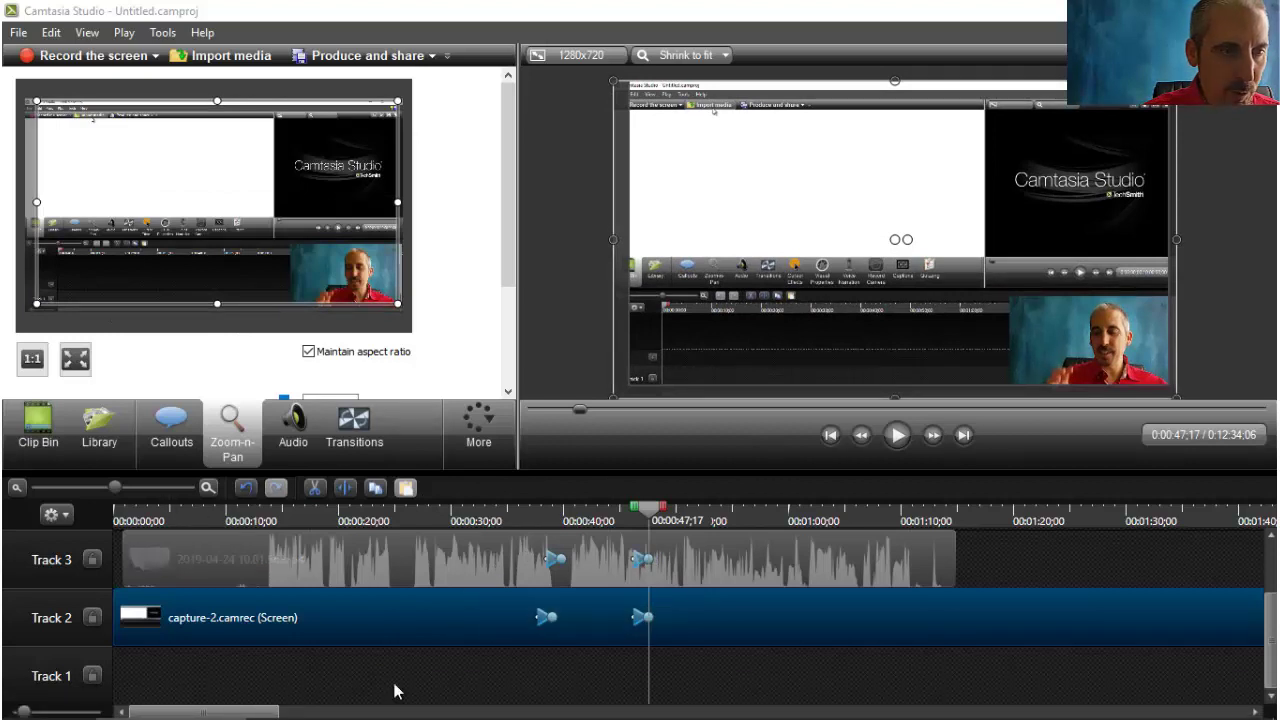
Step: Preview the project from 0:00:07;02 to find where the speech starts, pausing at 0:00:14;26
{"action": "left_click", "coordinate": [222, 516]}
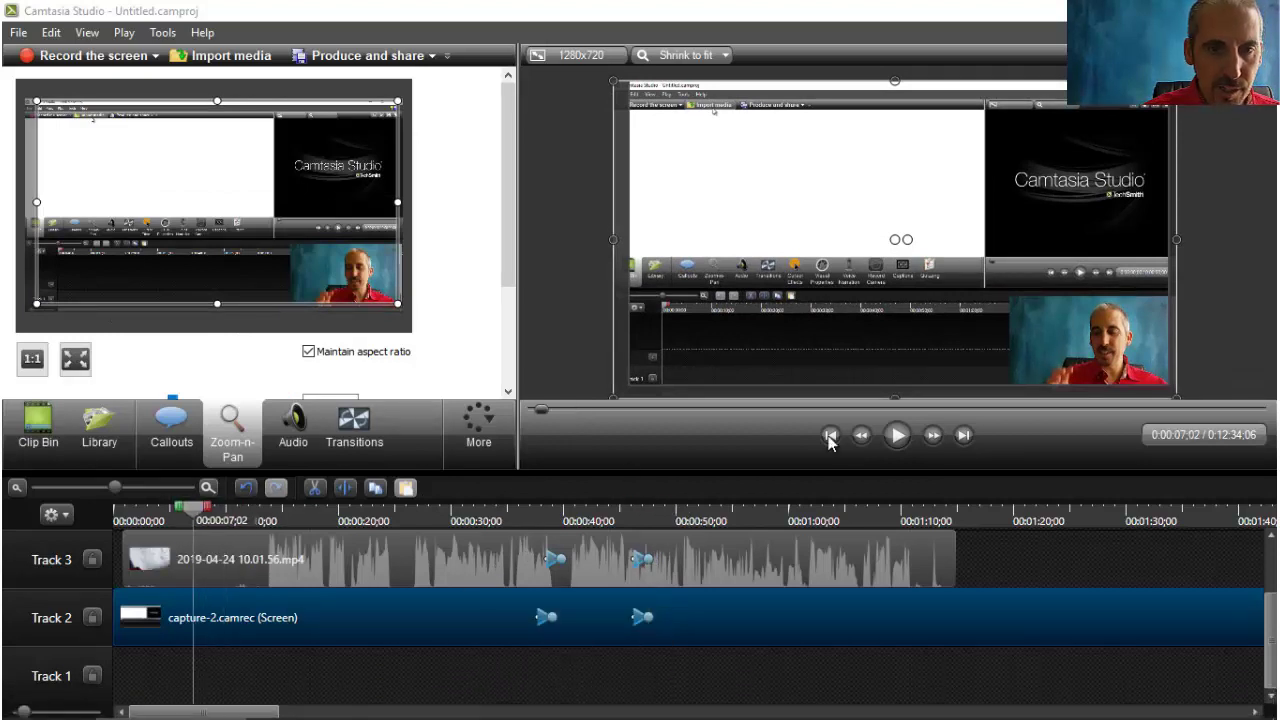
{"action": "left_click", "coordinate": [897, 435]}
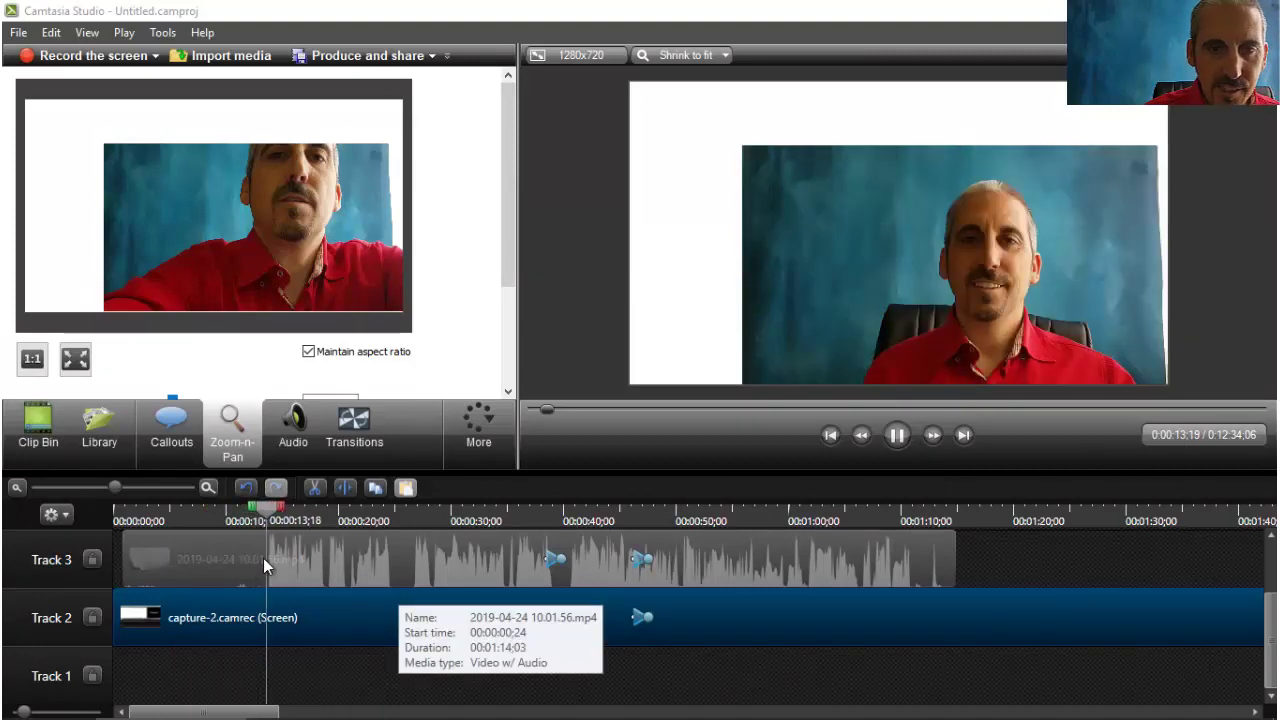
{"action": "left_click", "coordinate": [897, 434]}
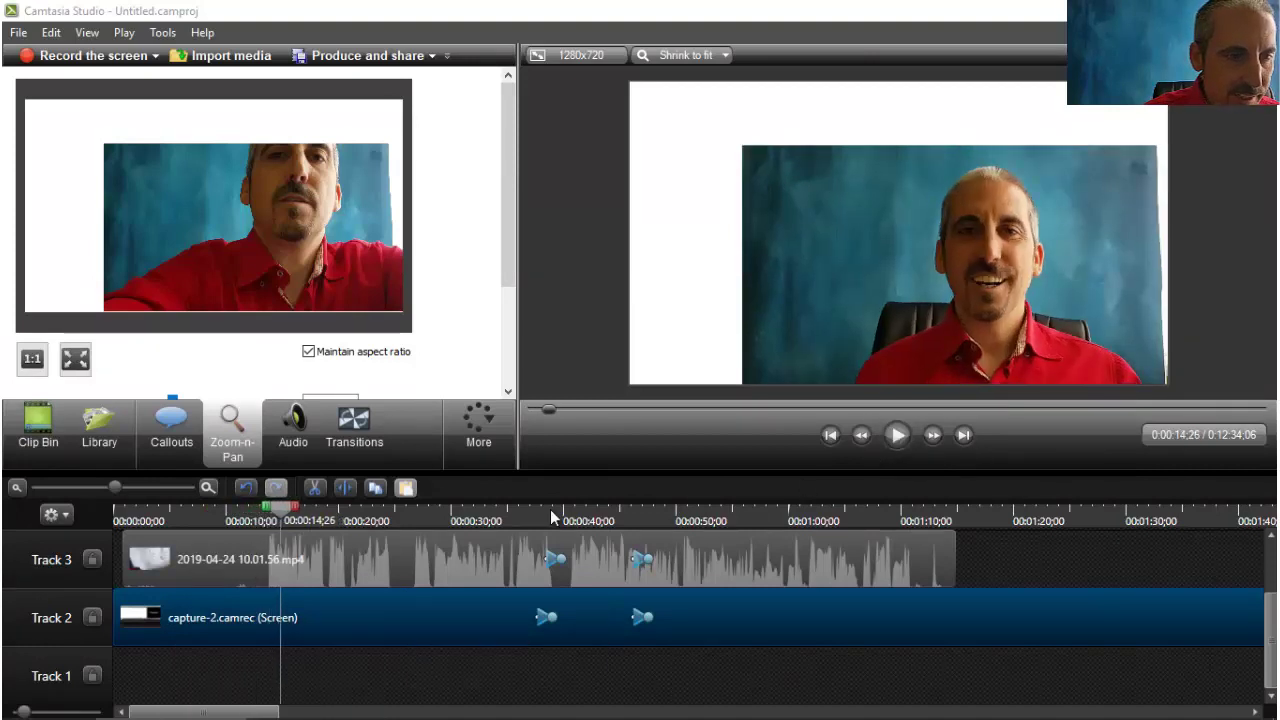
Step: Split the Track 3 camera clip at 0:00:13;14 and delete the piece before the cut
{"action": "left_click", "coordinate": [315, 560]}
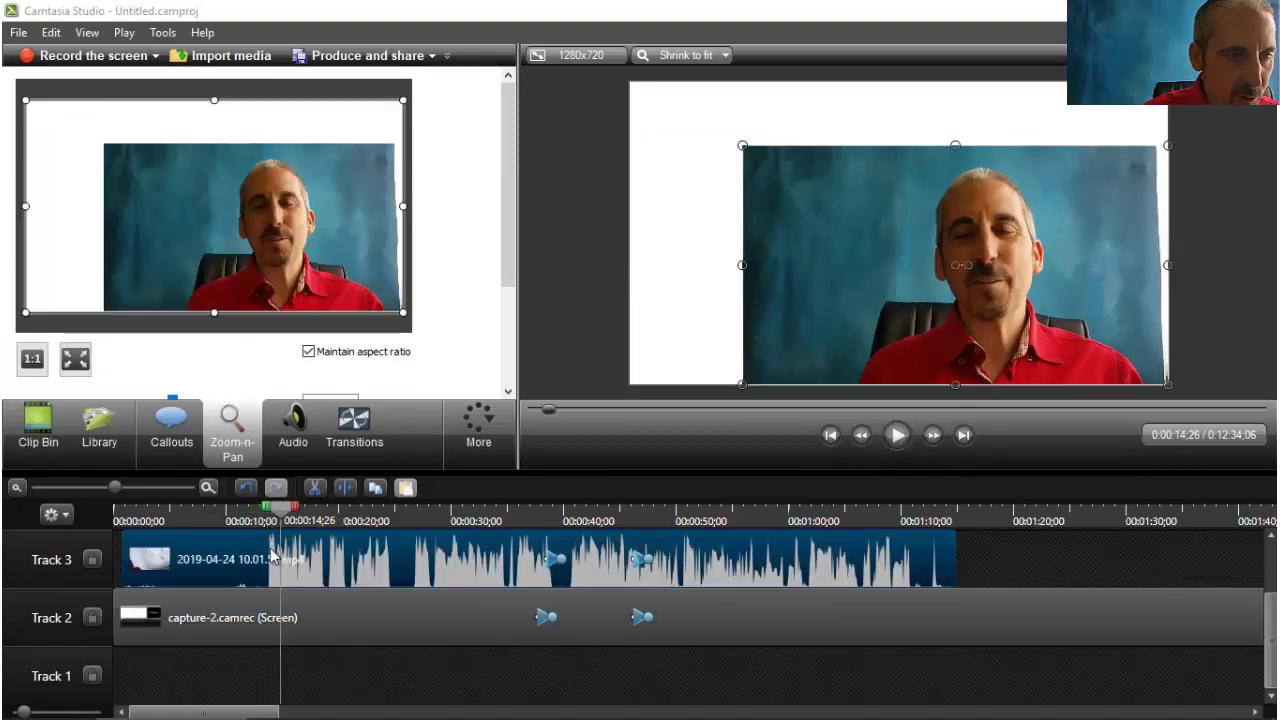
{"action": "left_click_drag", "start_coordinate": [278, 518], "coordinate": [260, 515]}
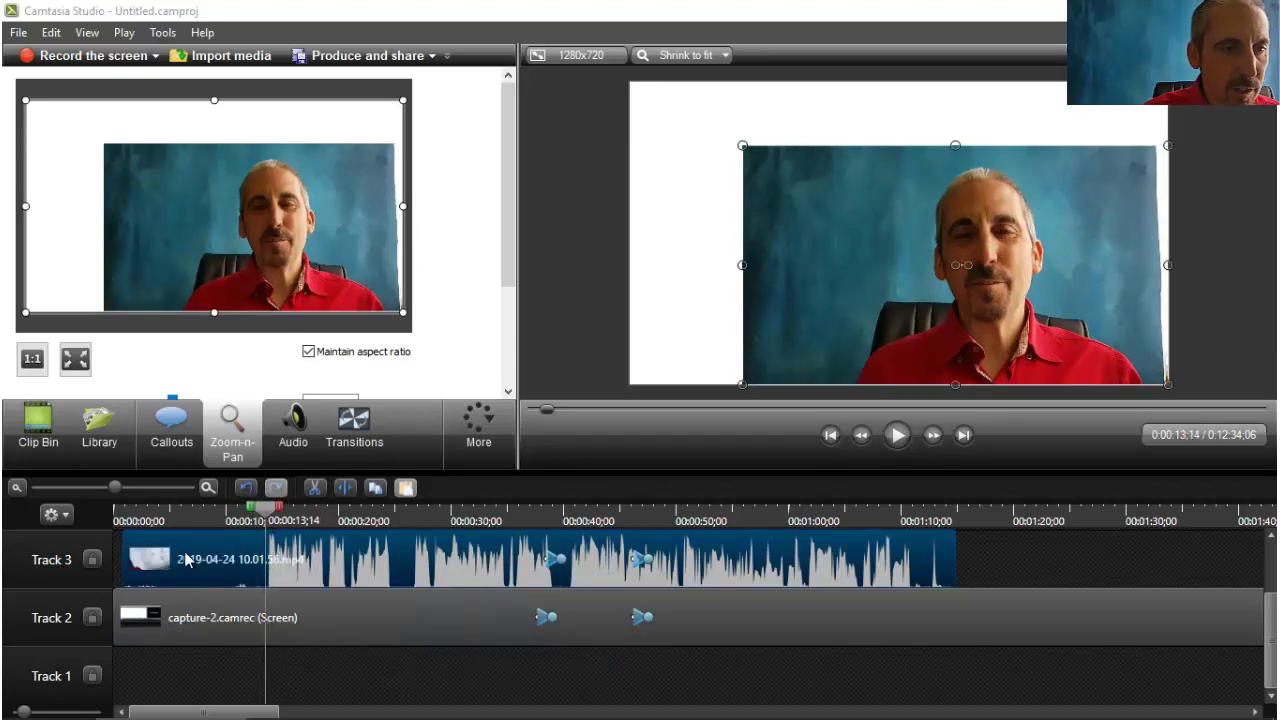
{"action": "left_click", "coordinate": [345, 492]}
{"action": "left_click", "coordinate": [252, 556]}
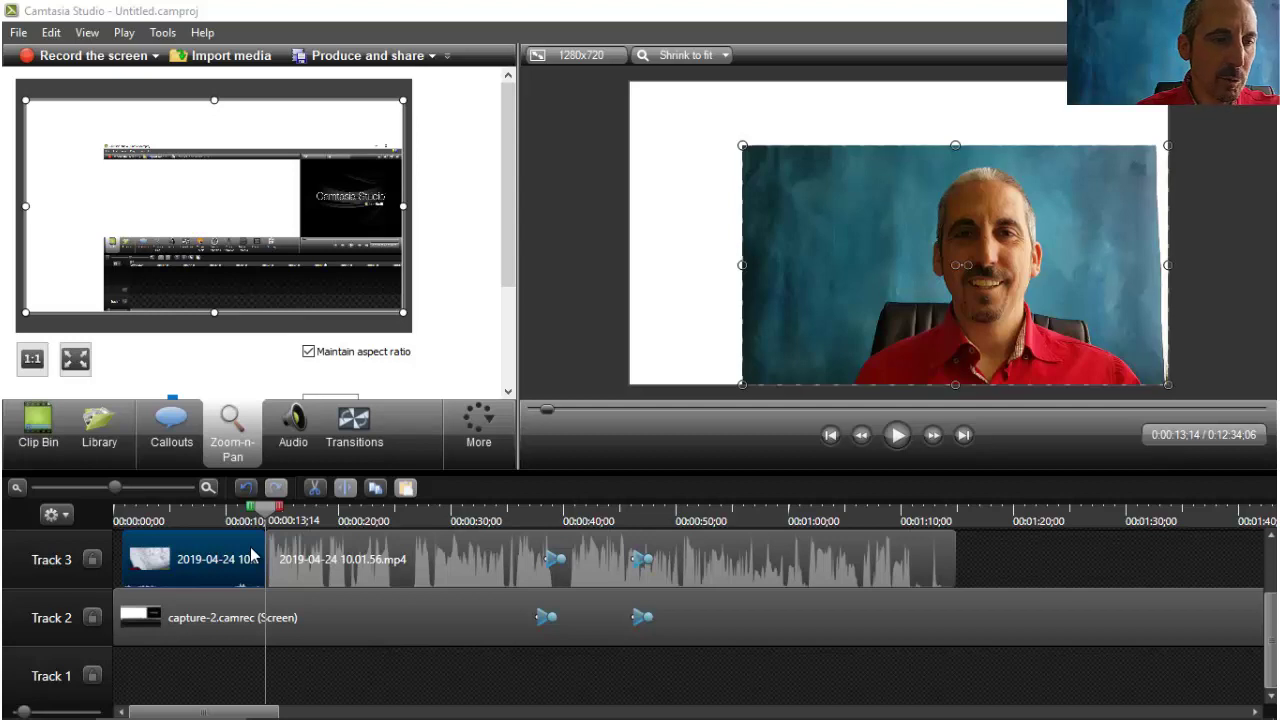
{"action": "left_click", "coordinate": [222, 561]}
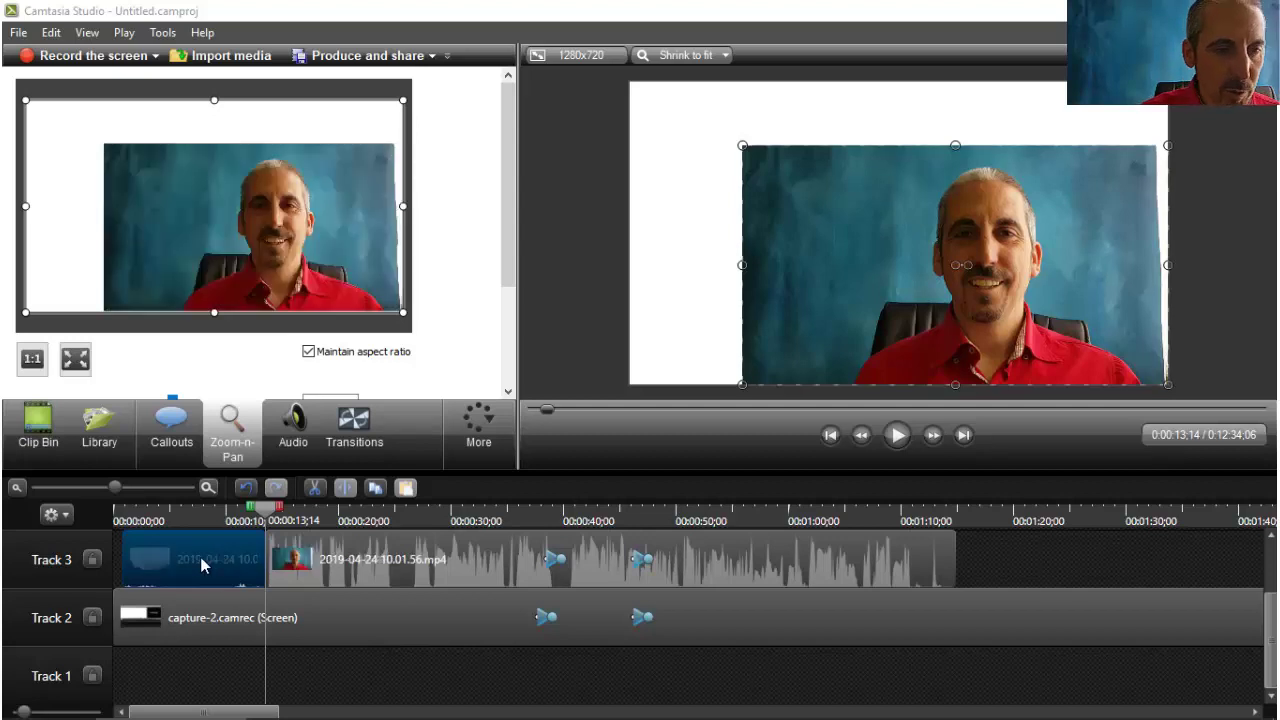
{"action": "key", "text": "Delete"}
Step: Move the remaining camera clip to the very start of Track 3 and leave it selected
{"action": "left_click", "coordinate": [323, 563]}
{"action": "left_click_drag", "start_coordinate": [300, 560], "coordinate": [88, 564]}
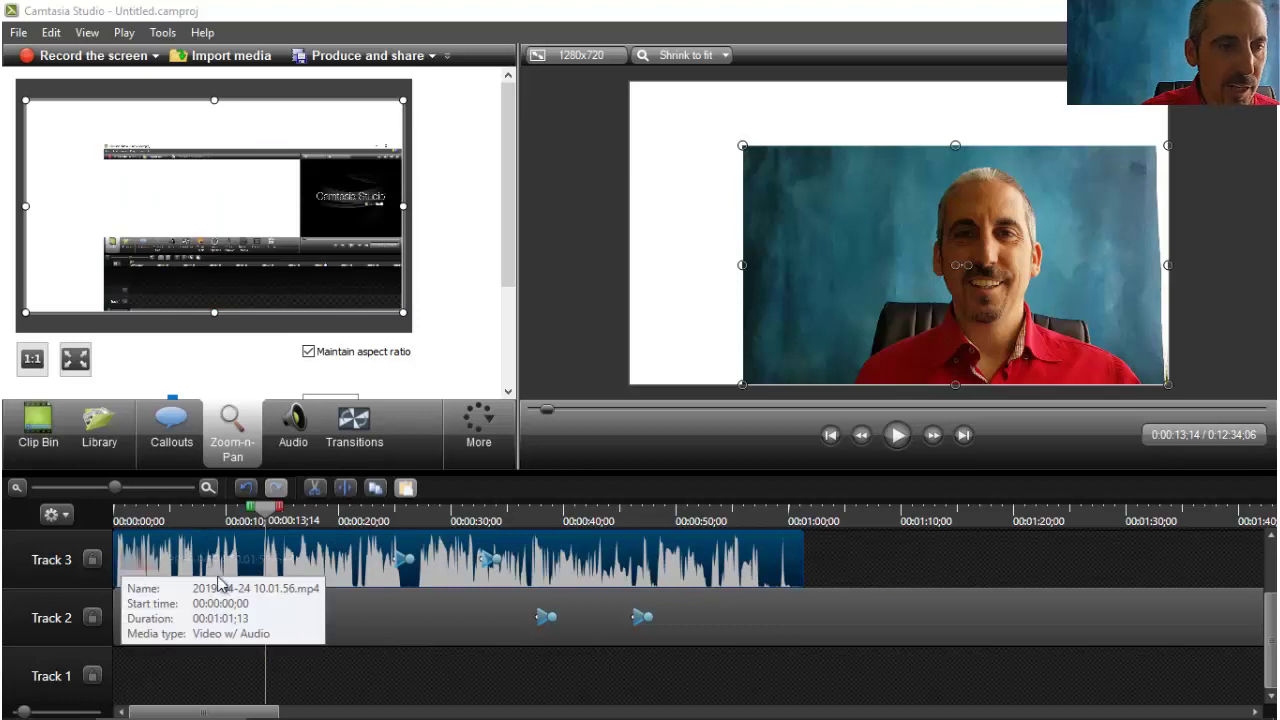
{"action": "left_click", "coordinate": [190, 620]}
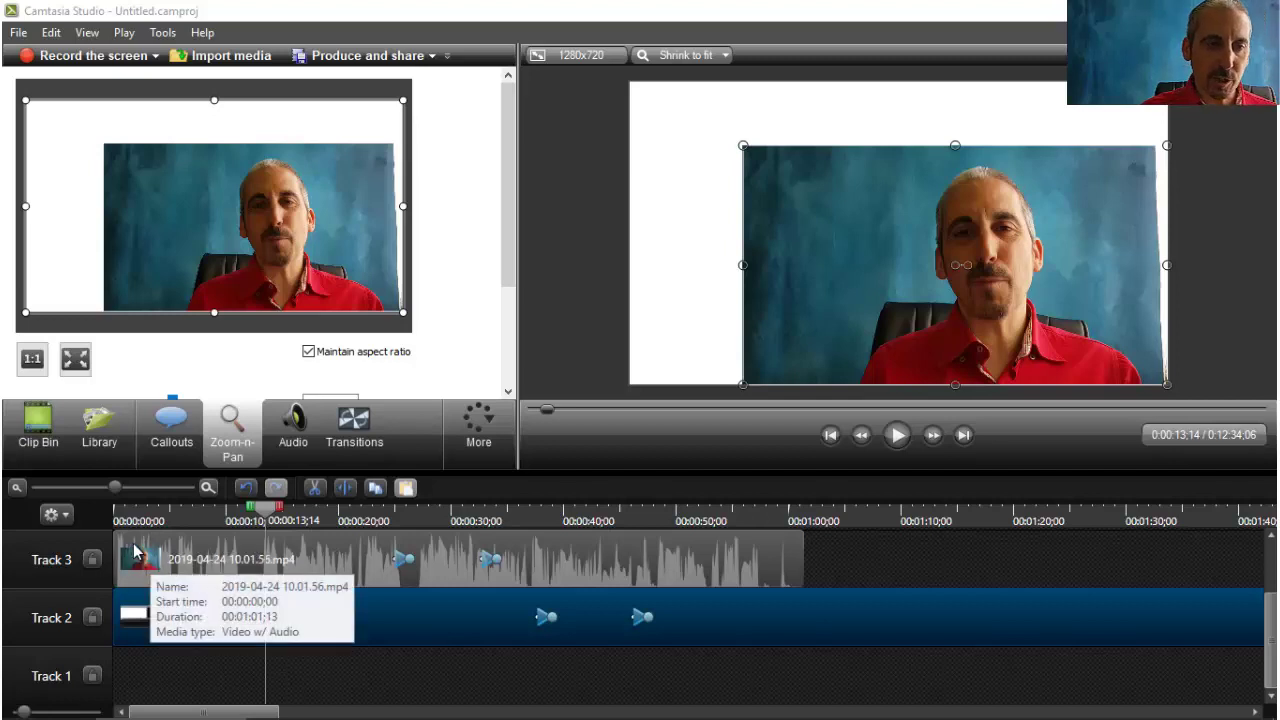
{"action": "left_click", "coordinate": [165, 555]}
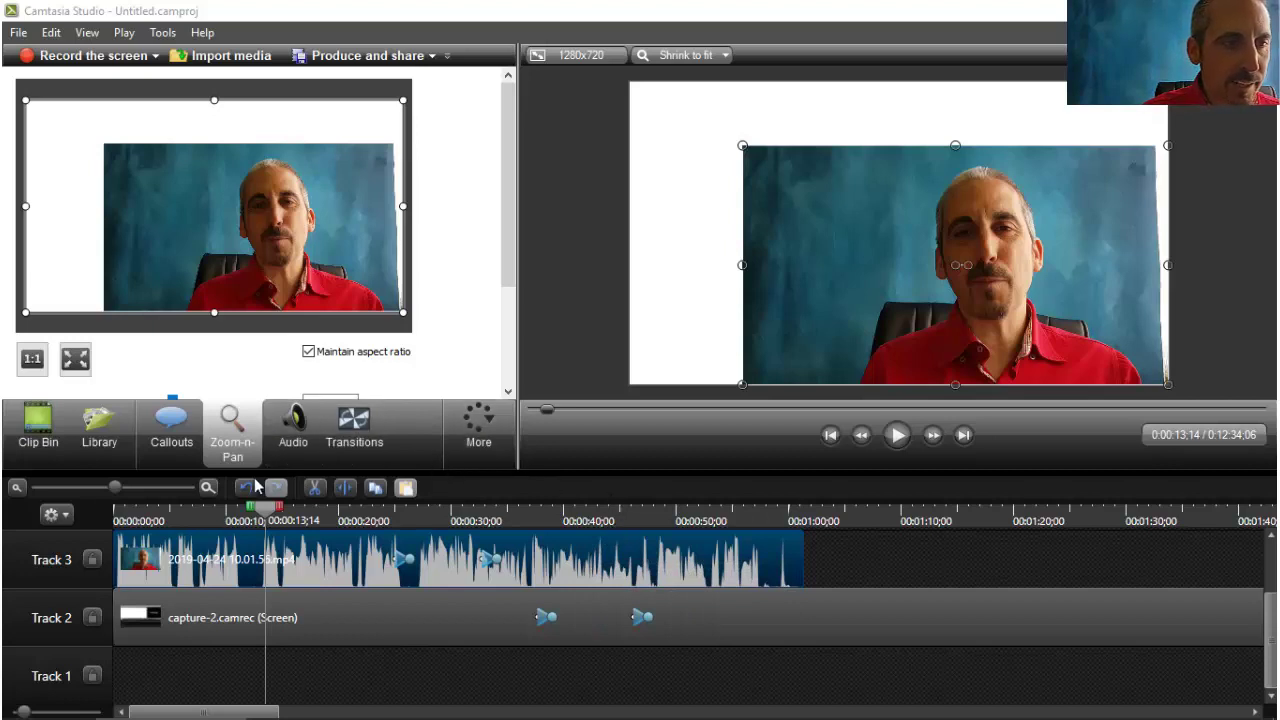
Step: Add a plain text callout without a background shape at the playhead, 0:00:13;14
{"action": "left_click", "coordinate": [172, 445]}
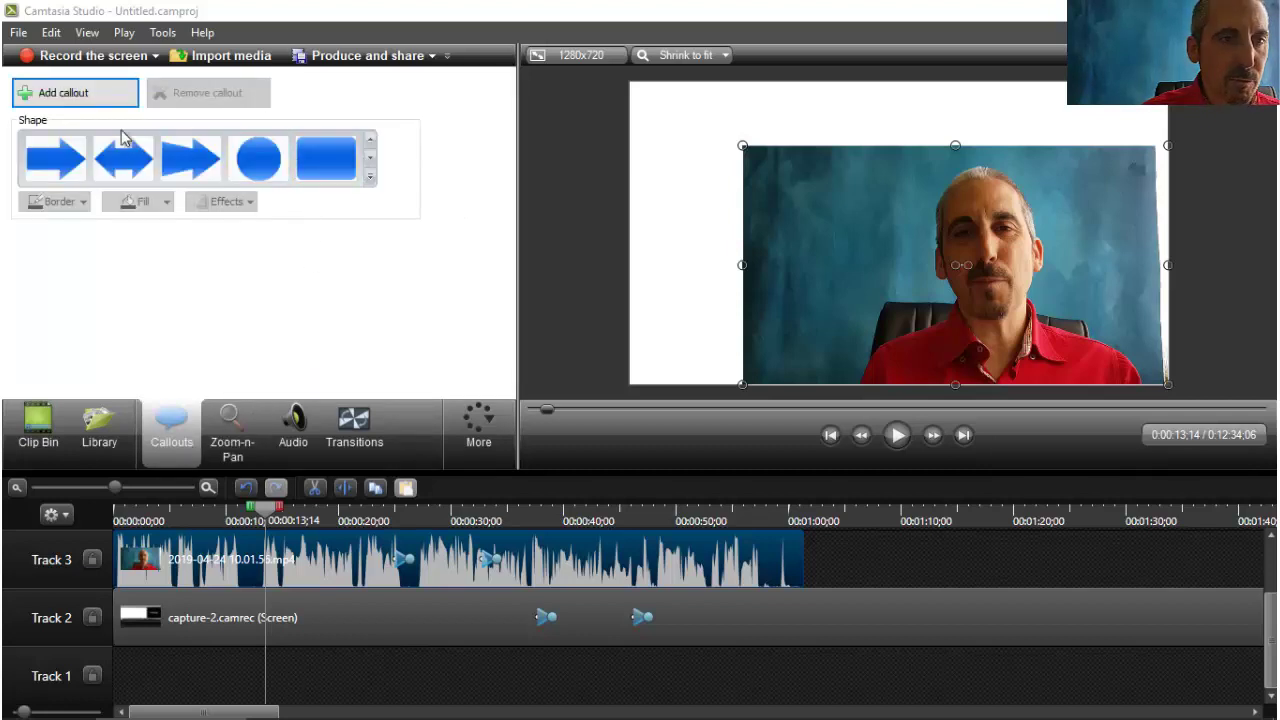
{"action": "left_click", "coordinate": [369, 158]}
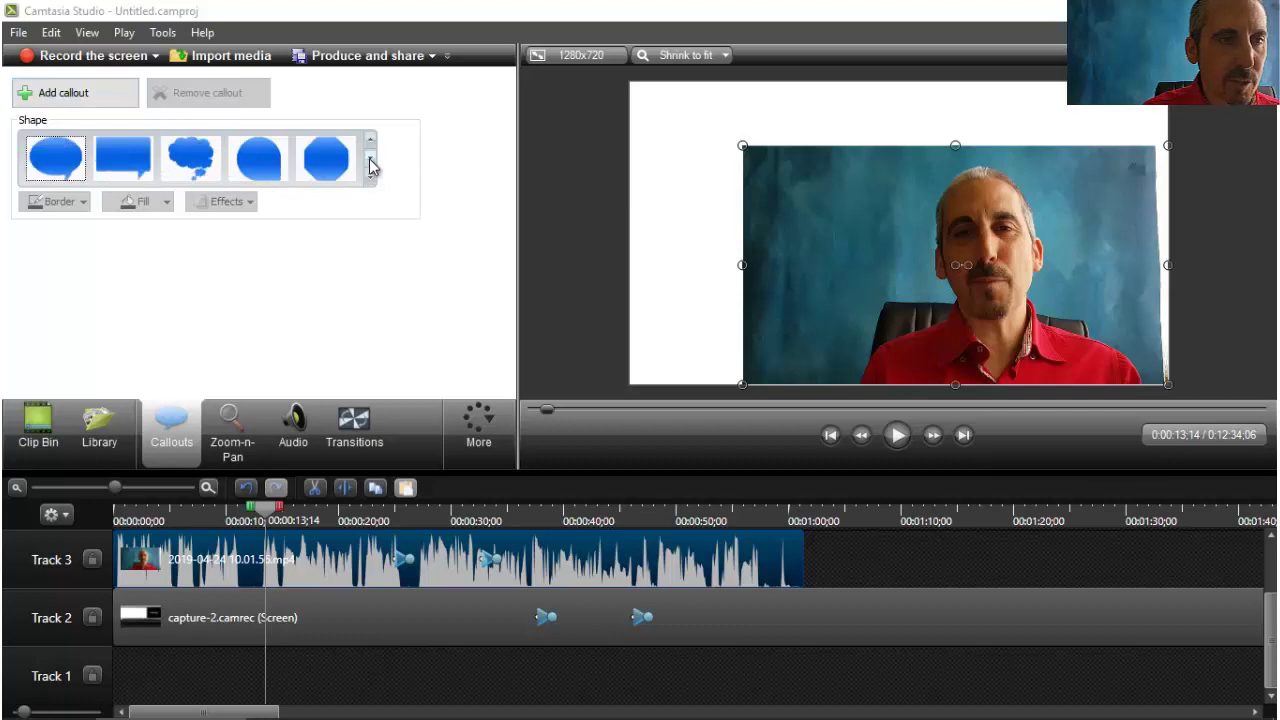
{"action": "left_click", "coordinate": [369, 158]}
{"action": "left_click", "coordinate": [369, 158]}
{"action": "left_click", "coordinate": [369, 158]}
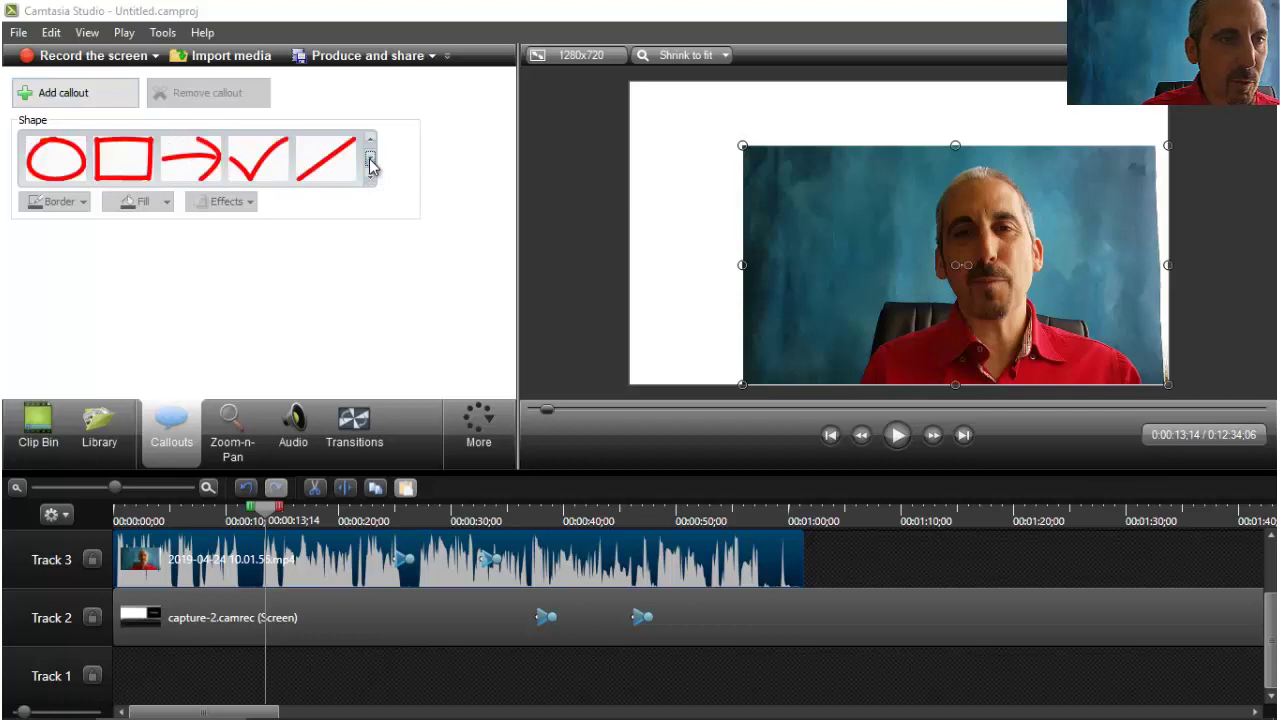
{"action": "left_click", "coordinate": [369, 158]}
{"action": "left_click", "coordinate": [255, 165]}
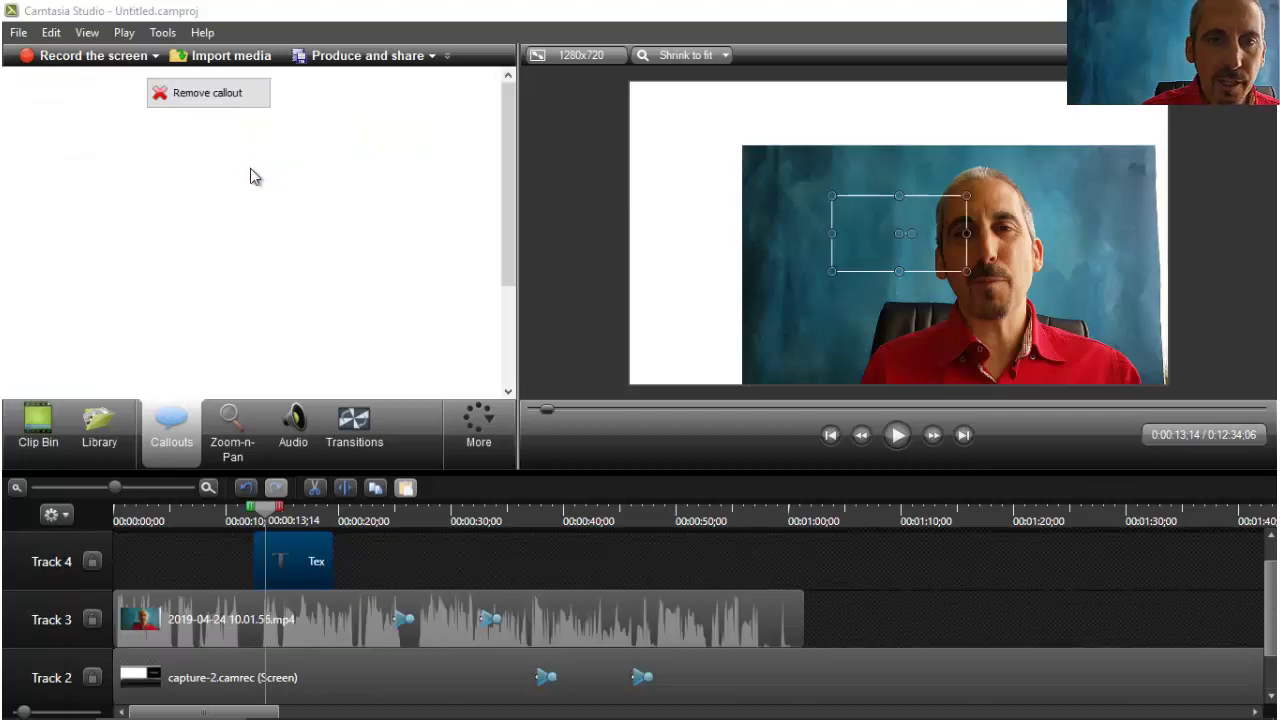
Step: Enter the presenter's website address as the callout's text
{"action": "left_click", "coordinate": [181, 334]}
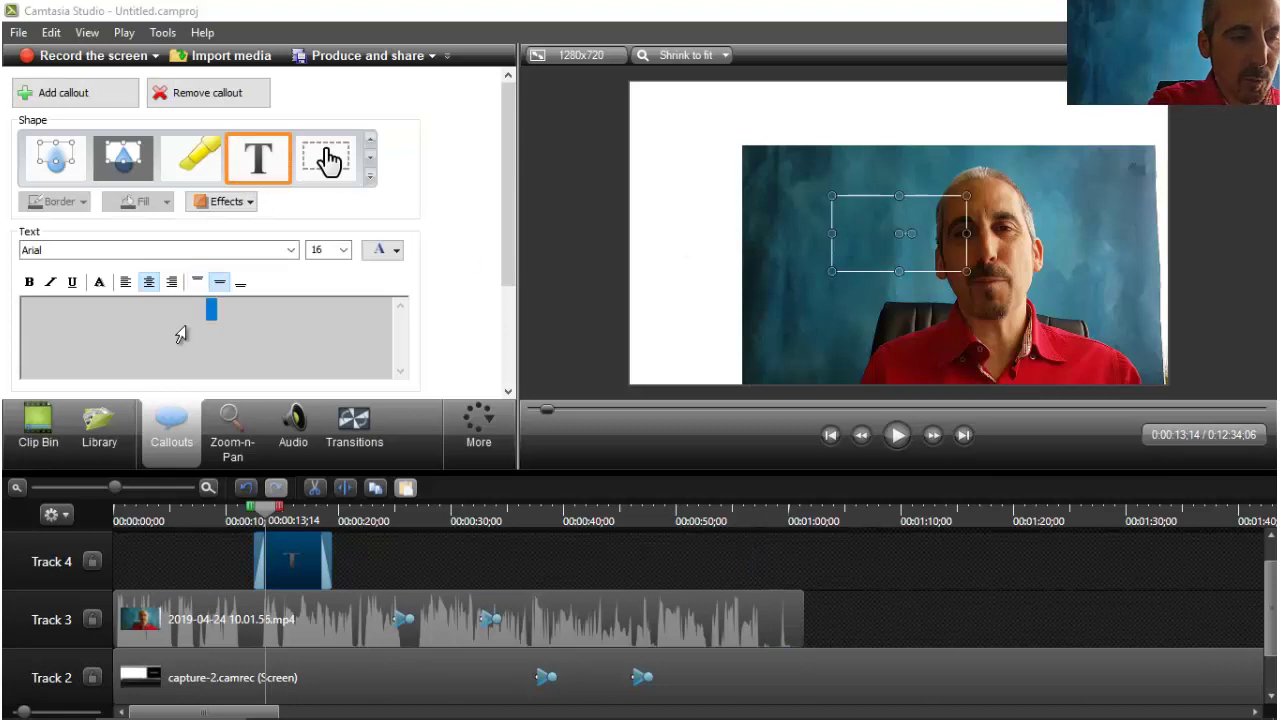
{"action": "type", "text": "www"}
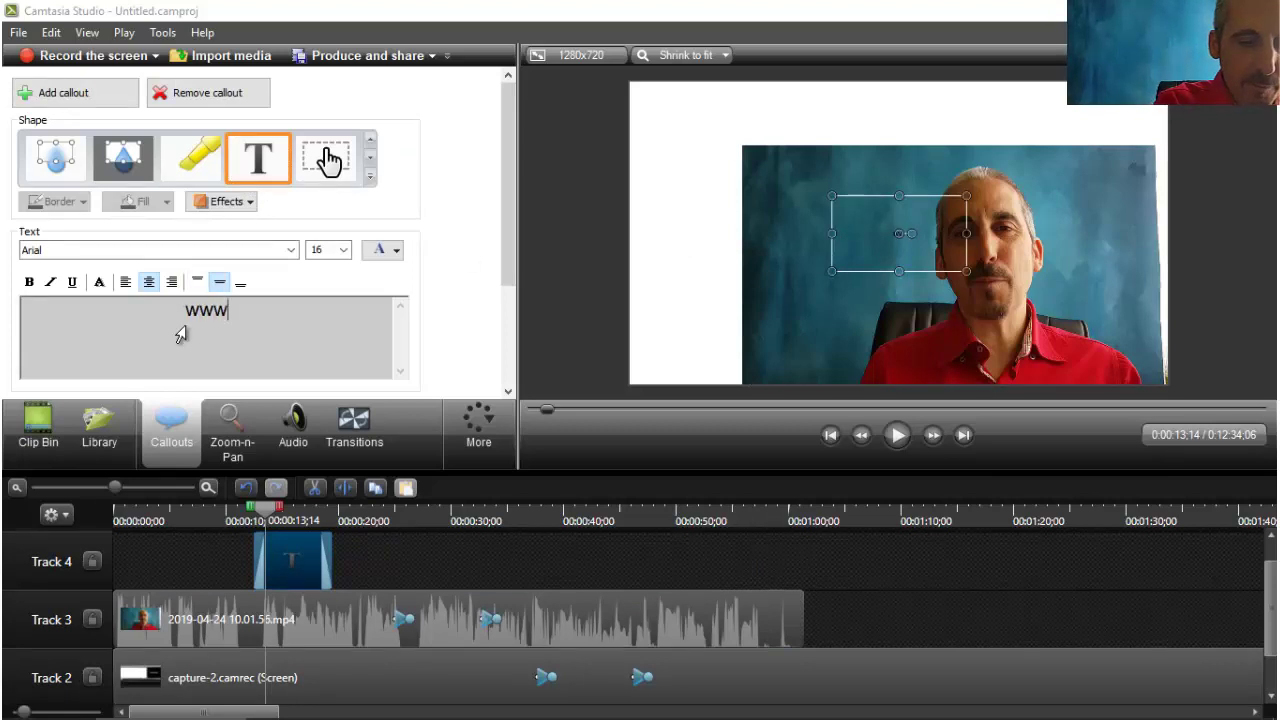
{"action": "type", "text": ".javier"}
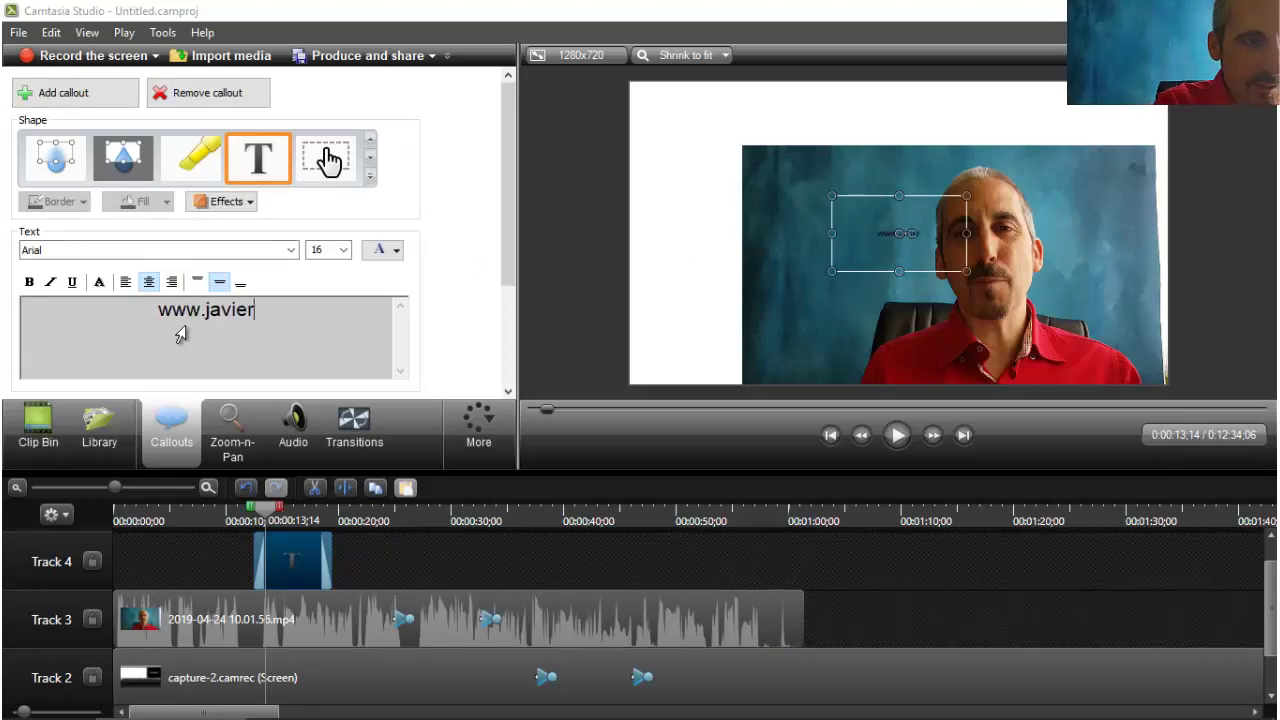
{"action": "key", "text": "BackSpace"}
{"action": "key", "text": "BackSpace"}
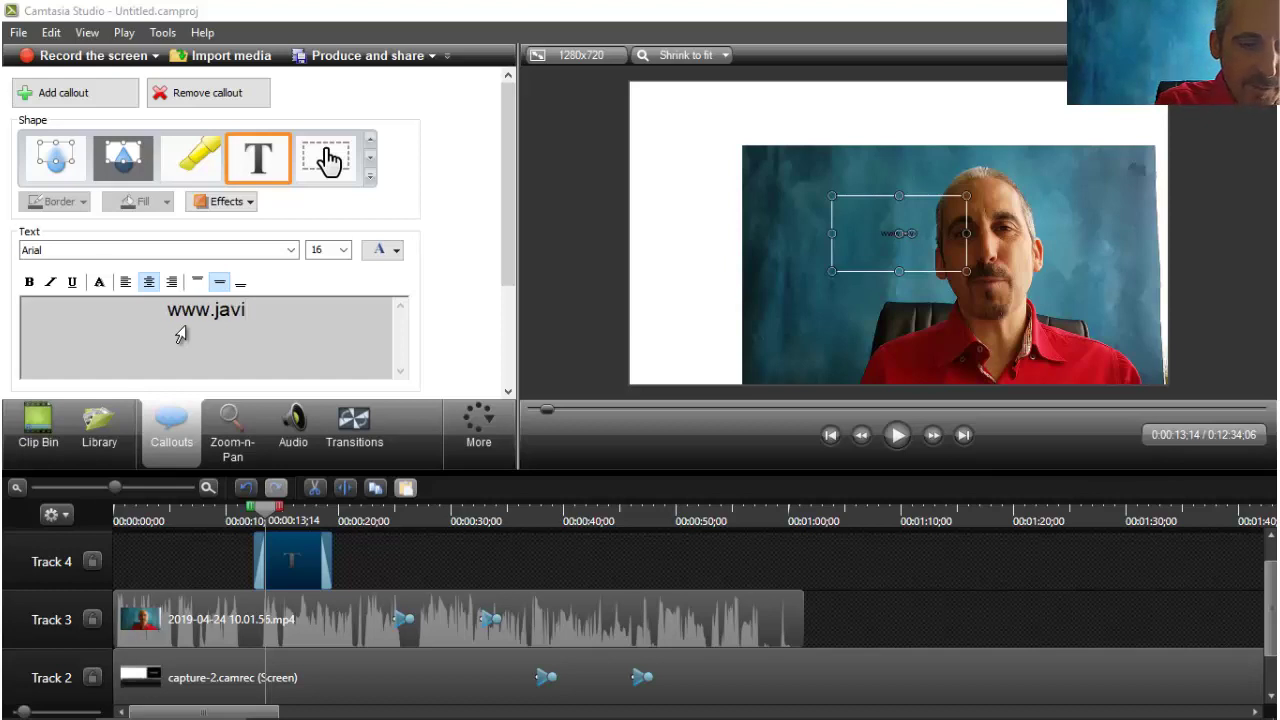
{"action": "type", "text": "vegaonlin"}
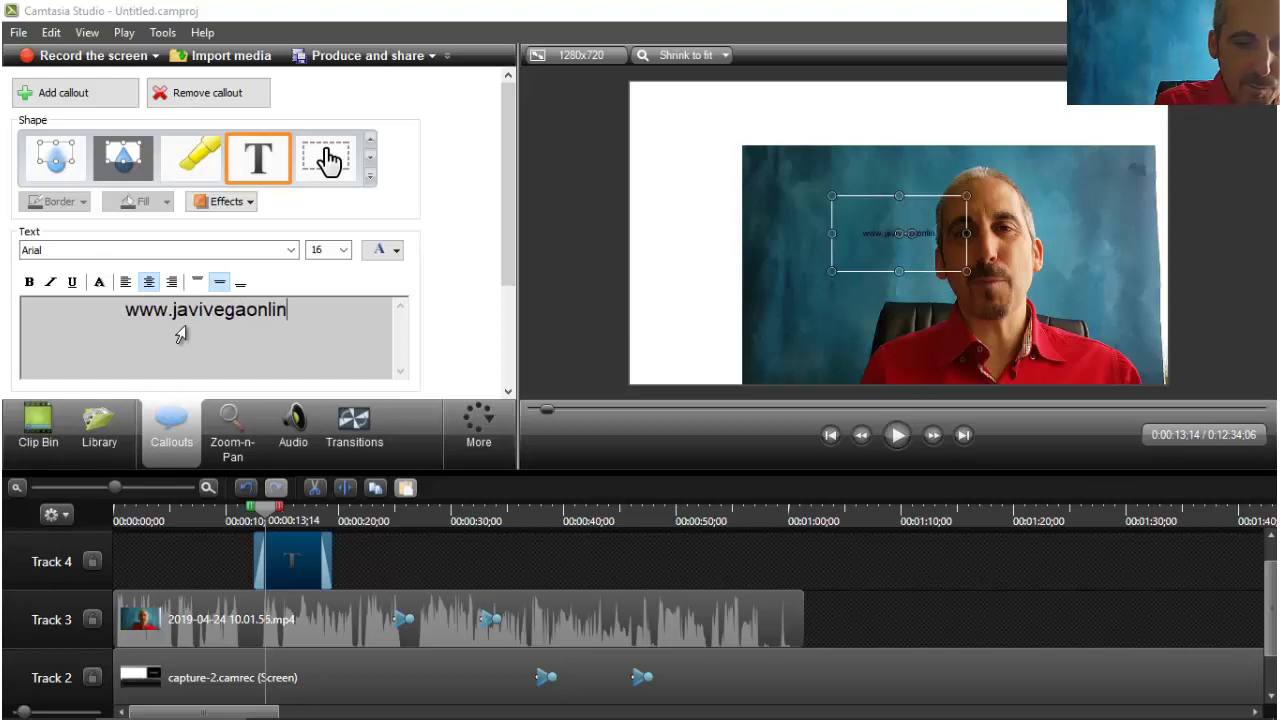
{"action": "type", "text": "e.com"}
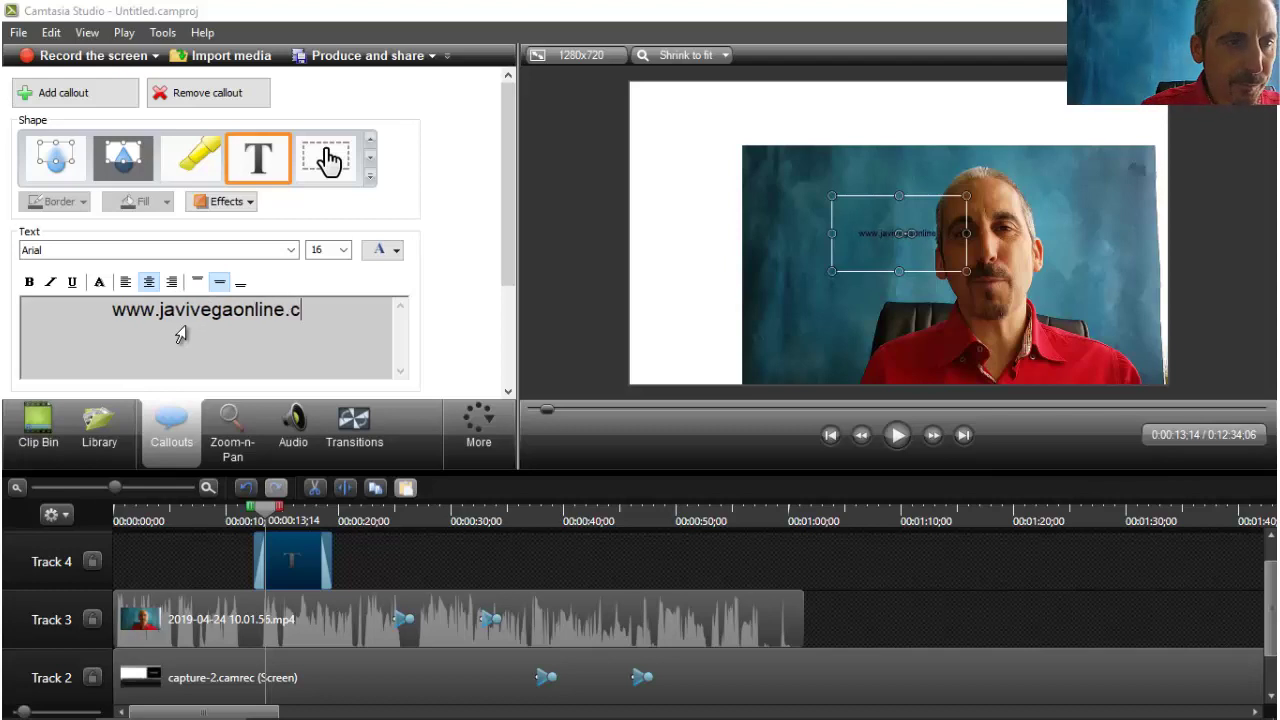
Step: Format the whole callout text as bold, size 22 and yellow
{"action": "left_click_drag", "start_coordinate": [300, 341], "coordinate": [56, 318]}
{"action": "left_click", "coordinate": [30, 282]}
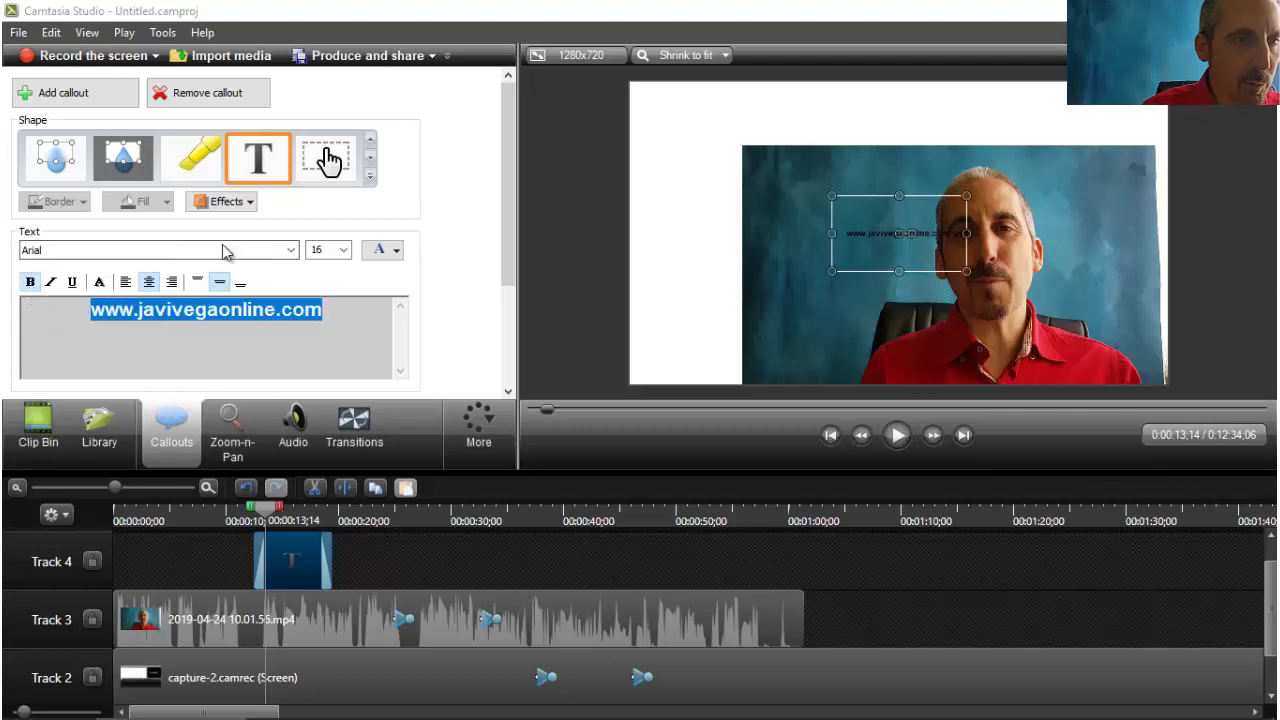
{"action": "left_click", "coordinate": [222, 250]}
{"action": "left_click", "coordinate": [318, 251]}
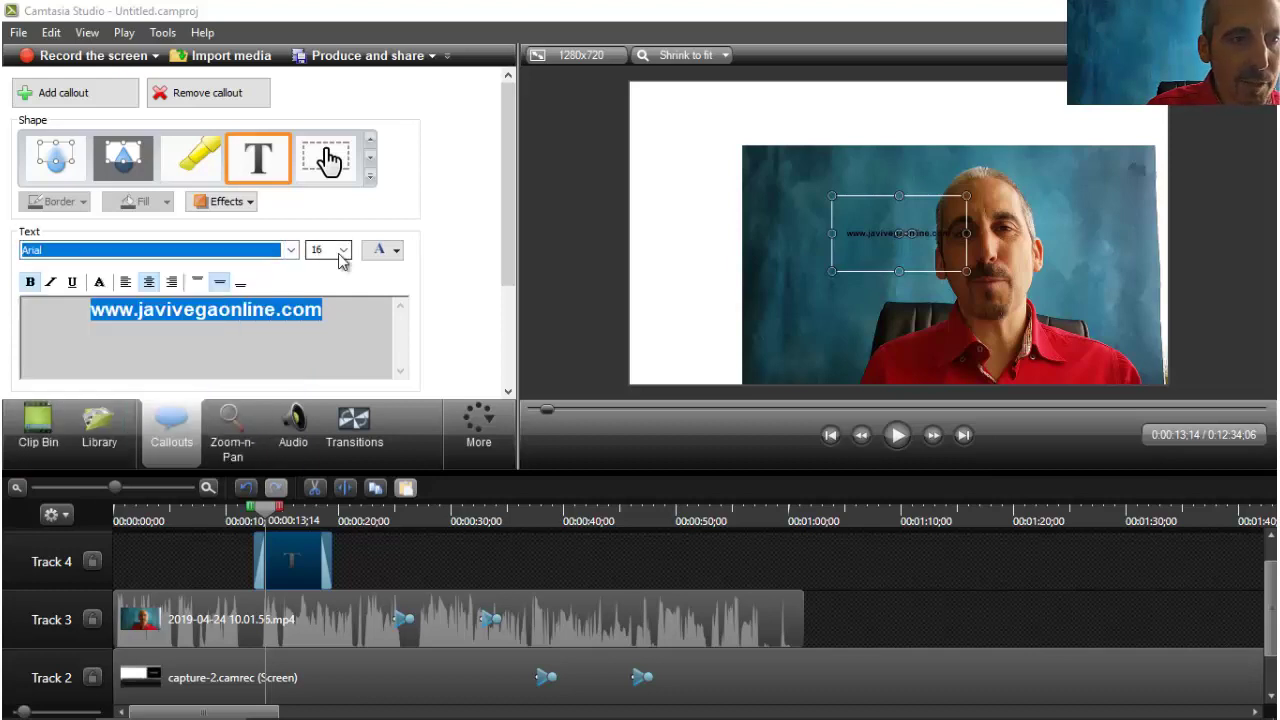
{"action": "left_click", "coordinate": [343, 250]}
{"action": "left_click", "coordinate": [330, 387]}
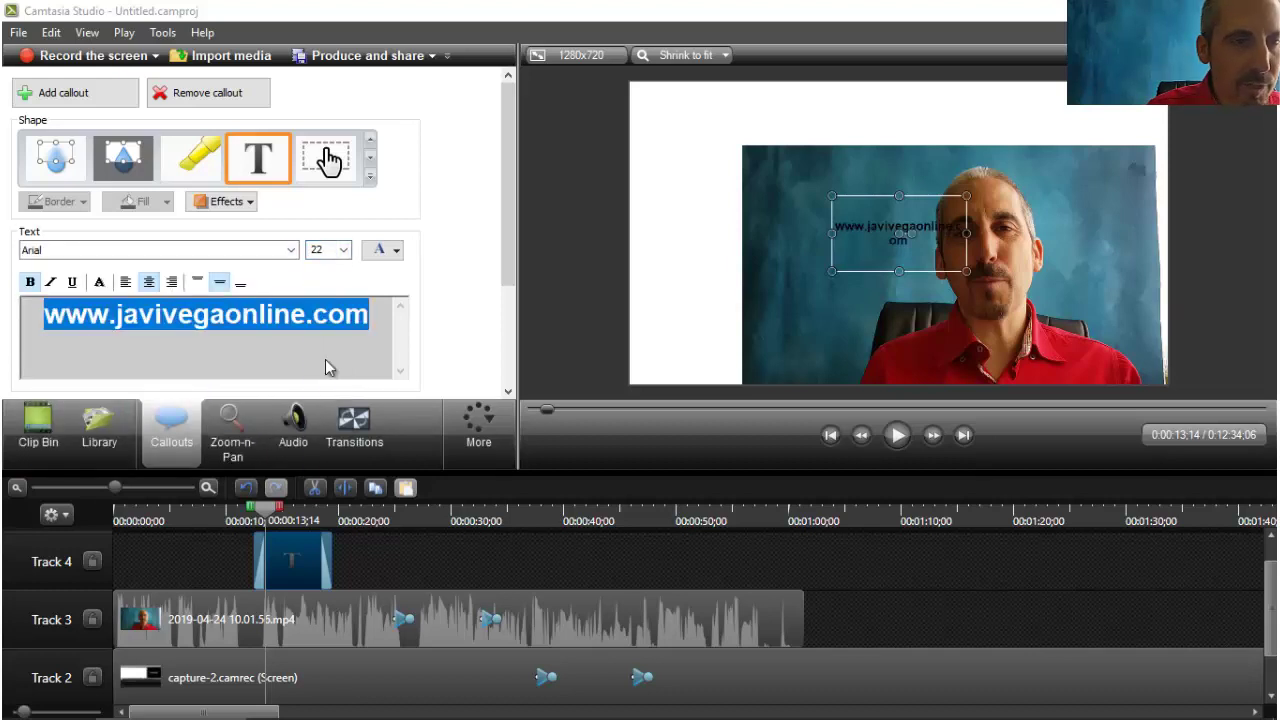
{"action": "left_click", "coordinate": [389, 252]}
{"action": "left_click", "coordinate": [522, 310]}
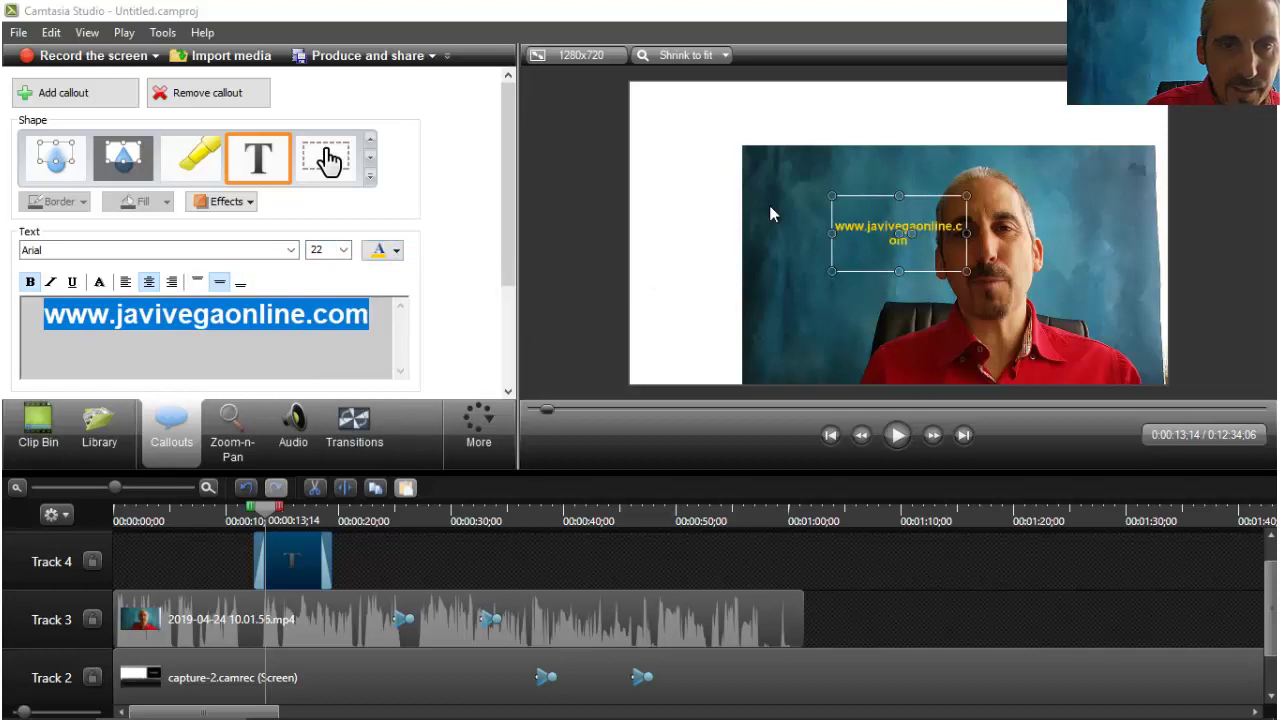
Step: Move the website callout to the upper-left area of the camera image and extend it on Track 4 to about 0:00:37
{"action": "left_click_drag", "start_coordinate": [830, 232], "coordinate": [803, 168]}
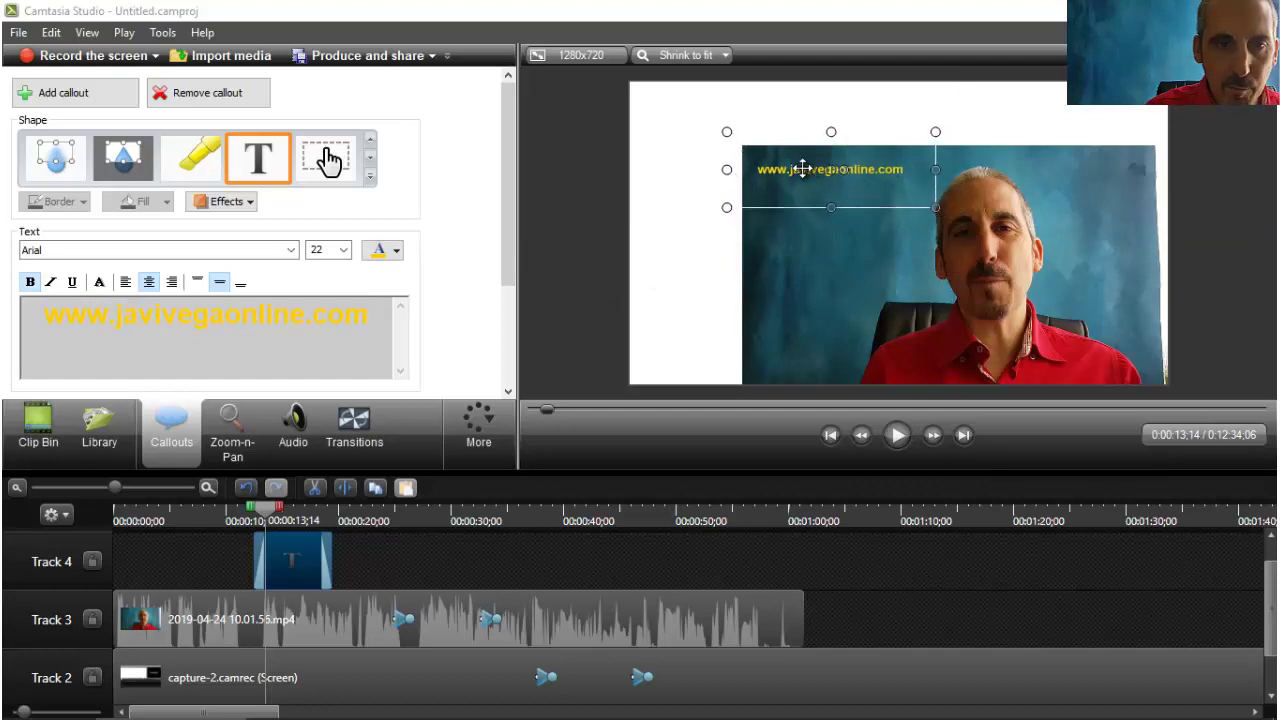
{"action": "left_click", "coordinate": [824, 263]}
{"action": "left_click", "coordinate": [318, 560]}
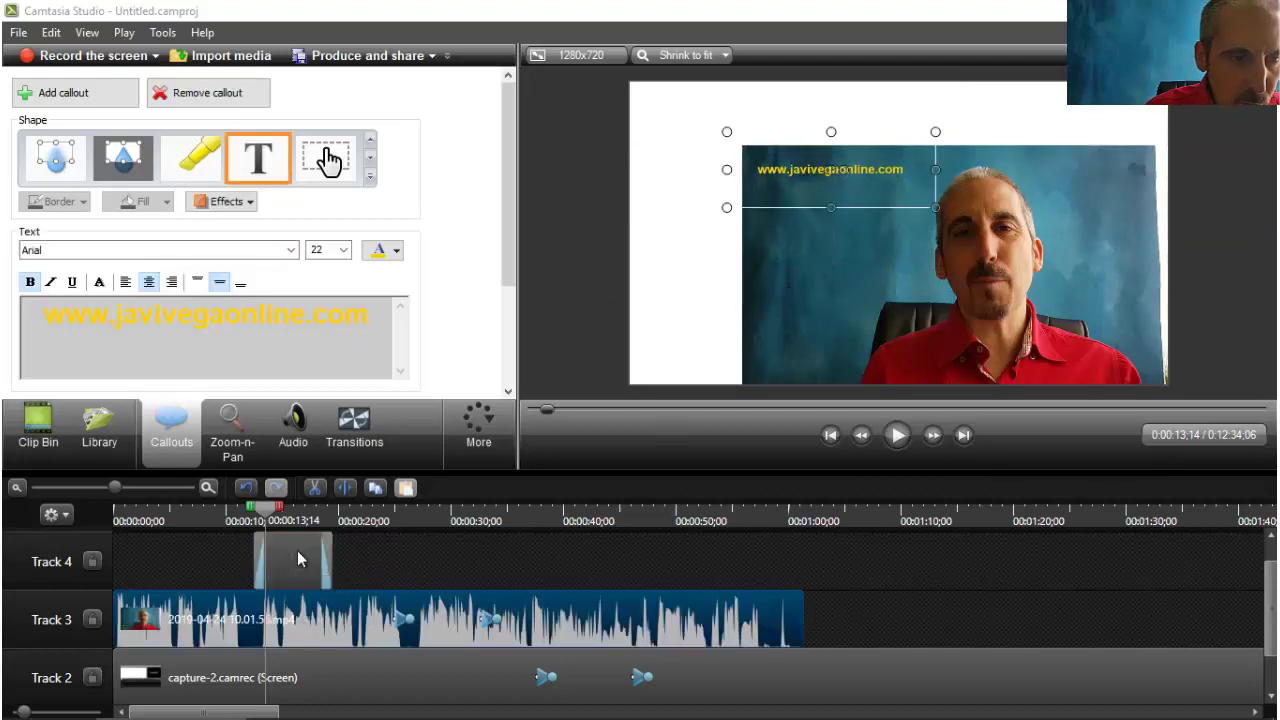
{"action": "left_click_drag", "start_coordinate": [345, 559], "coordinate": [531, 556]}
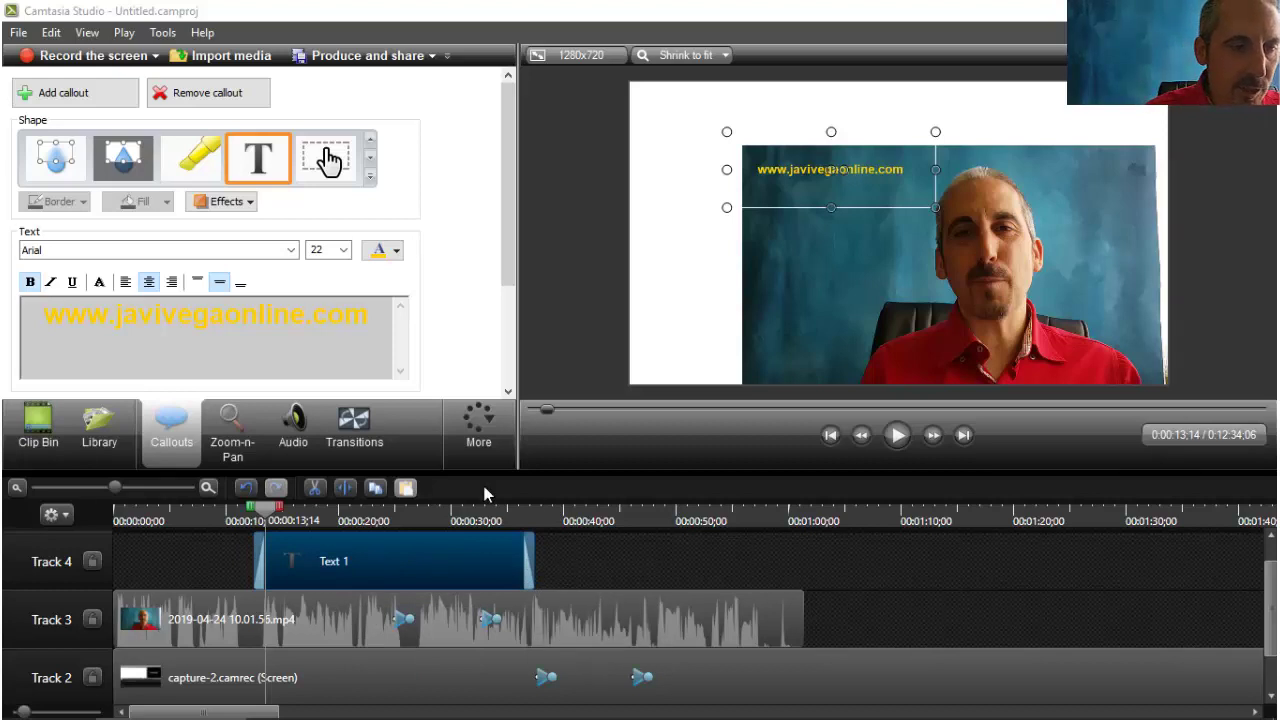
Step: Play the timeline from 0:00:09;02 to check how the website callout appears over the camera video
{"action": "left_click", "coordinate": [215, 518]}
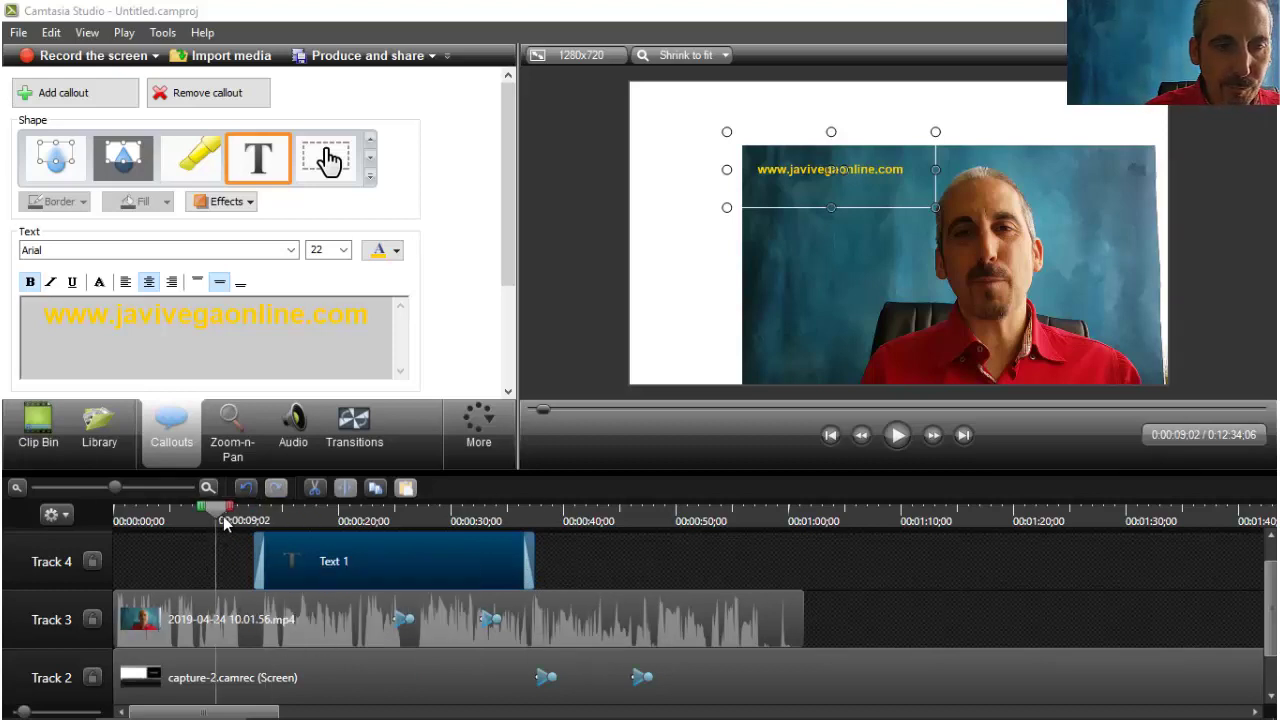
{"action": "left_click", "coordinate": [897, 434]}
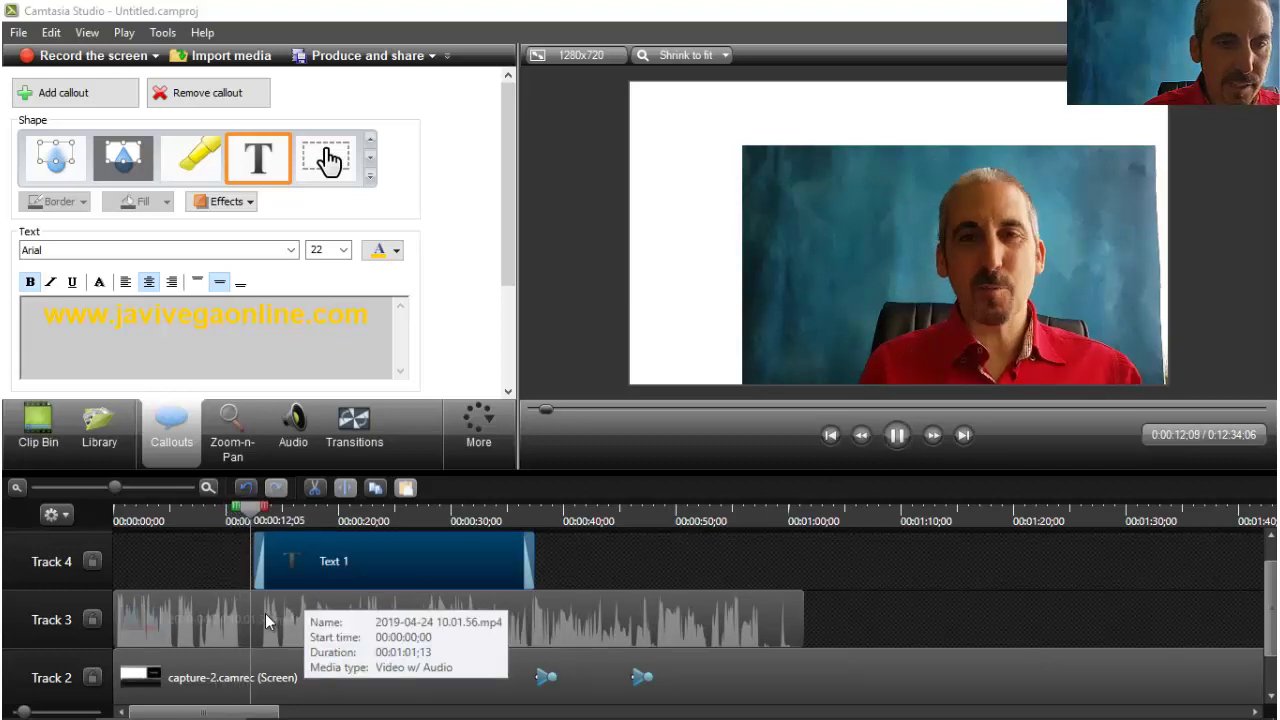
{"action": "left_click", "coordinate": [900, 443]}
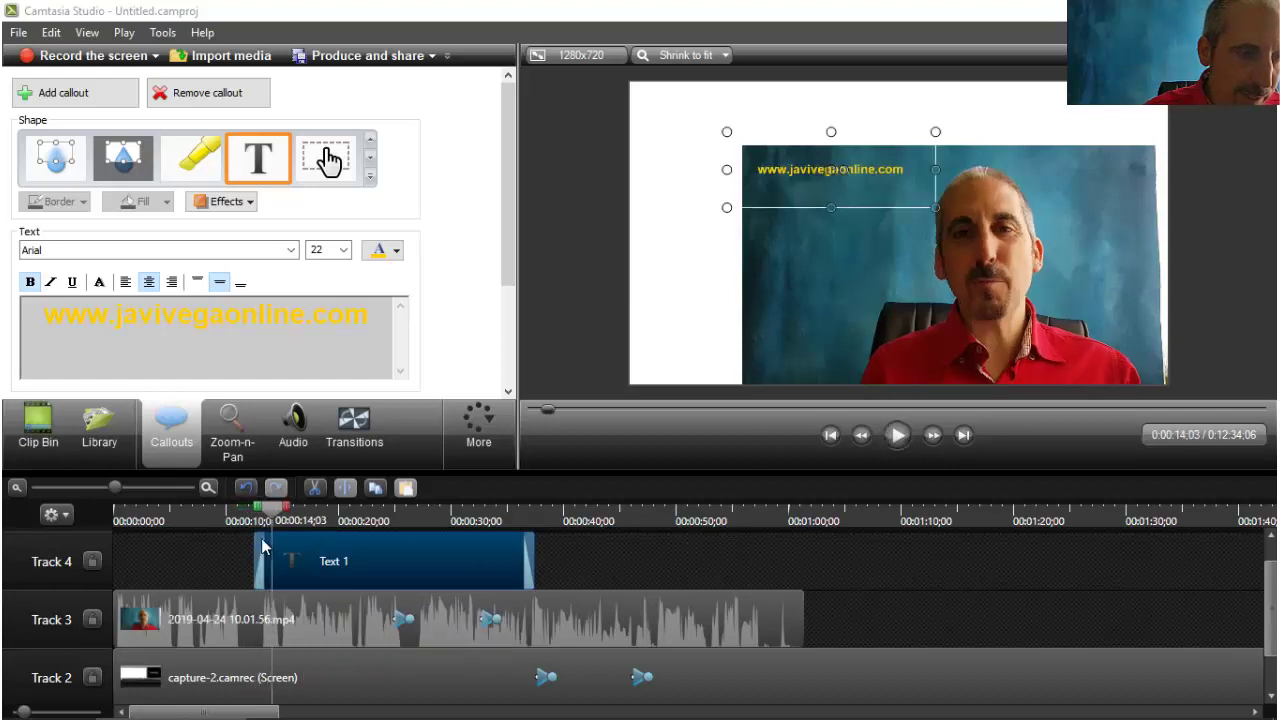
Step: Split the camera clip on Track 3 at 0:00:07;13
{"action": "left_click_drag", "start_coordinate": [273, 512], "coordinate": [194, 529]}
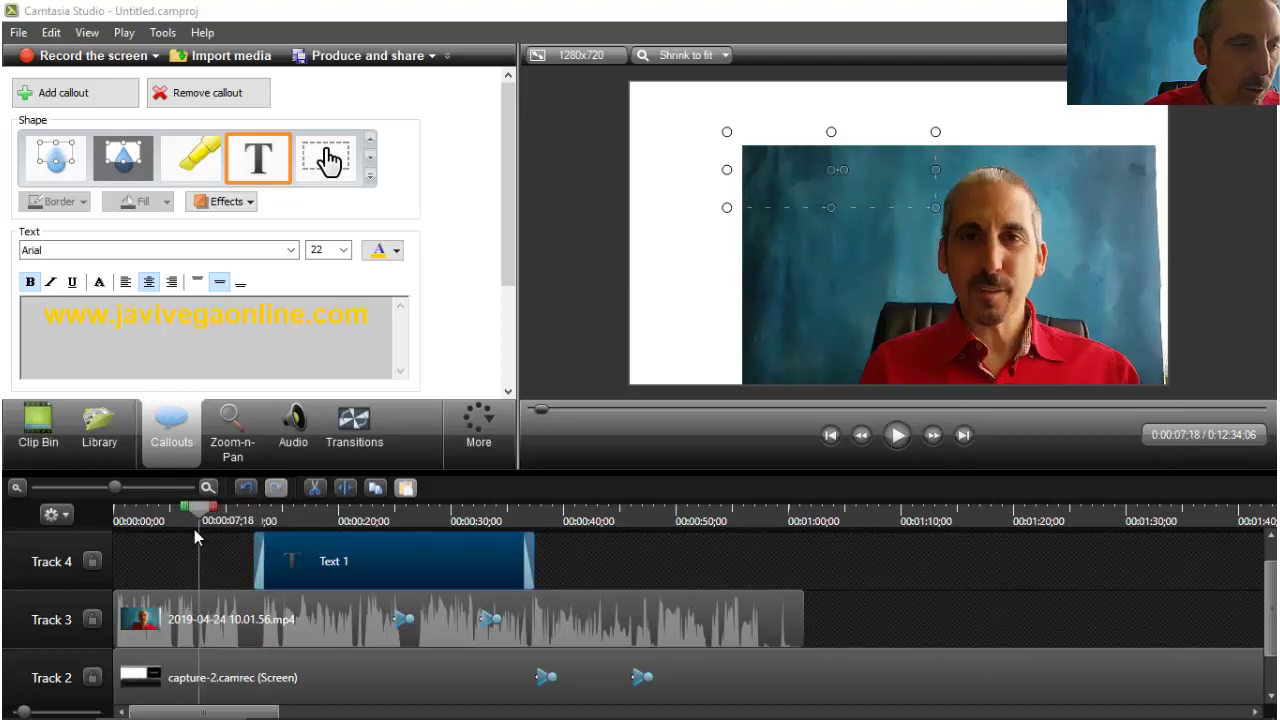
{"action": "left_click", "coordinate": [240, 618]}
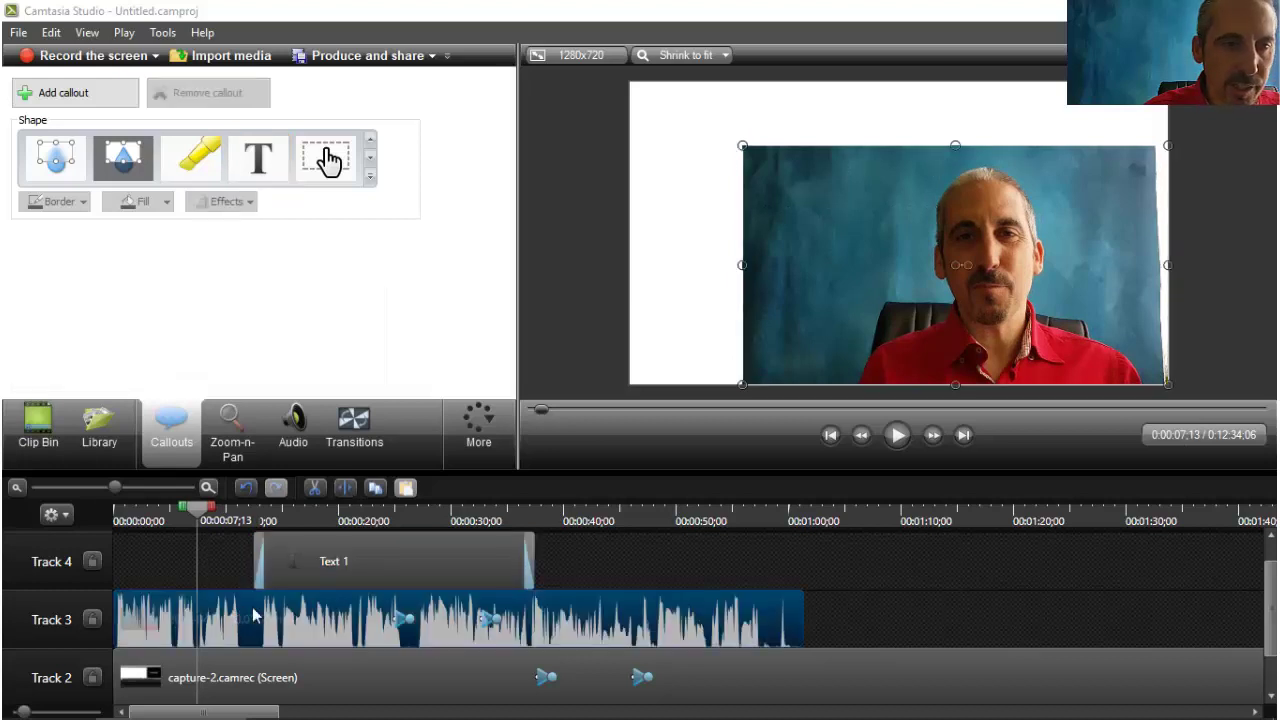
{"action": "left_click", "coordinate": [342, 488]}
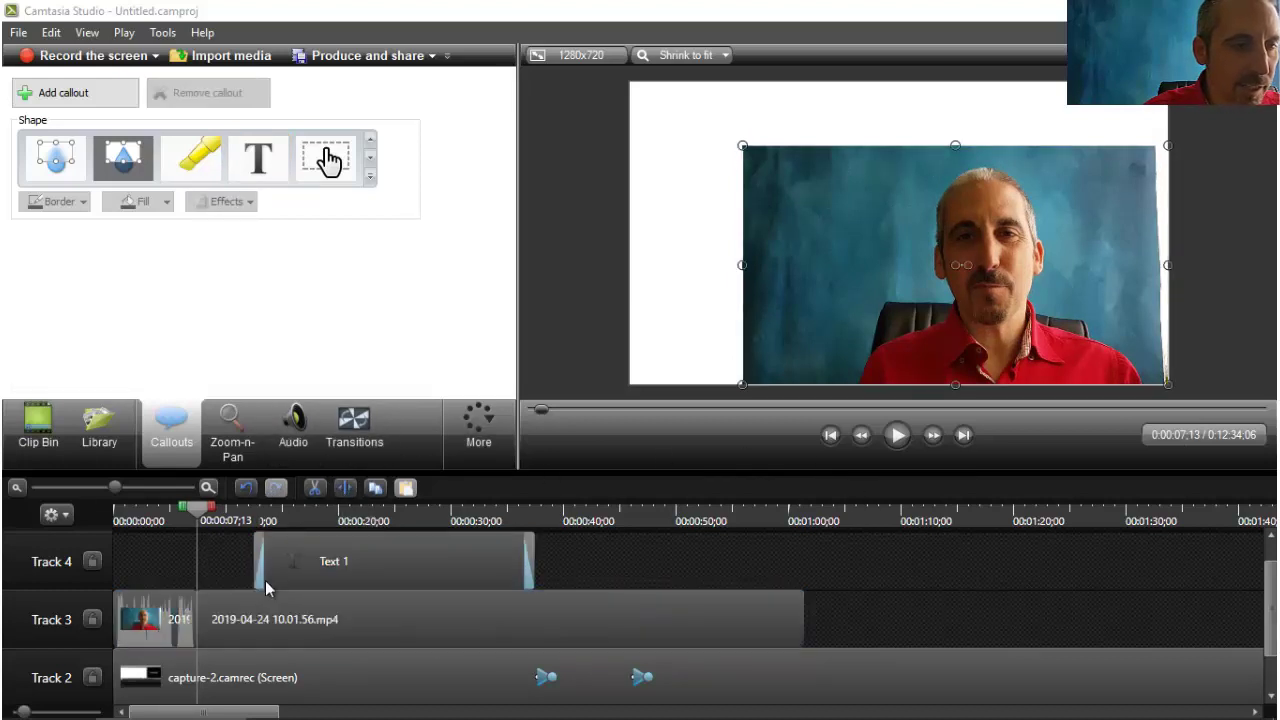
Step: Split the remaining camera clip at 0:00:13;14, delete the piece between the two cuts and close the gap
{"action": "left_click_drag", "start_coordinate": [198, 510], "coordinate": [265, 521]}
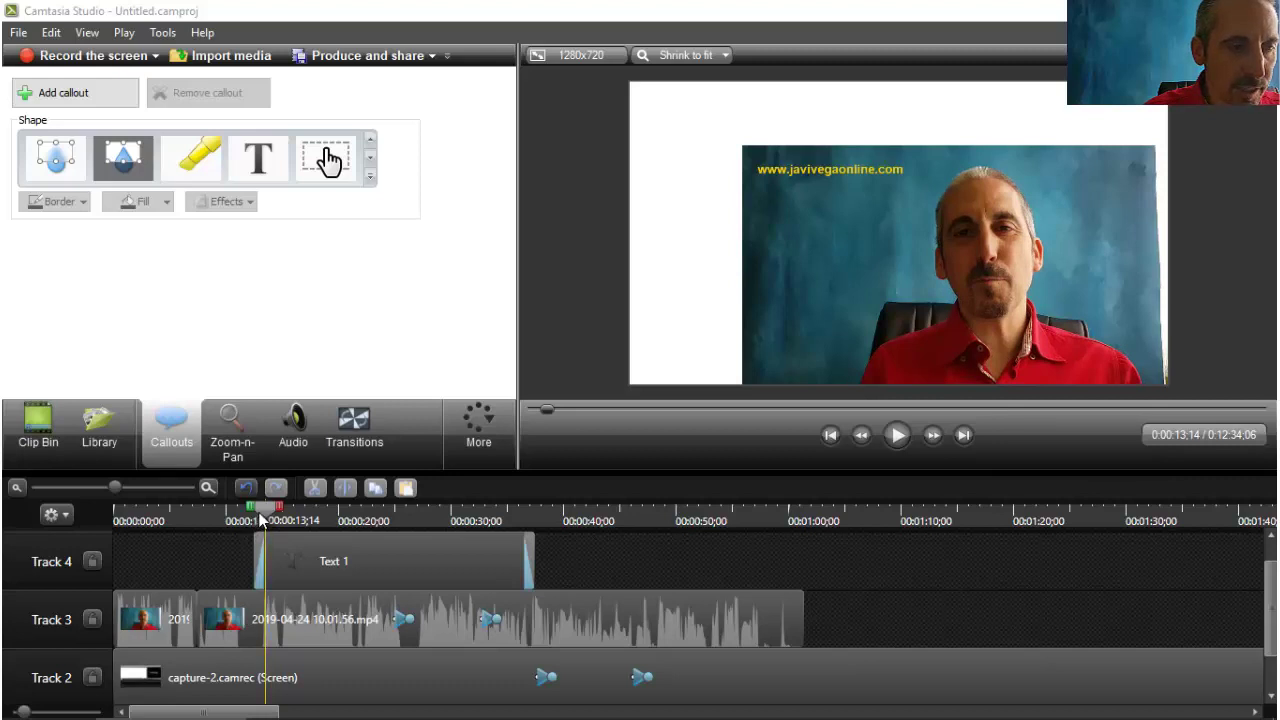
{"action": "left_click", "coordinate": [247, 619]}
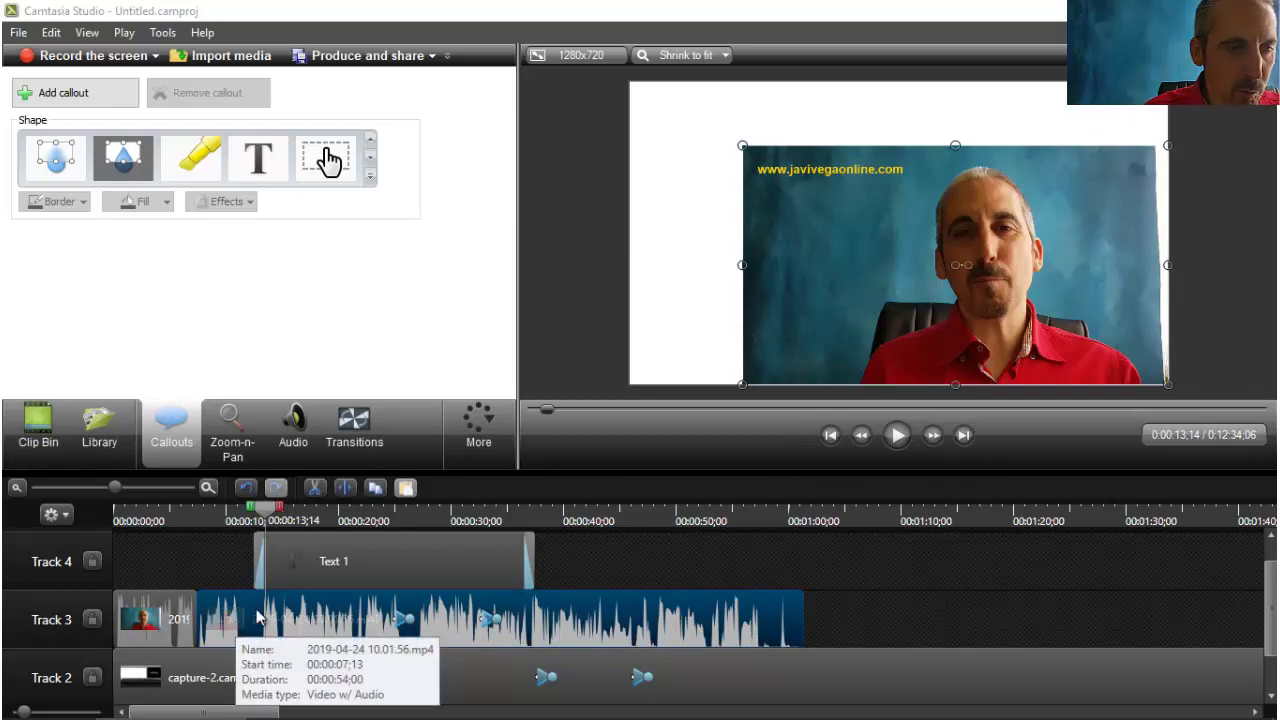
{"action": "key", "text": "s"}
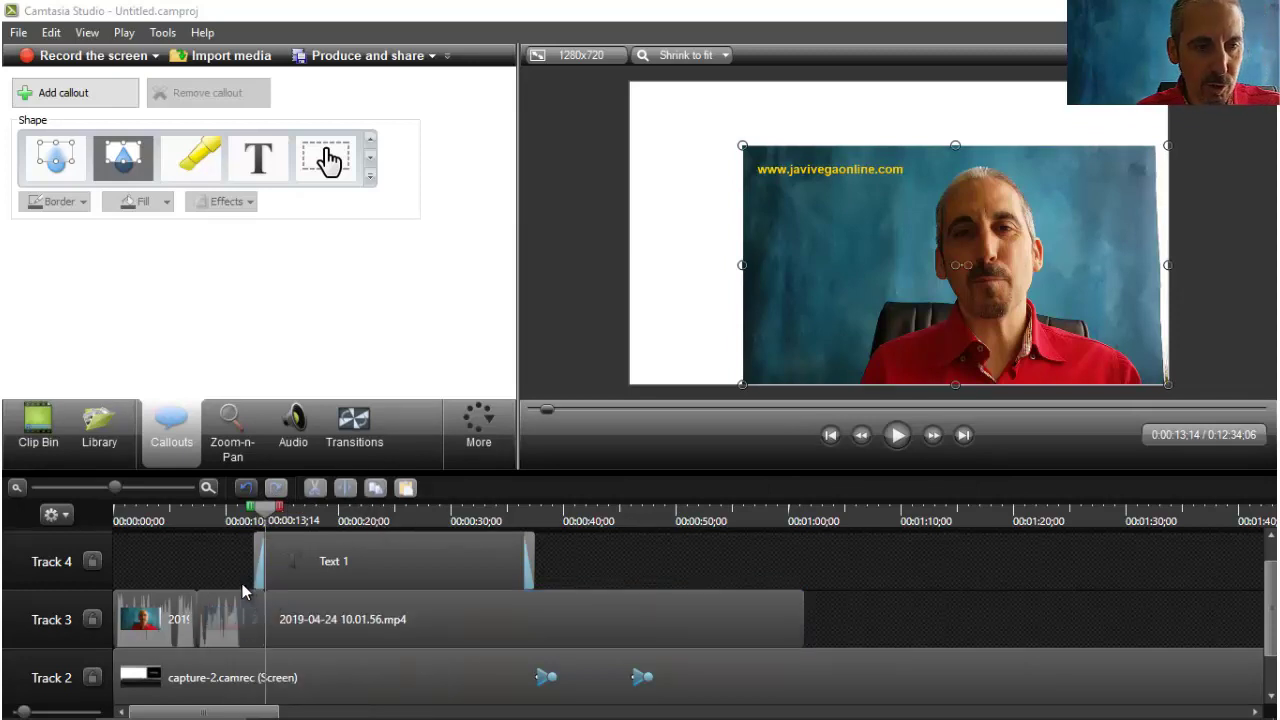
{"action": "key", "text": "Delete"}
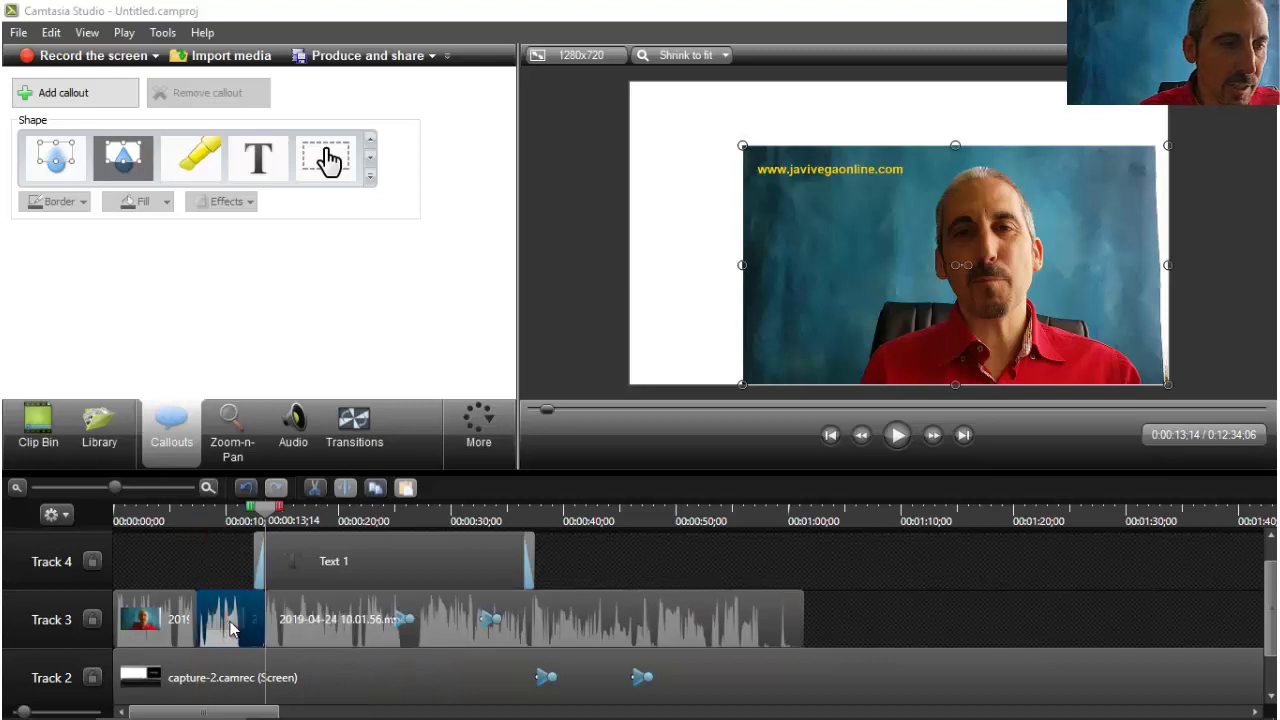
{"action": "key", "text": "Delete"}
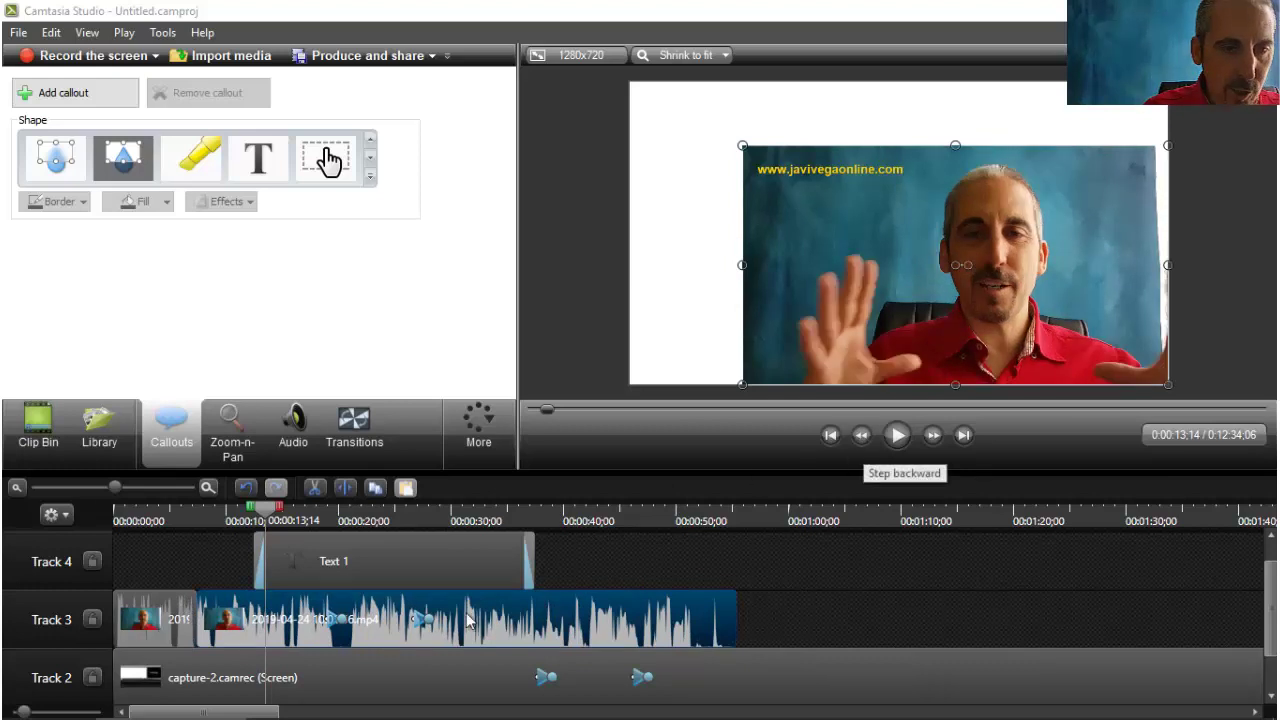
Step: Split the second camera clip on Track 3 at 0:00:31;01
{"action": "left_click", "coordinate": [400, 610]}
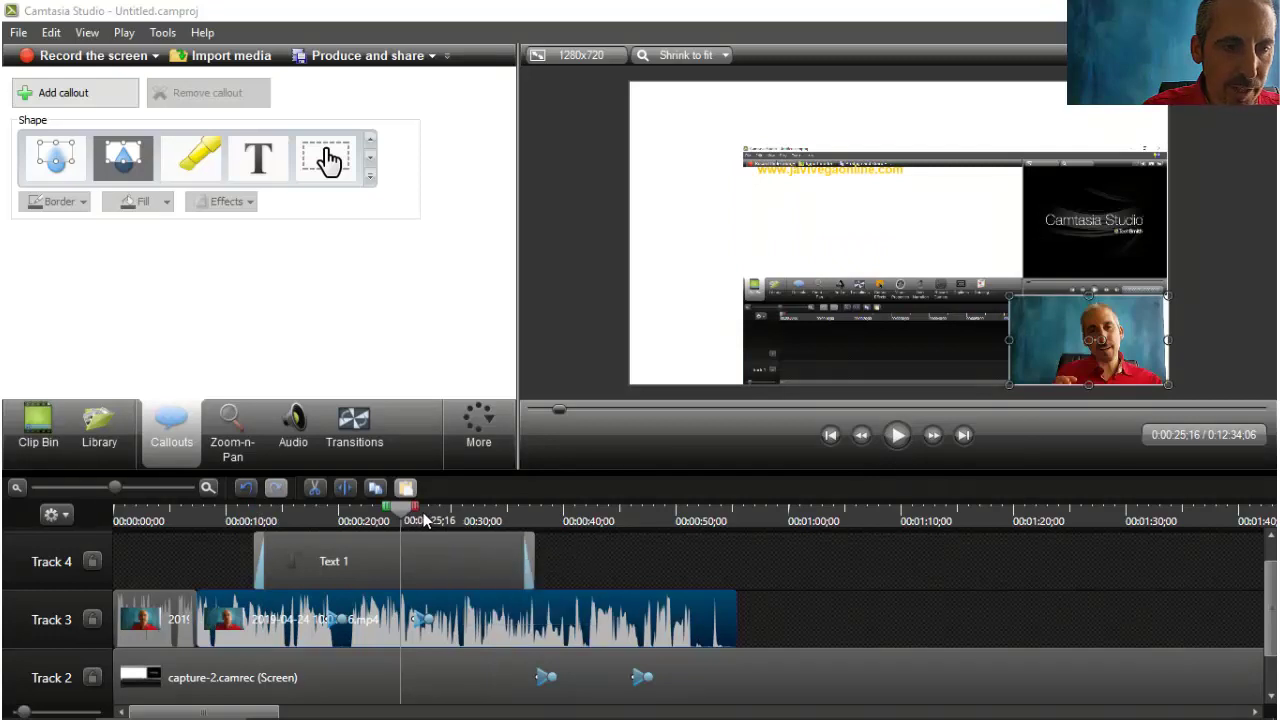
{"action": "left_click_drag", "start_coordinate": [424, 519], "coordinate": [465, 518]}
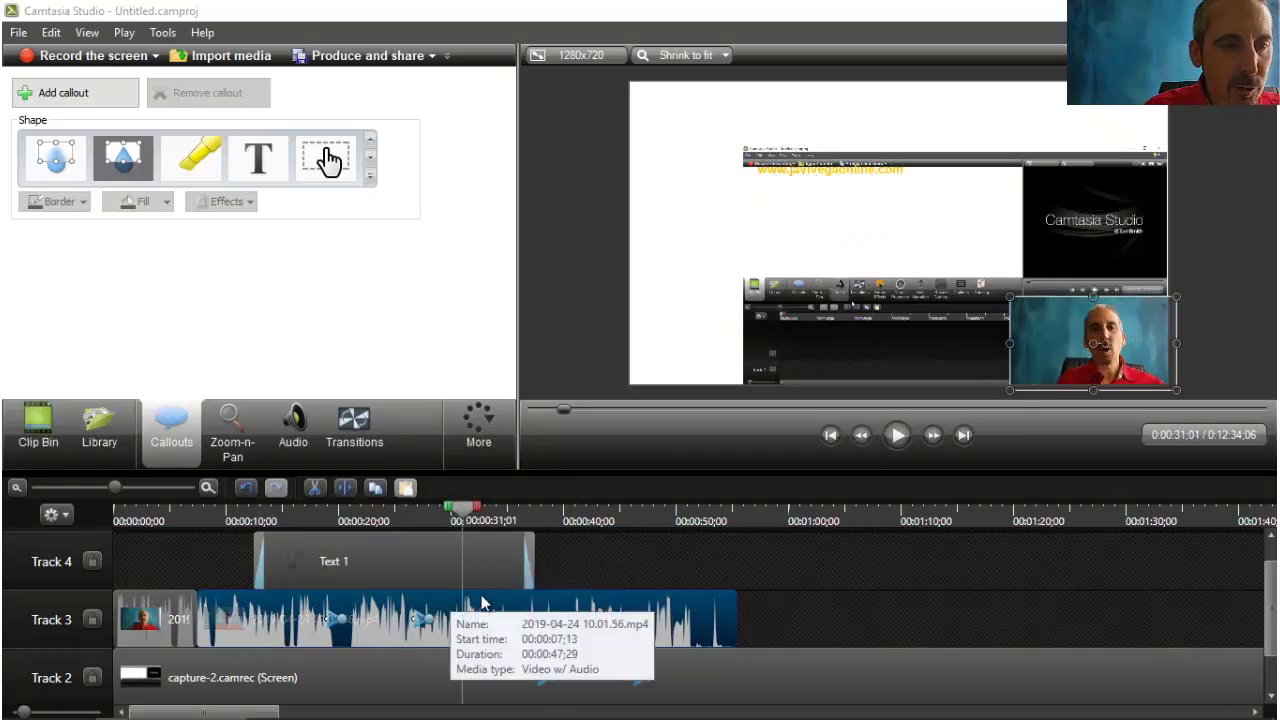
{"action": "left_click", "coordinate": [344, 488]}
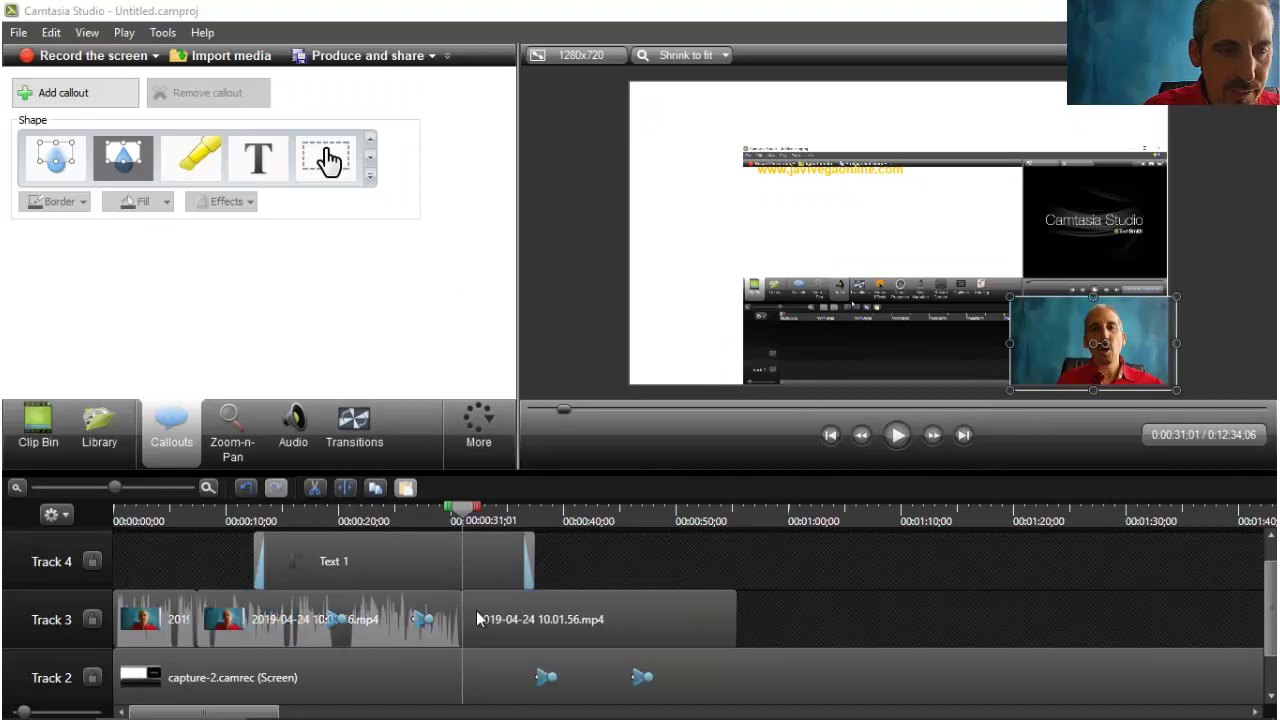
Step: Add a Fade transition between the two camera clips that meet at 0:00:31;01 on Track 3
{"action": "left_click", "coordinate": [350, 435]}
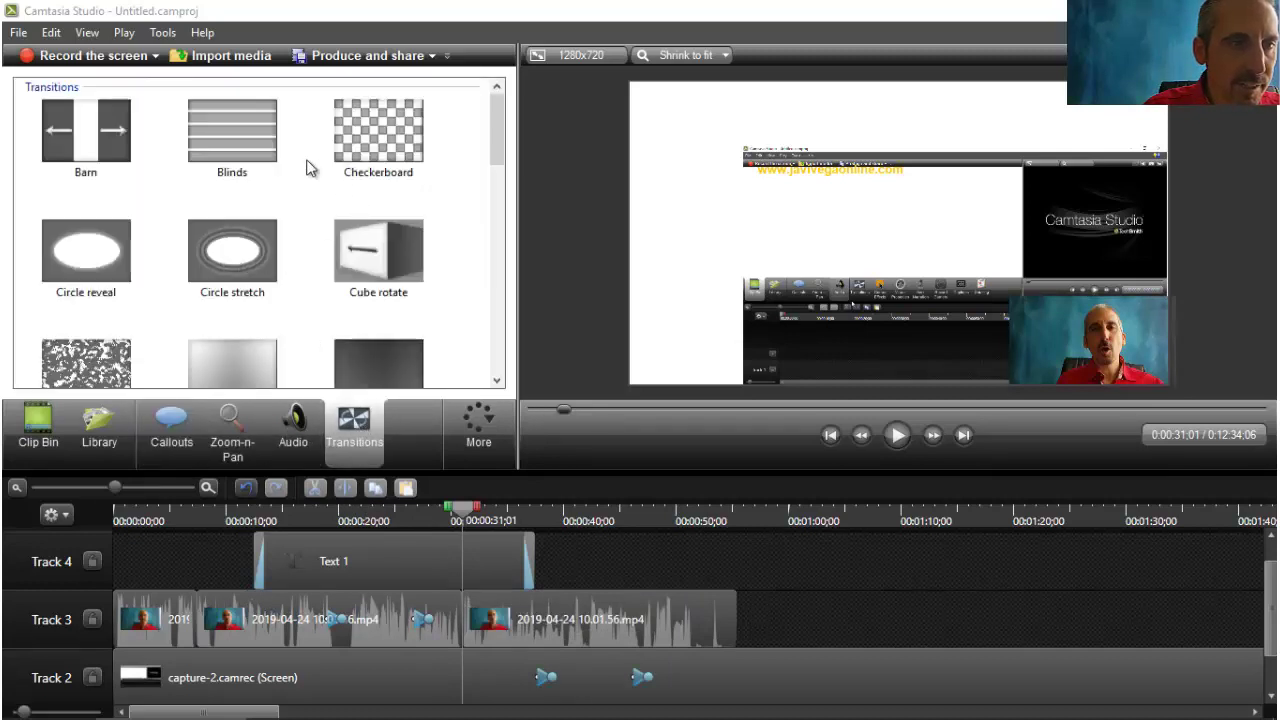
{"action": "scroll", "coordinate": [300, 180], "scroll_direction": "down", "scroll_amount": 5}
{"action": "scroll", "coordinate": [312, 198], "scroll_direction": "up", "scroll_amount": 2}
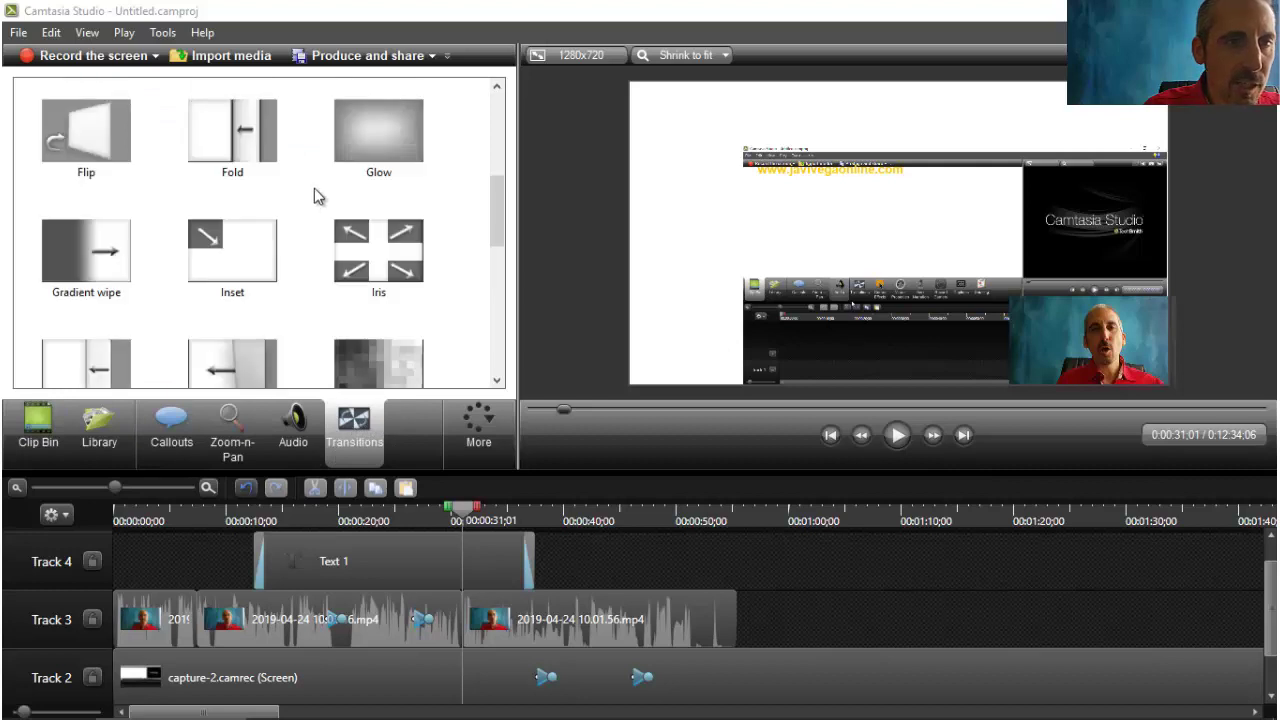
{"action": "left_click", "coordinate": [390, 150]}
{"action": "scroll", "coordinate": [298, 200], "scroll_direction": "down", "scroll_amount": 6}
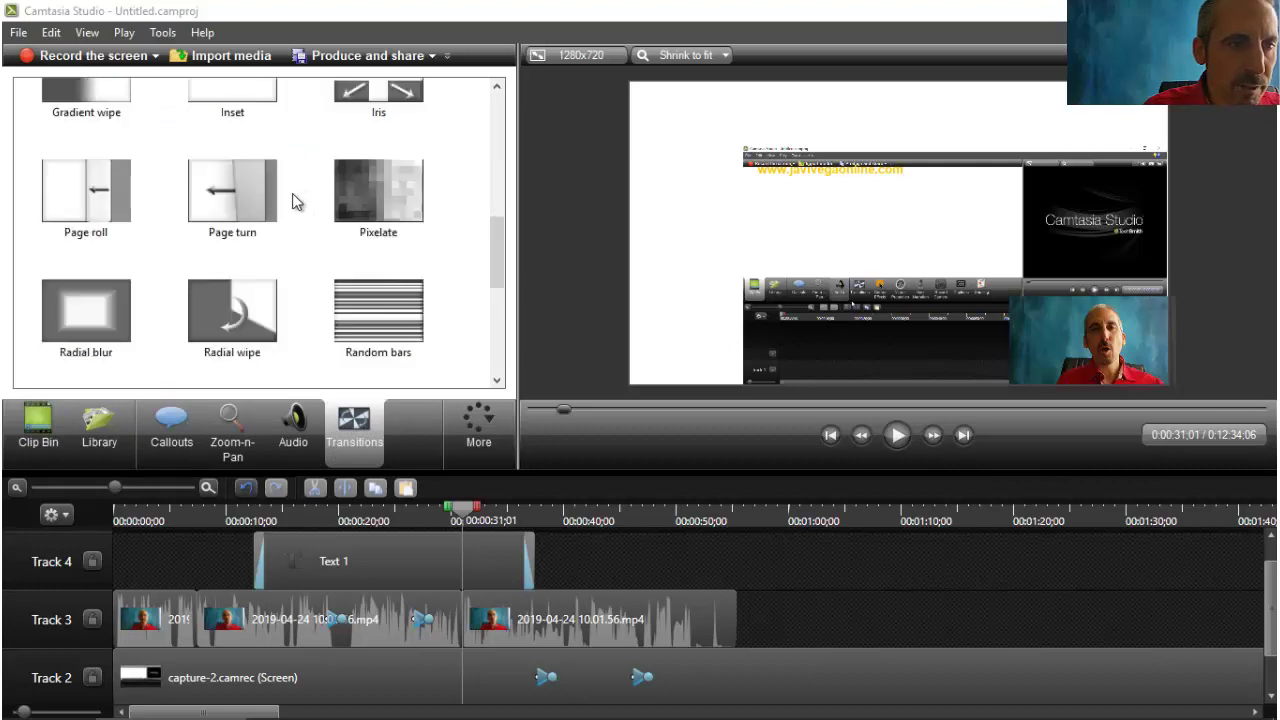
{"action": "scroll", "coordinate": [297, 200], "scroll_direction": "up", "scroll_amount": 5}
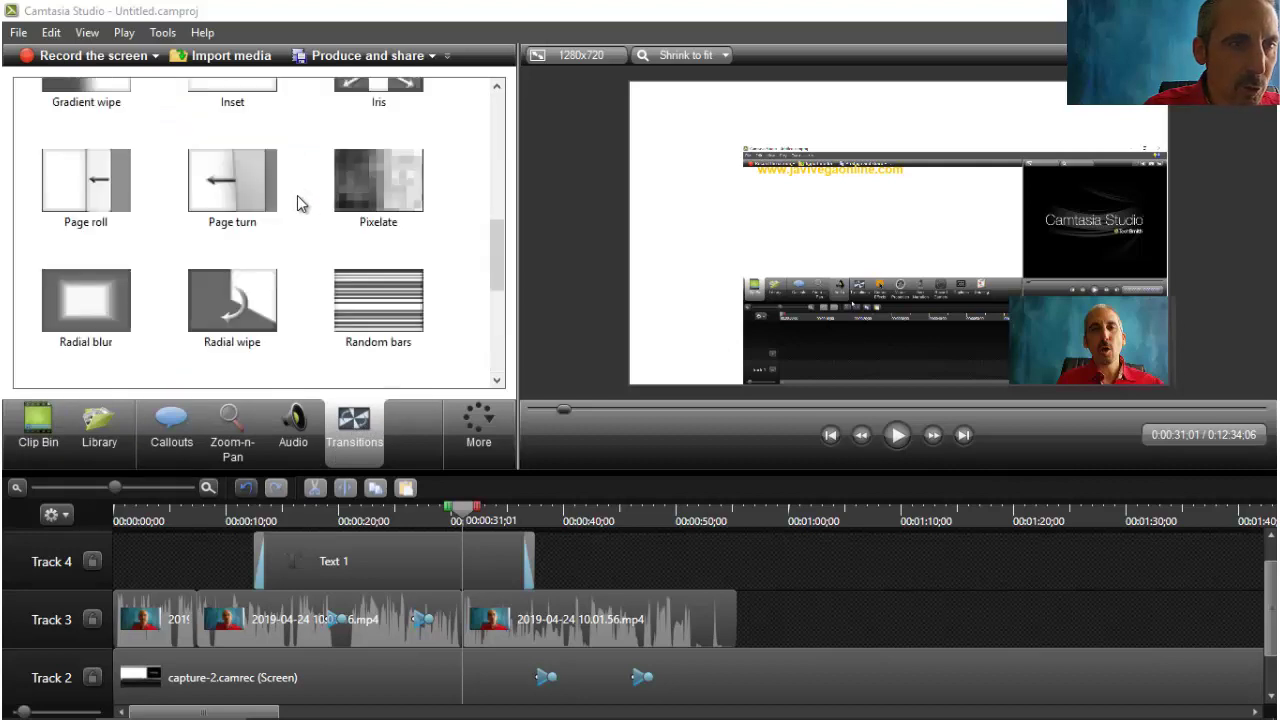
{"action": "scroll", "coordinate": [297, 198], "scroll_direction": "up", "scroll_amount": 1}
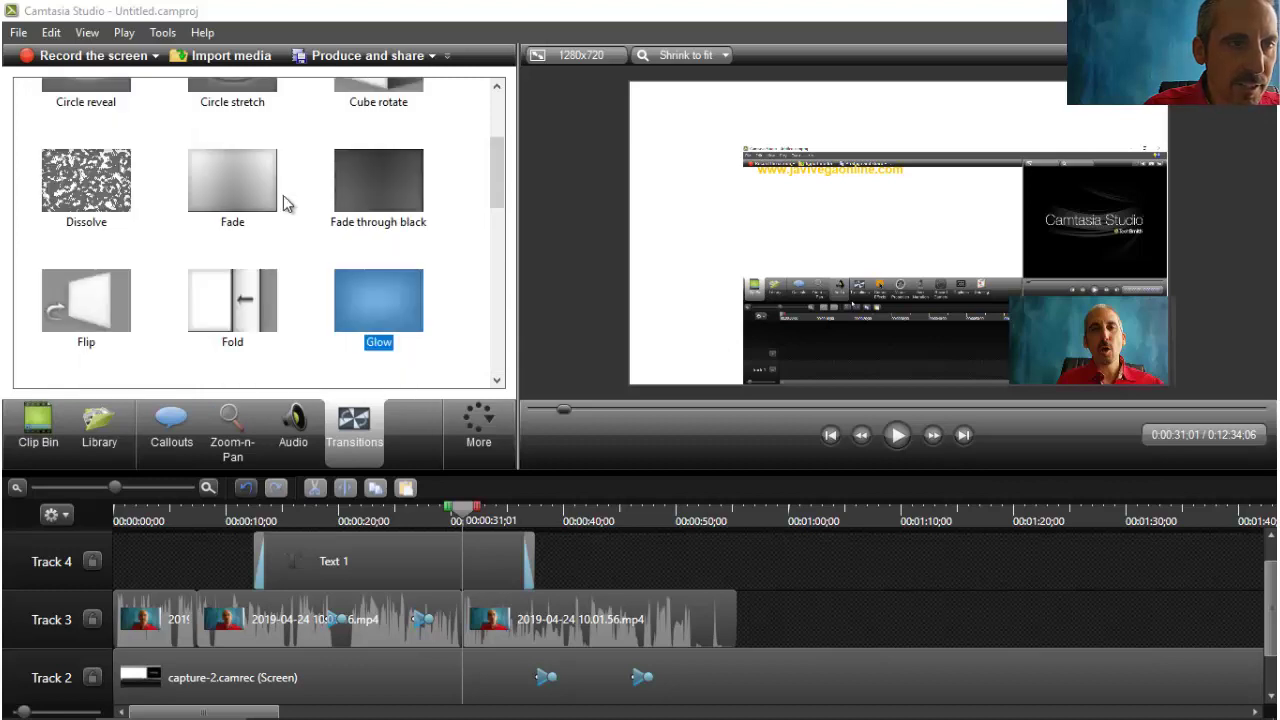
{"action": "left_click_drag", "start_coordinate": [224, 189], "coordinate": [465, 622]}
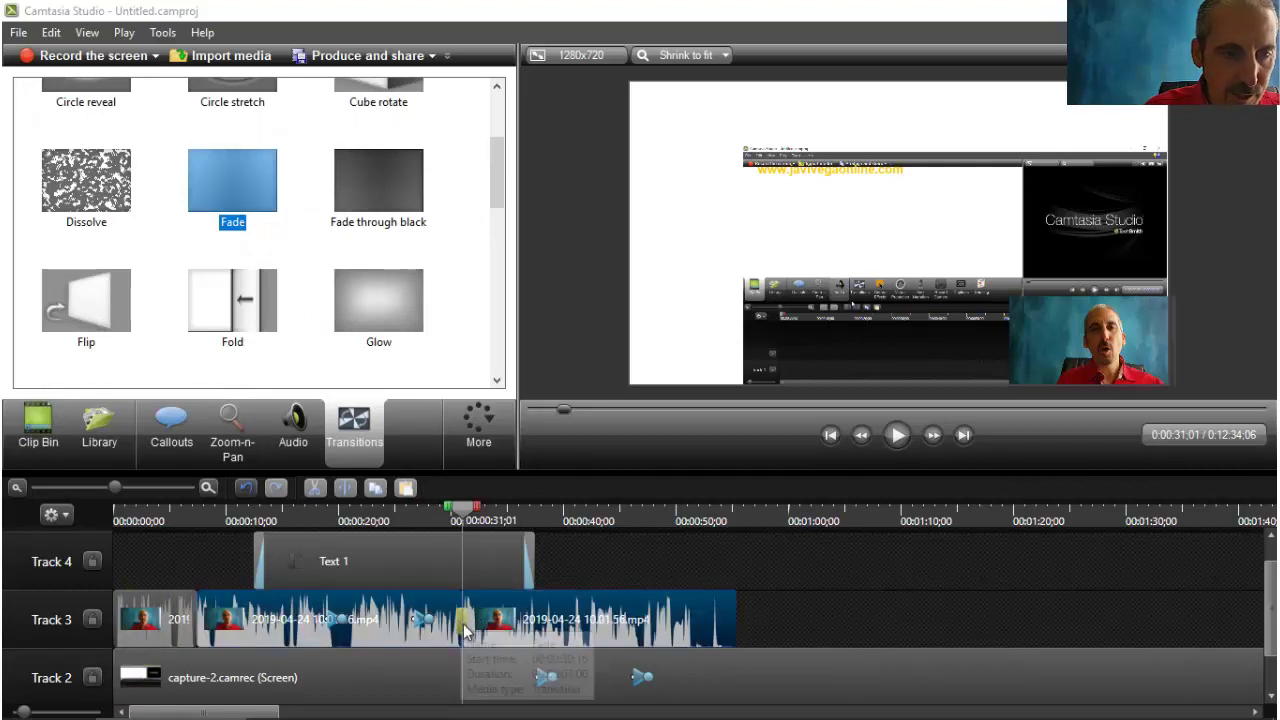
Step: Lengthen the Fade transition slightly and play the timeline across it from about 0:00:29
{"action": "left_click", "coordinate": [465, 620]}
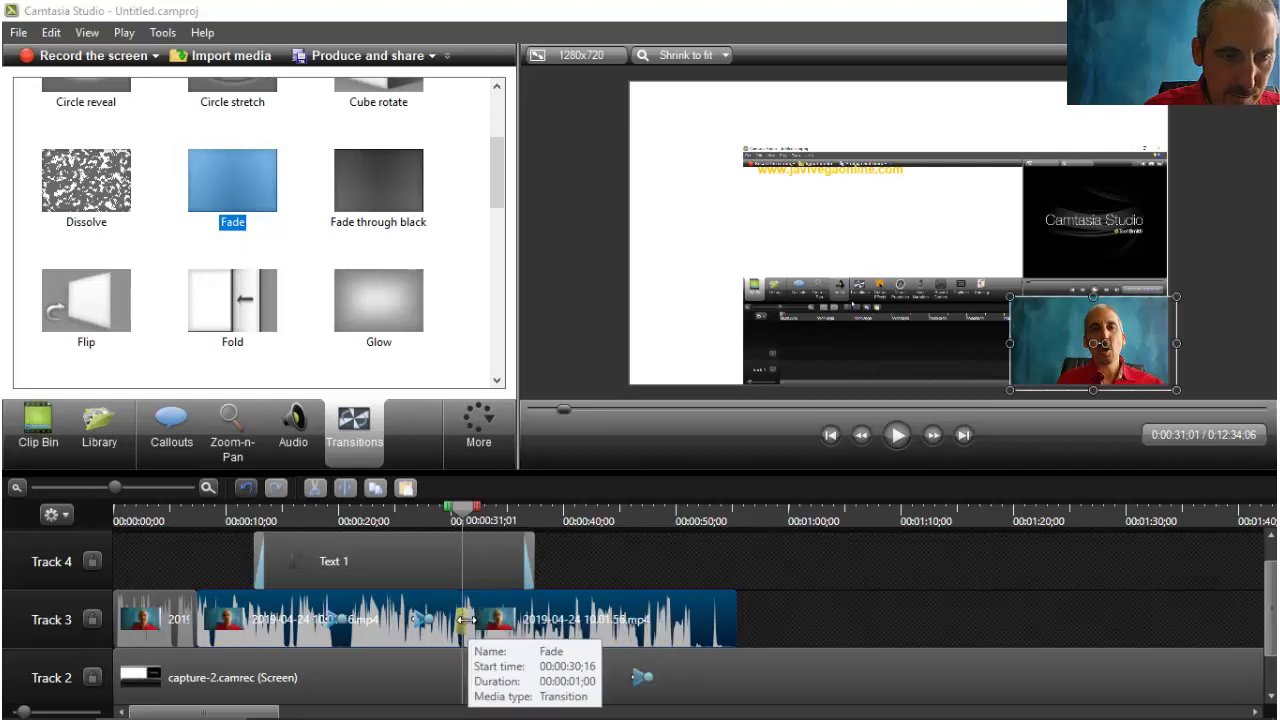
{"action": "left_click_drag", "start_coordinate": [467, 620], "coordinate": [474, 621]}
{"action": "left_click_drag", "start_coordinate": [458, 512], "coordinate": [440, 512]}
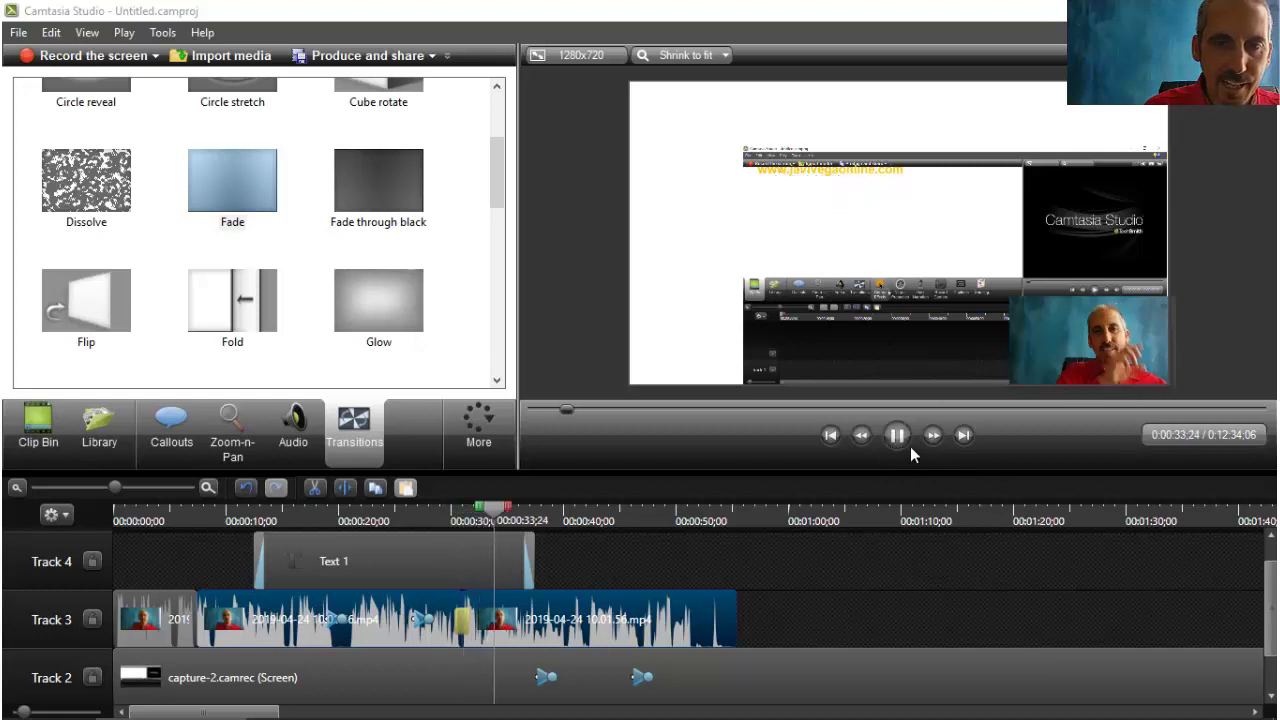
{"action": "left_click", "coordinate": [897, 434]}
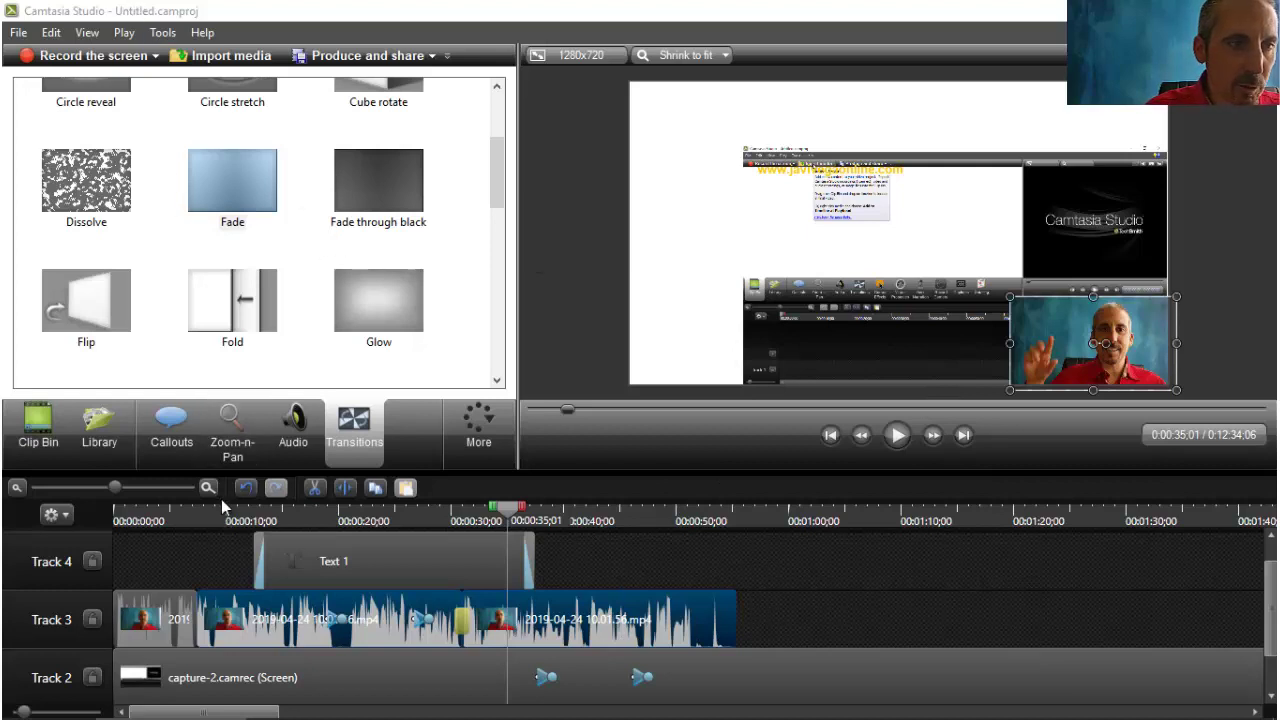
Step: Import the presenter's logo PNG image into the project media
{"action": "left_click", "coordinate": [38, 420]}
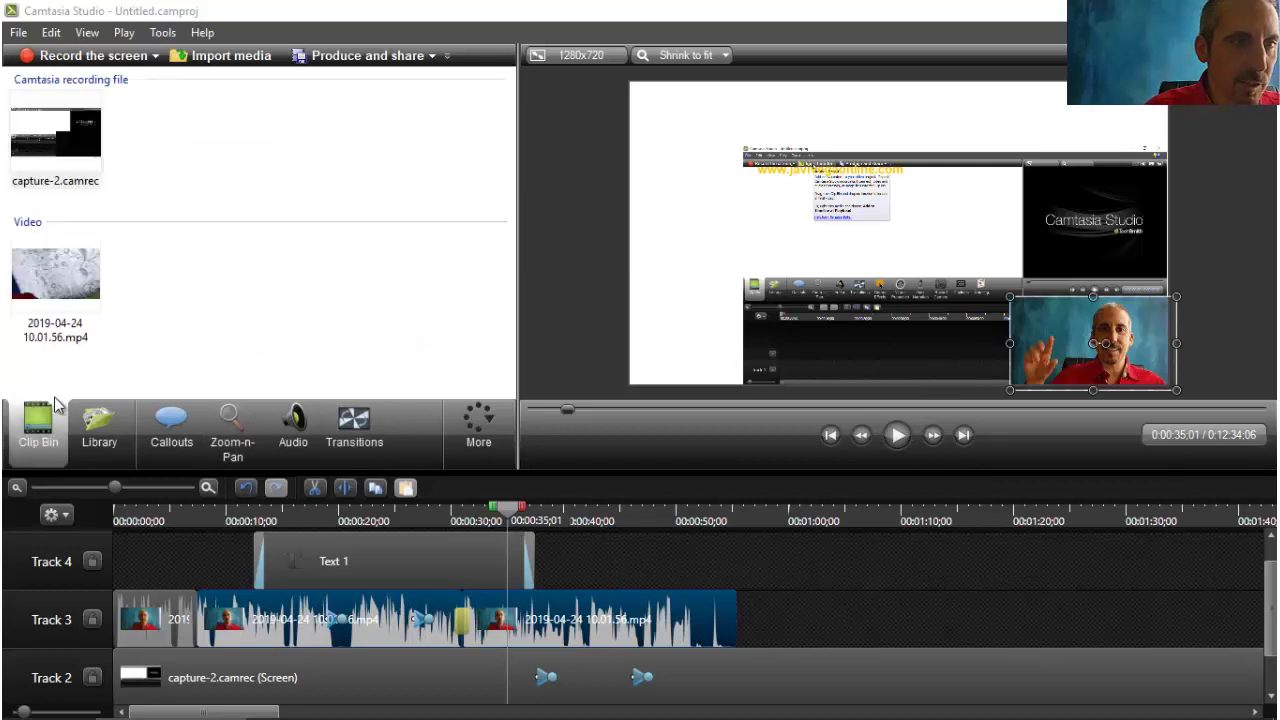
{"action": "left_click", "coordinate": [228, 62]}
{"action": "double_click", "coordinate": [564, 291]}
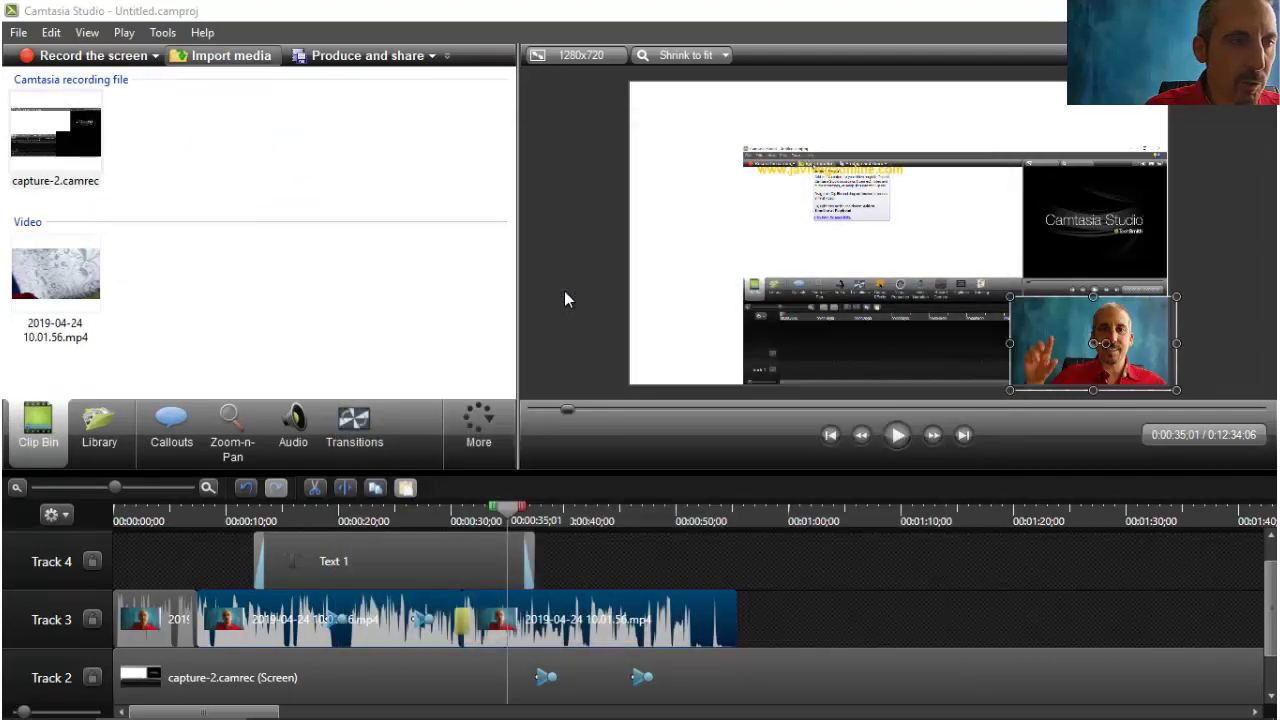
Step: Place the logo on a new Track 5 above the callout and stretch it from the timeline start to beyond 0:01:40
{"action": "left_click", "coordinate": [58, 292]}
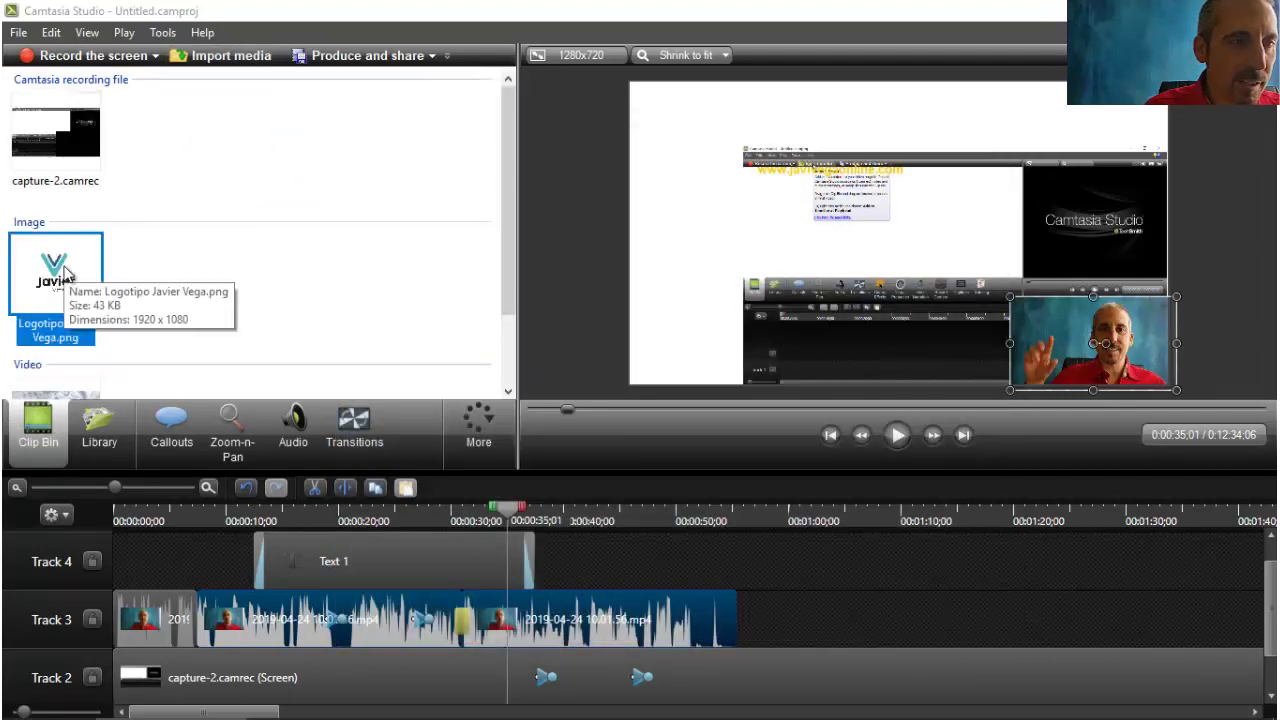
{"action": "left_click_drag", "start_coordinate": [58, 270], "coordinate": [232, 548]}
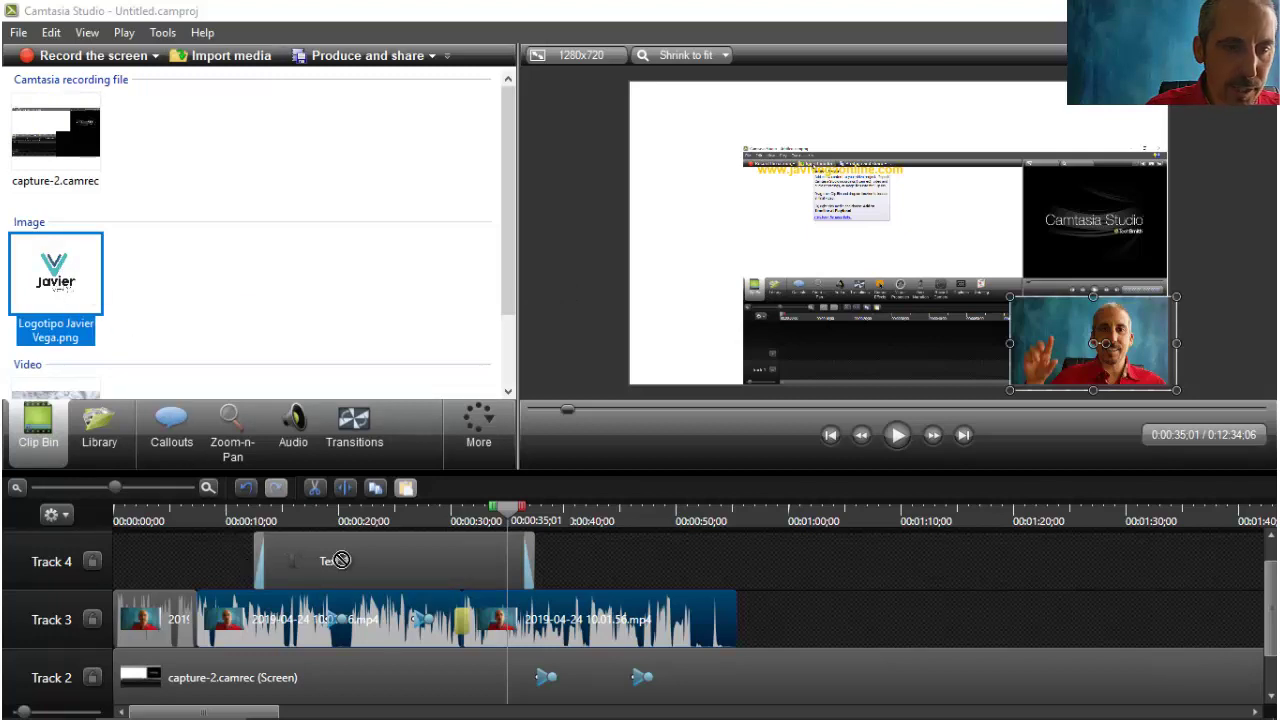
{"action": "left_click_drag", "start_coordinate": [341, 560], "coordinate": [611, 538]}
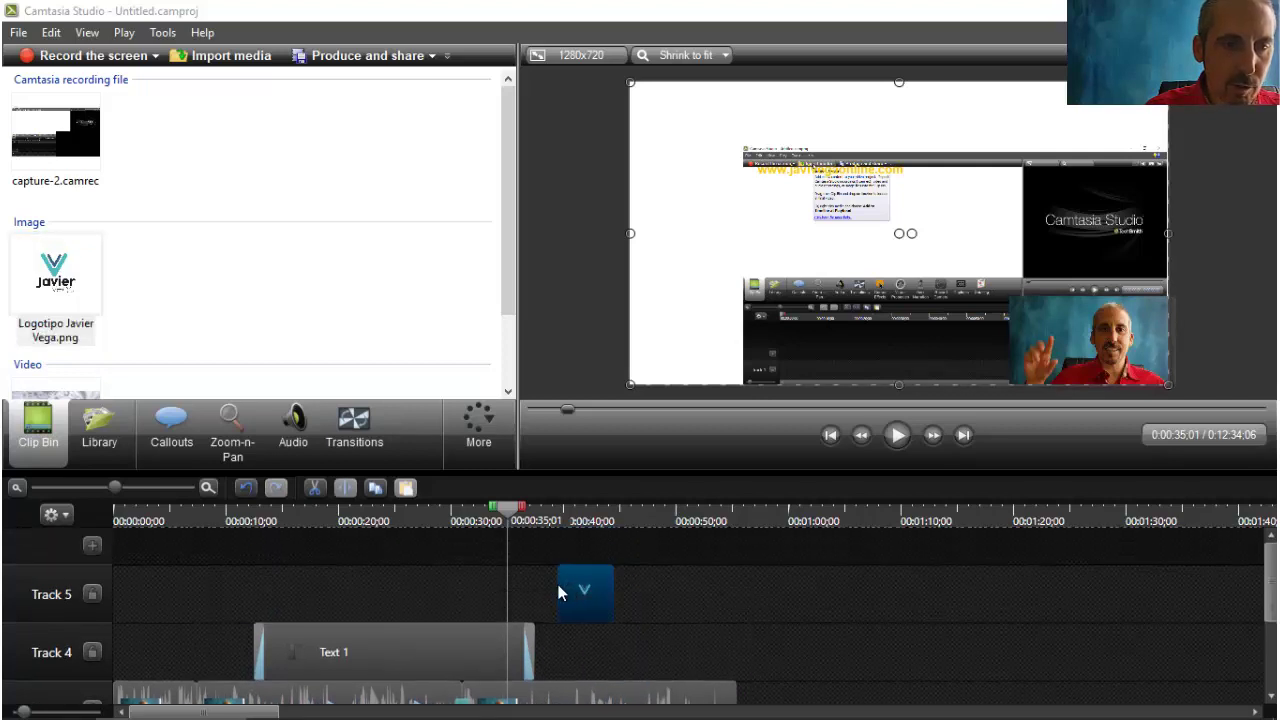
{"action": "left_click_drag", "start_coordinate": [557, 587], "coordinate": [112, 592]}
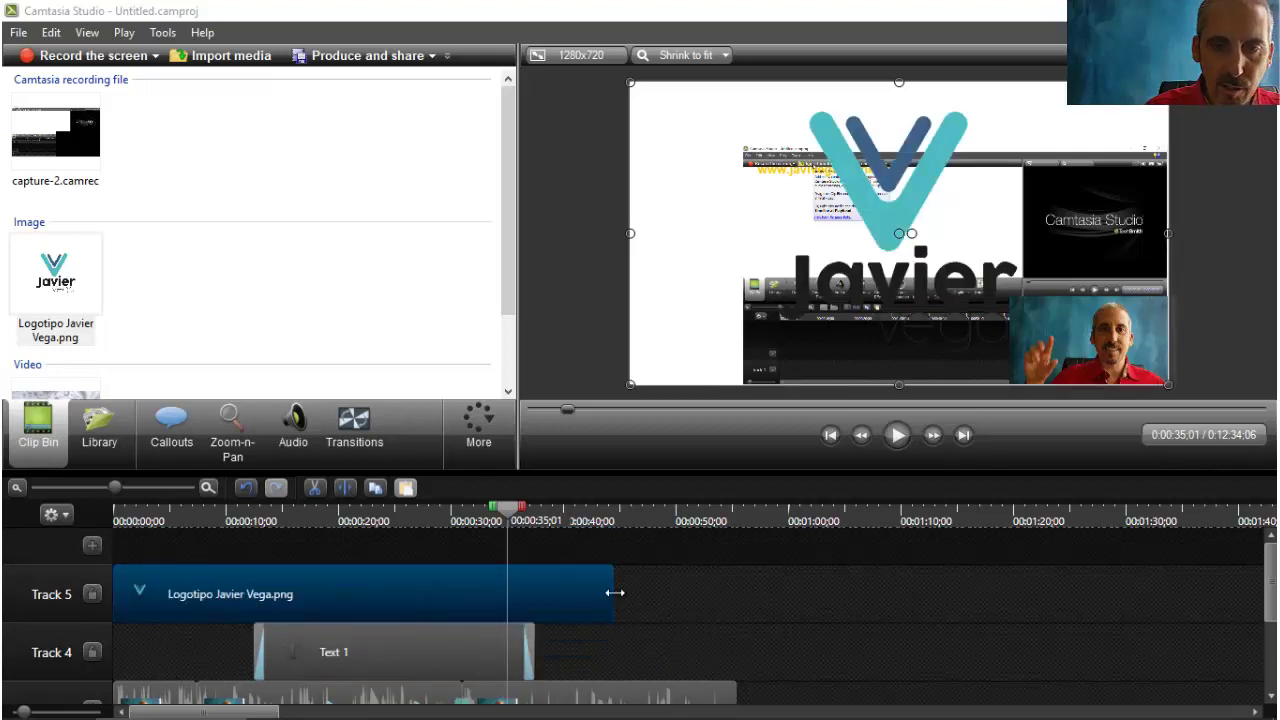
{"action": "left_click_drag", "start_coordinate": [612, 591], "coordinate": [1274, 571]}
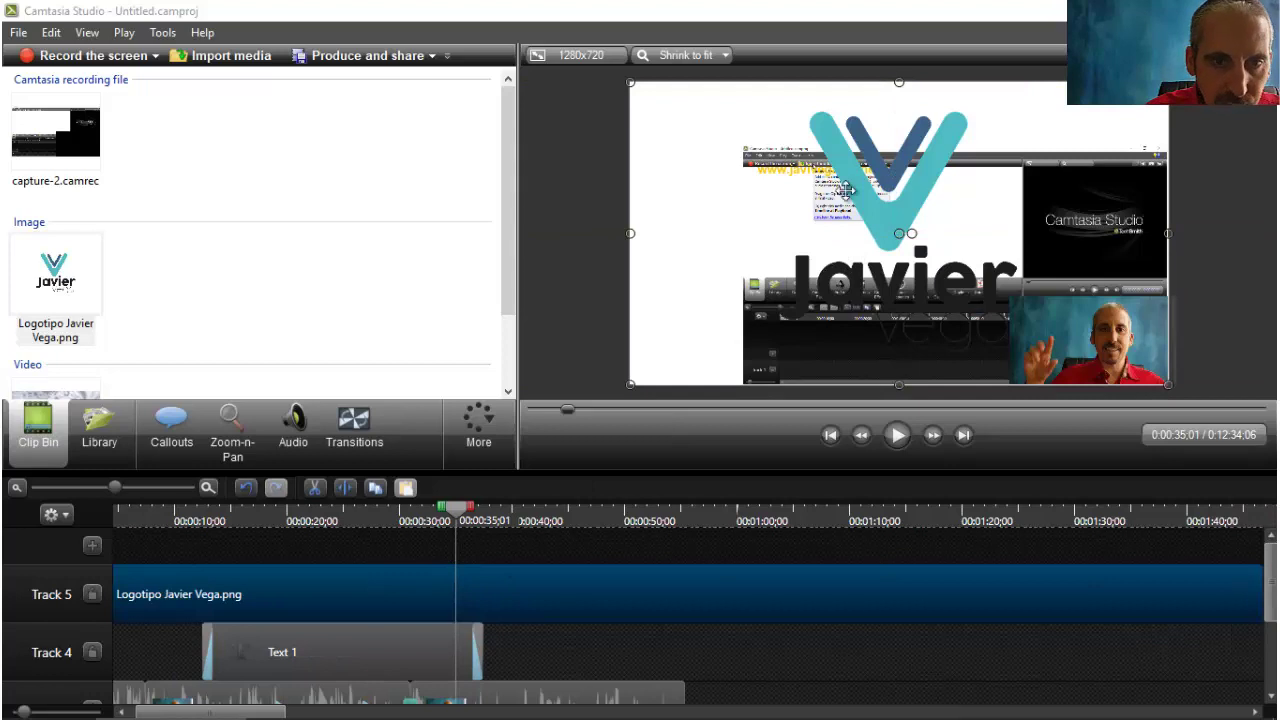
Step: Shrink the logo and position it in the upper-right corner of the video canvas
{"action": "left_click_drag", "start_coordinate": [830, 165], "coordinate": [808, 196]}
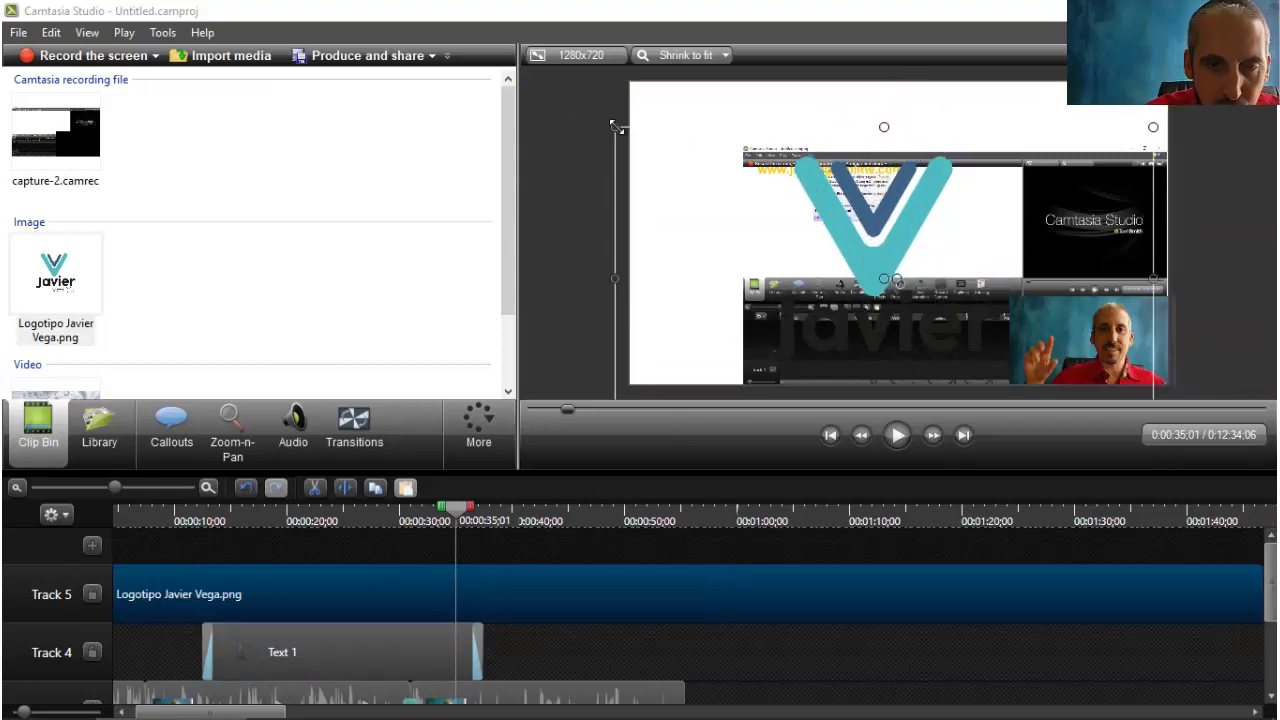
{"action": "left_click_drag", "start_coordinate": [682, 147], "coordinate": [1123, 131]}
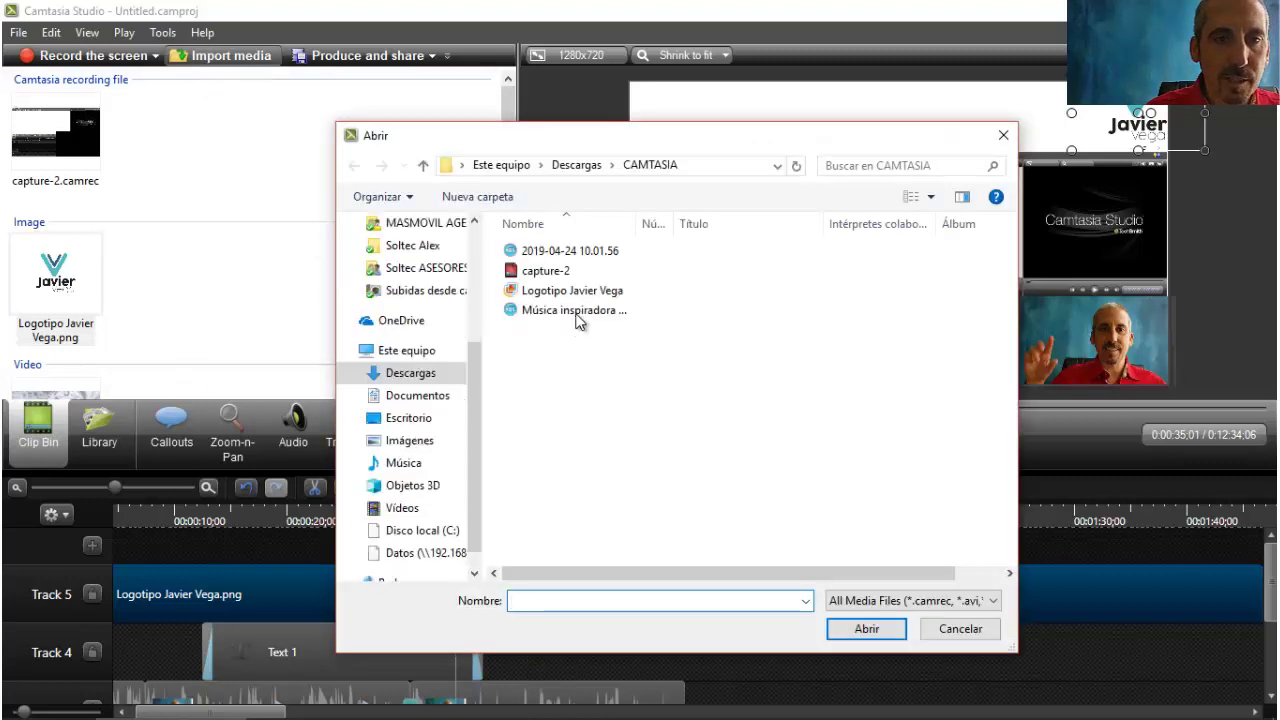
Step: Import the "Música inspiradora (Instrumental) LA ELEGIDA" audio file and place it on a new Track 6 above the logo
{"action": "left_click_drag", "start_coordinate": [636, 222], "coordinate": [736, 224]}
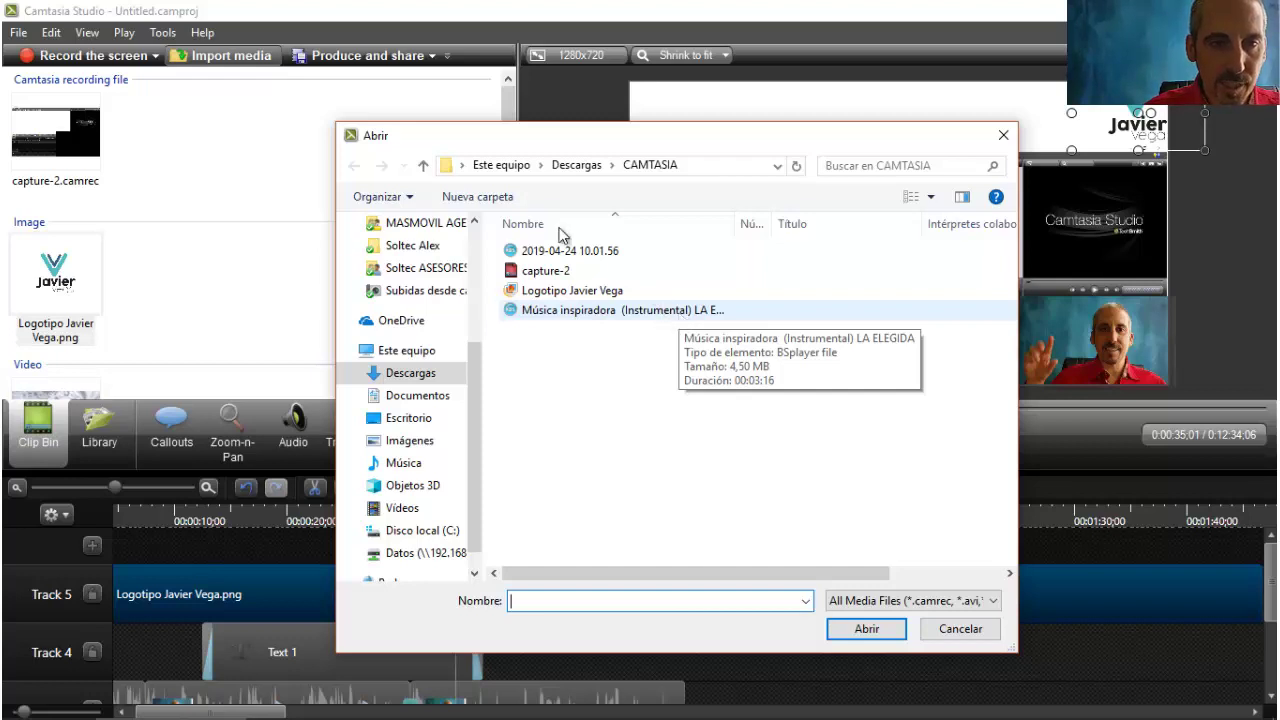
{"action": "double_click", "coordinate": [559, 314]}
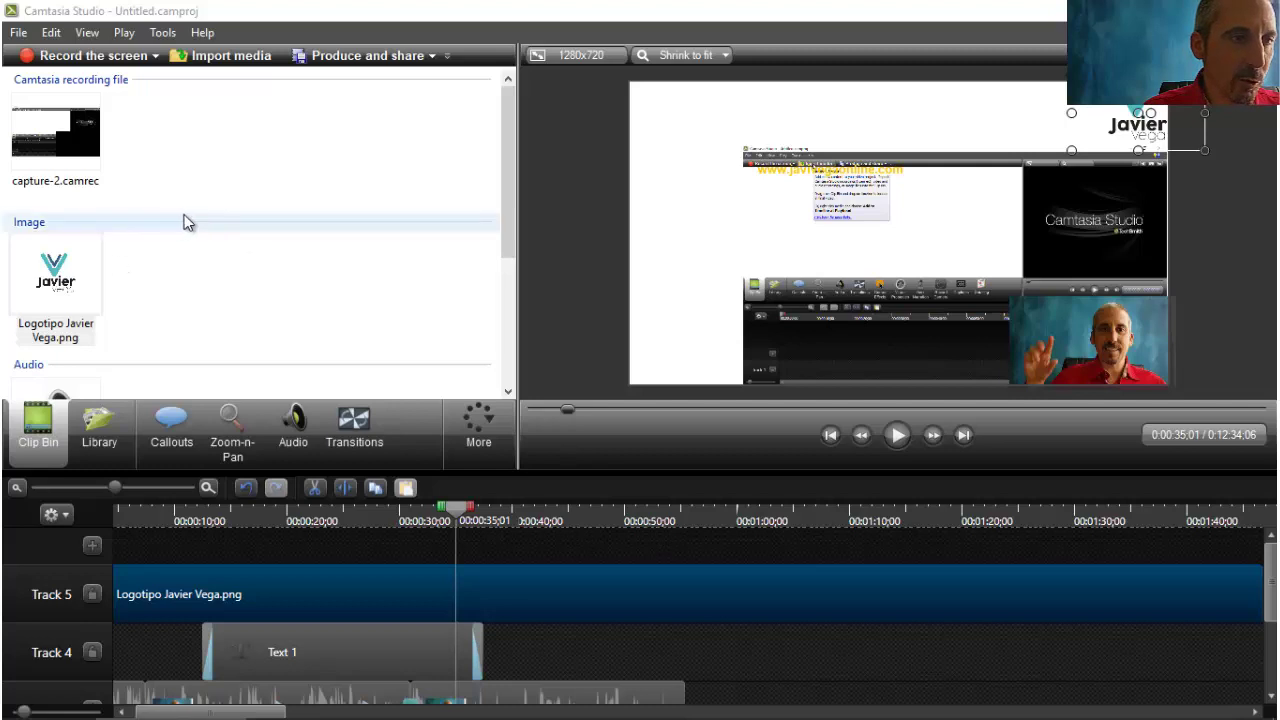
{"action": "scroll", "coordinate": [185, 222], "scroll_direction": "down", "scroll_amount": 3}
{"action": "mouse_move", "coordinate": [60, 205]}
{"action": "left_mouse_down"}
{"action": "mouse_move", "coordinate": [129, 271]}
{"action": "mouse_move", "coordinate": [280, 548]}
{"action": "mouse_move", "coordinate": [140, 549]}
{"action": "left_mouse_up"}
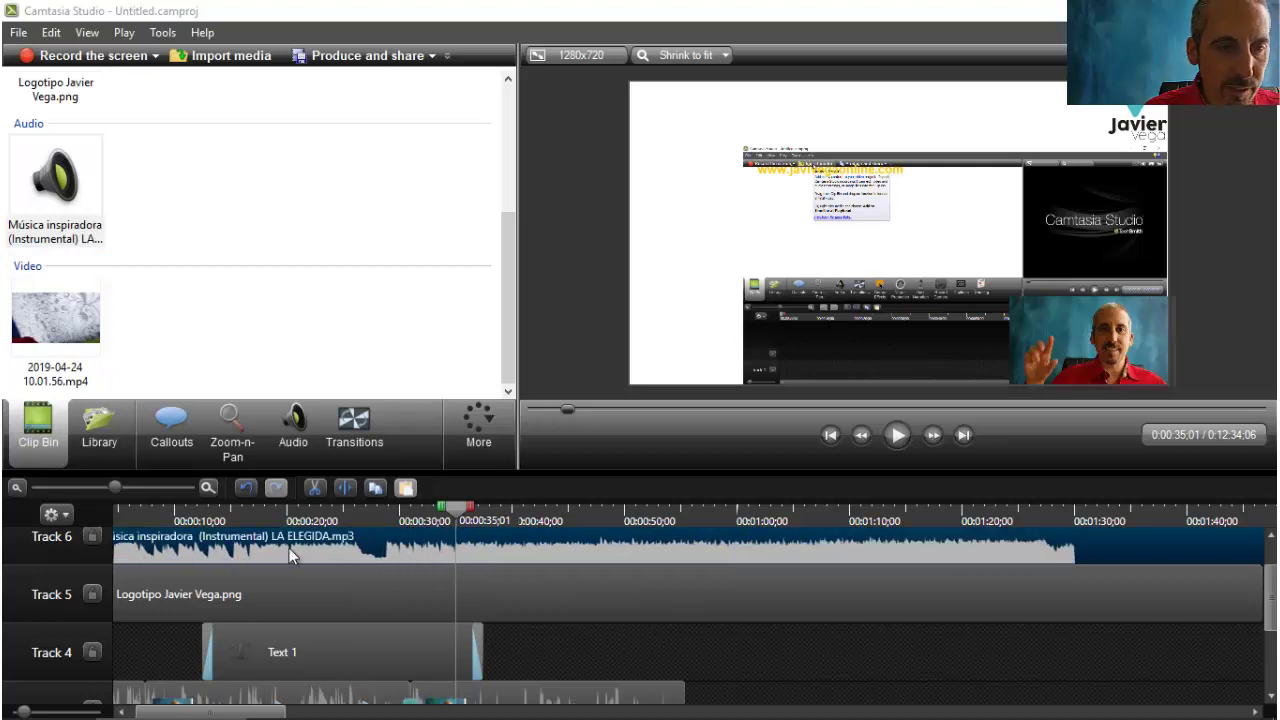
Step: Split the music clip on Track 6 at 0:00:35;01 and again at 0:00:41;14
{"action": "left_click", "coordinate": [345, 488]}
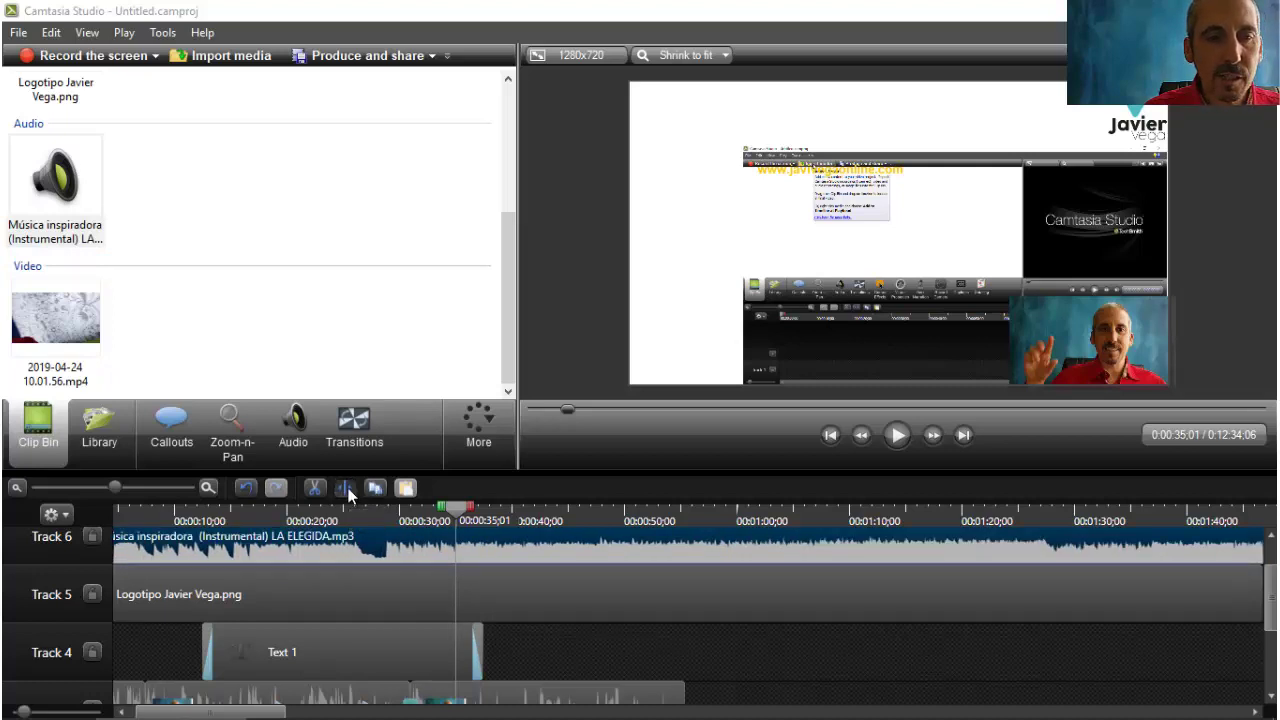
{"action": "left_click", "coordinate": [491, 545]}
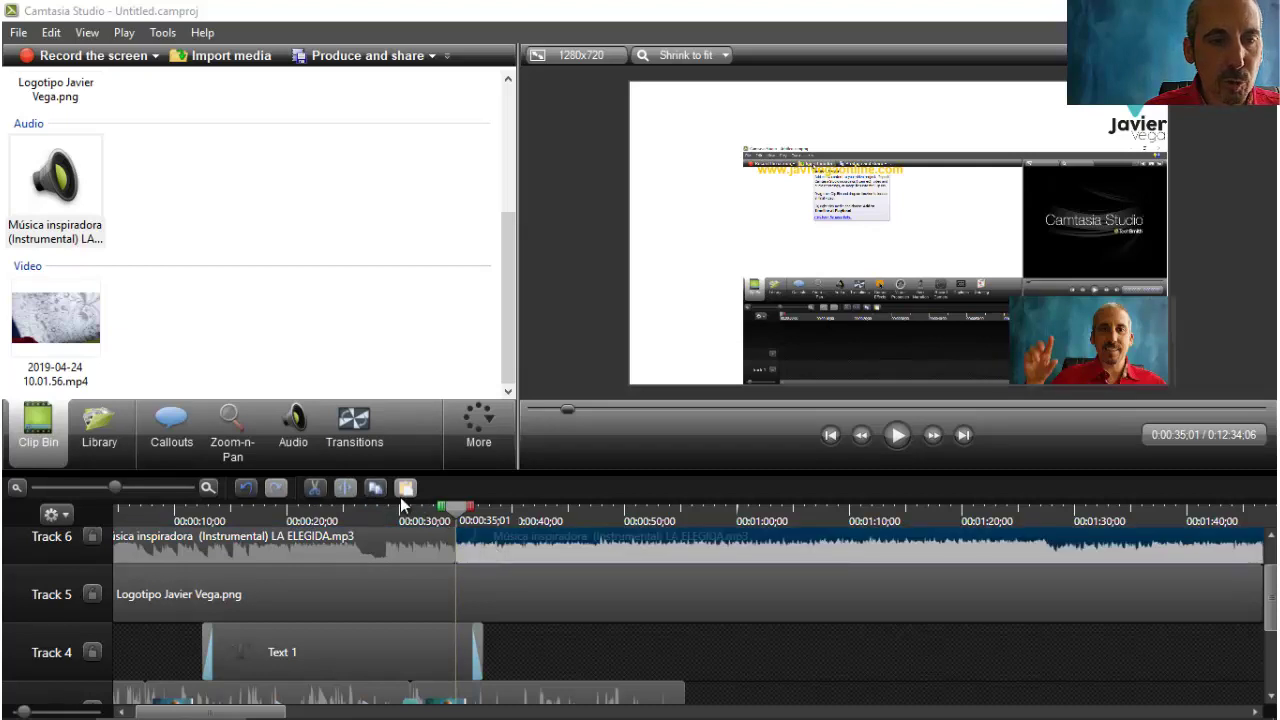
{"action": "left_click", "coordinate": [528, 510]}
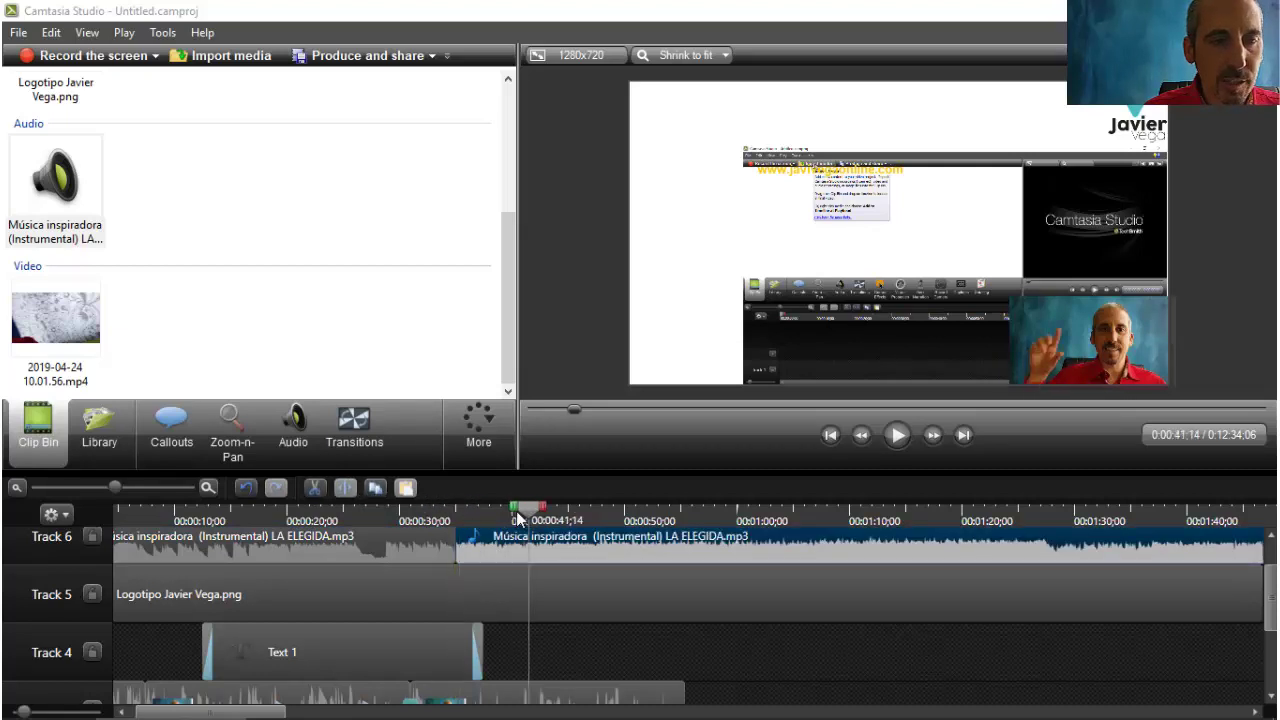
{"action": "left_click", "coordinate": [345, 488]}
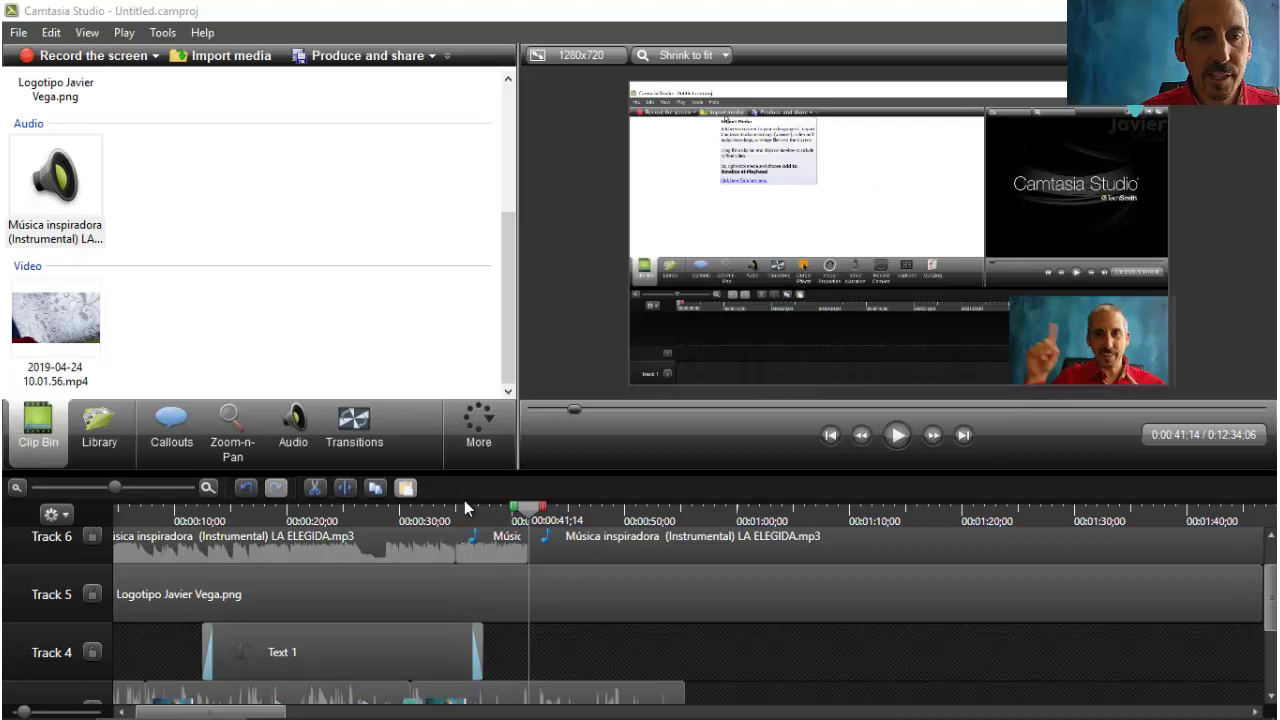
Step: Delete the short music segment between the two cuts and move the remaining music back to close the gap
{"action": "left_click", "coordinate": [520, 552]}
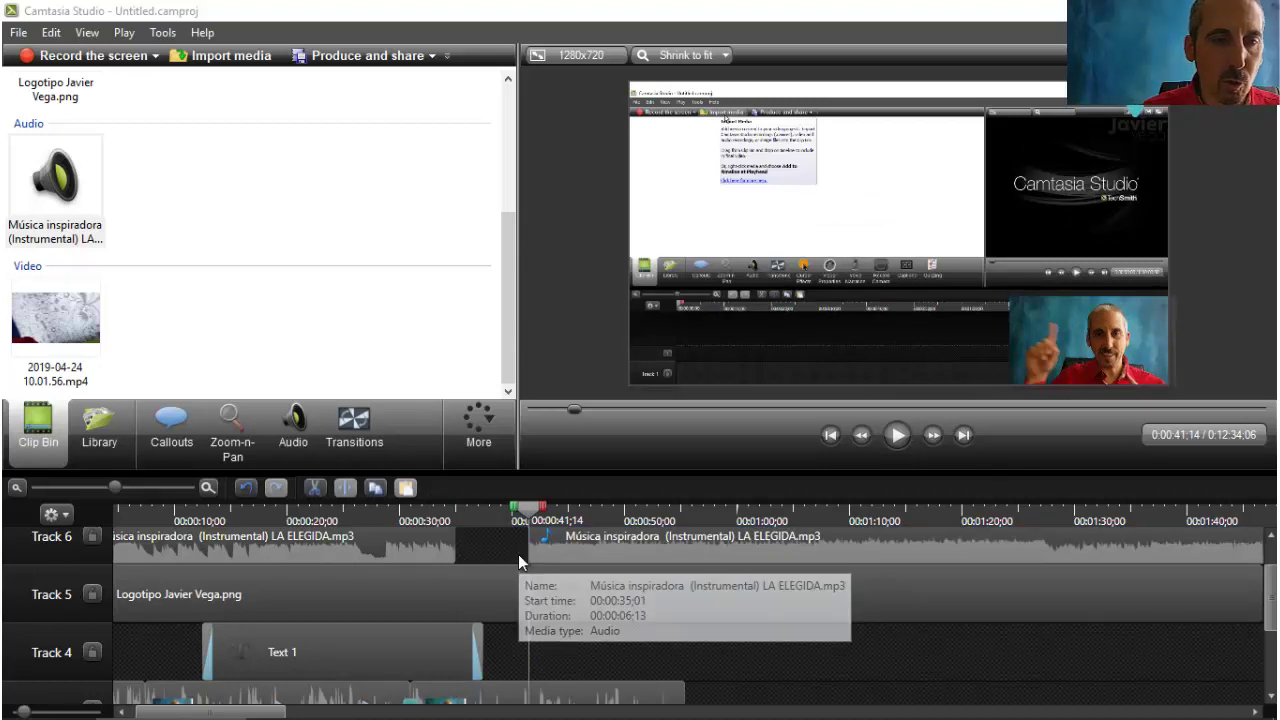
{"action": "key", "text": "Delete"}
{"action": "left_click_drag", "start_coordinate": [552, 542], "coordinate": [444, 547]}
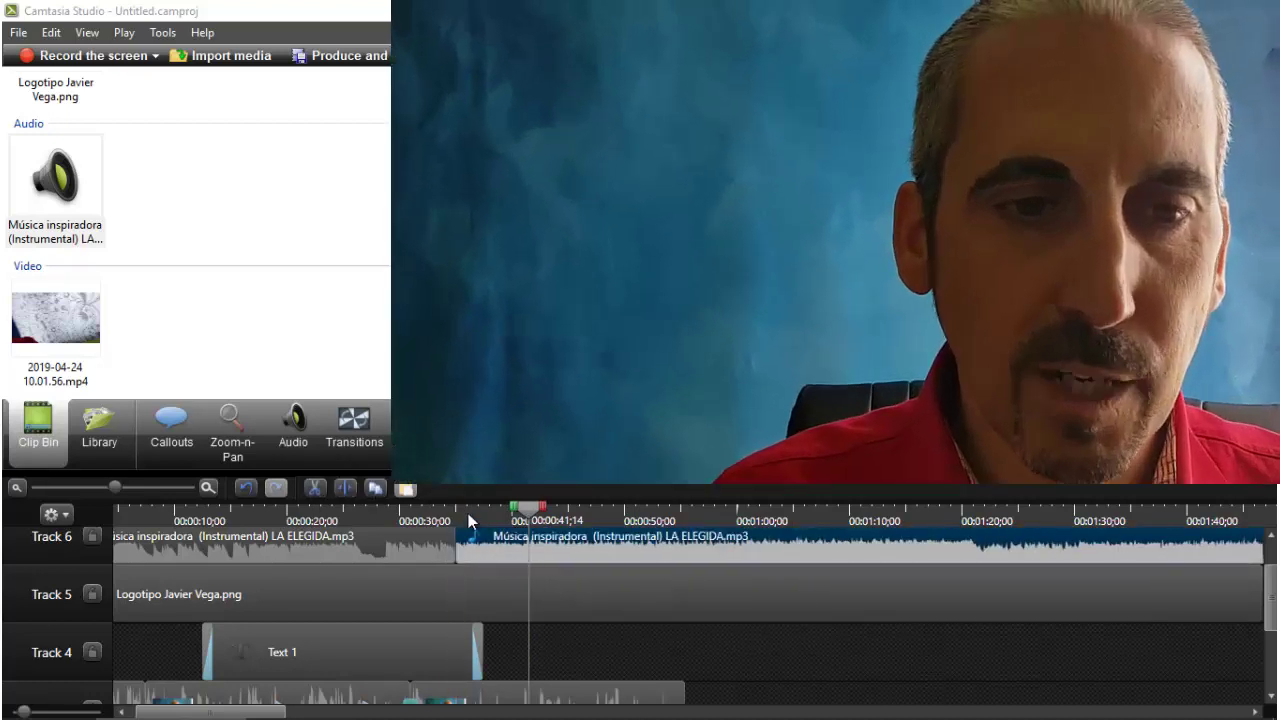